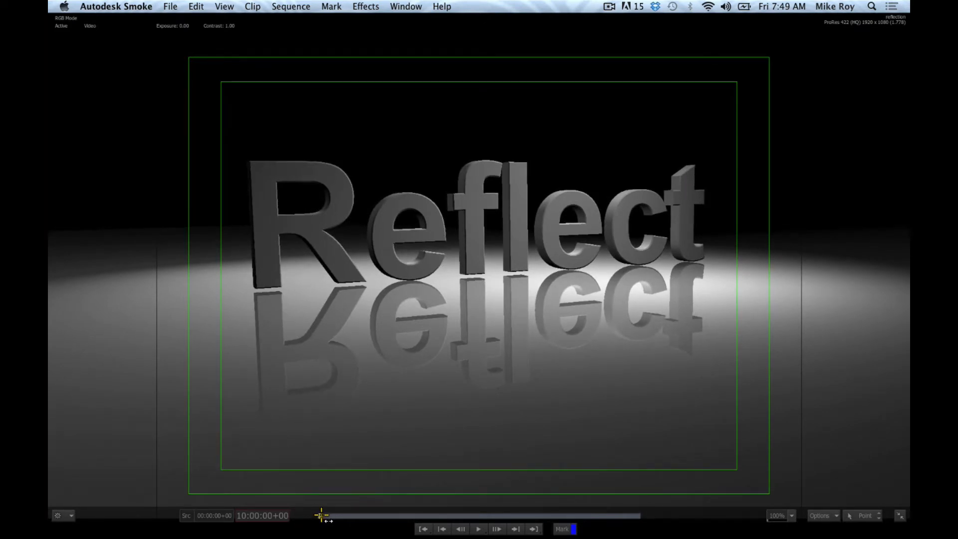
Scrub through the finished reflection clip and examine how the mirrored text follows the camera move.
mouse_move(323, 515)
mouse_down()
mouse_move(579, 480)
mouse_move(321, 515)
mouse_move(504, 517)
mouse_move(305, 518)
mouse_move(508, 505)
mouse_move(588, 488)
mouse_move(490, 509)
mouse_move(321, 513)
mouse_move(502, 508)
mouse_move(337, 519)
mouse_move(471, 514)
mouse_move(309, 509)
mouse_up()
mouse_move(364, 516)
drag(342, 518, 317, 514)
drag(327, 515, 590, 502)
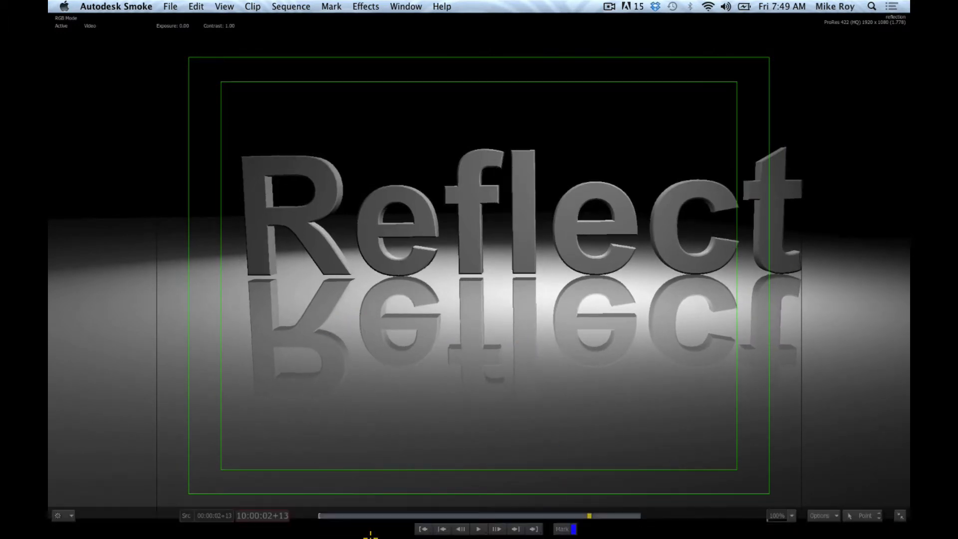
drag(366, 516, 295, 487)
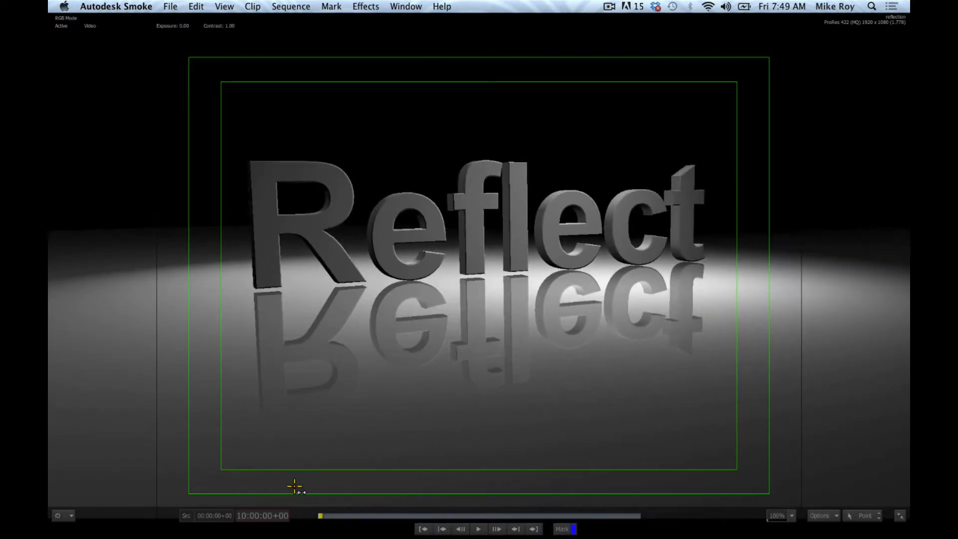
drag(331, 516, 275, 415)
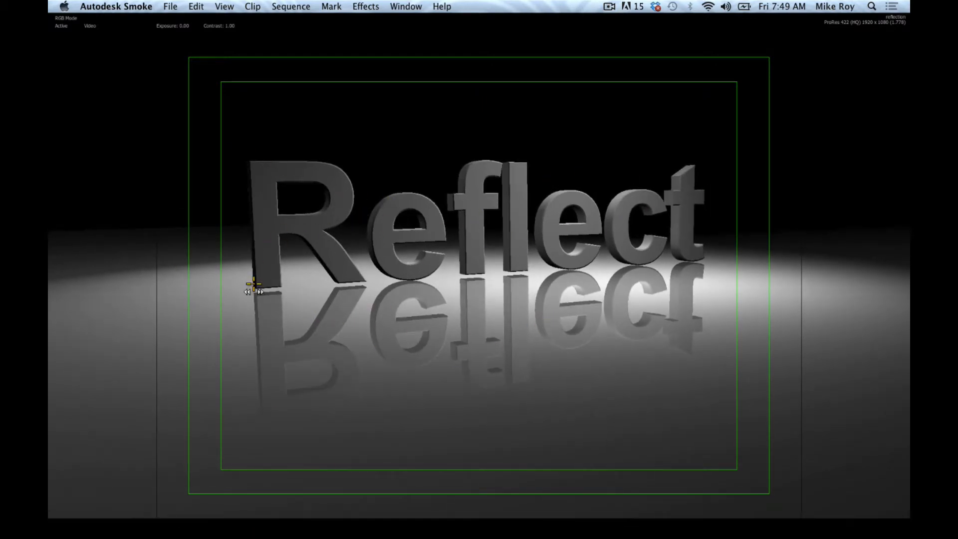
mouse_move(340, 526)
drag(334, 515, 285, 496)
Leave the full-screen player, open the Reflection segment's ConnectFX setup and open the Action node's output settings.
key(Escape)
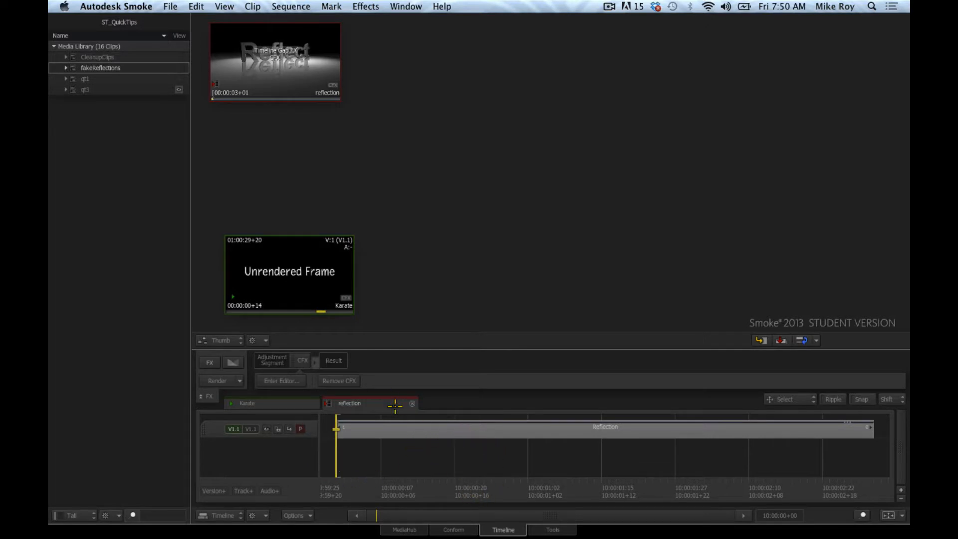
double_click(452, 433)
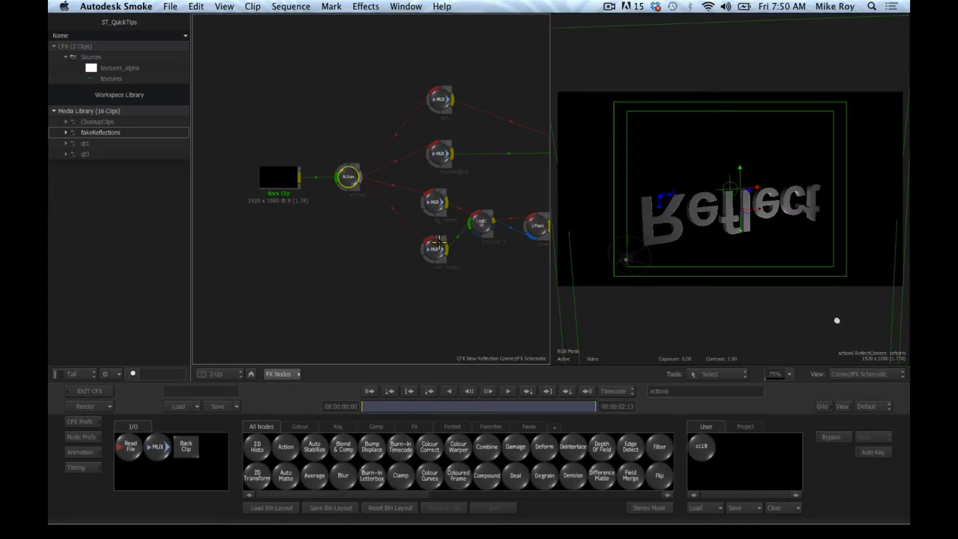
drag(438, 245, 358, 284)
drag(266, 248, 372, 264)
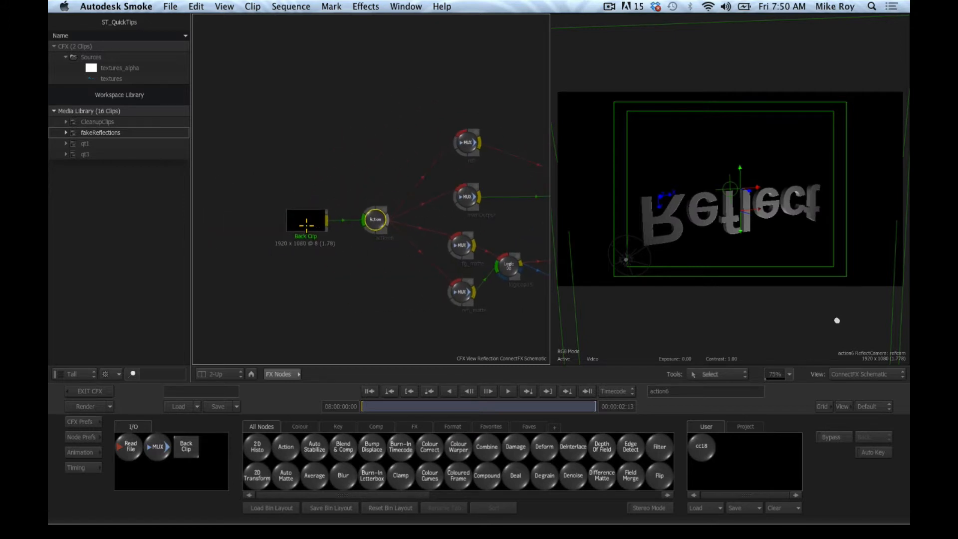
double_click(366, 231)
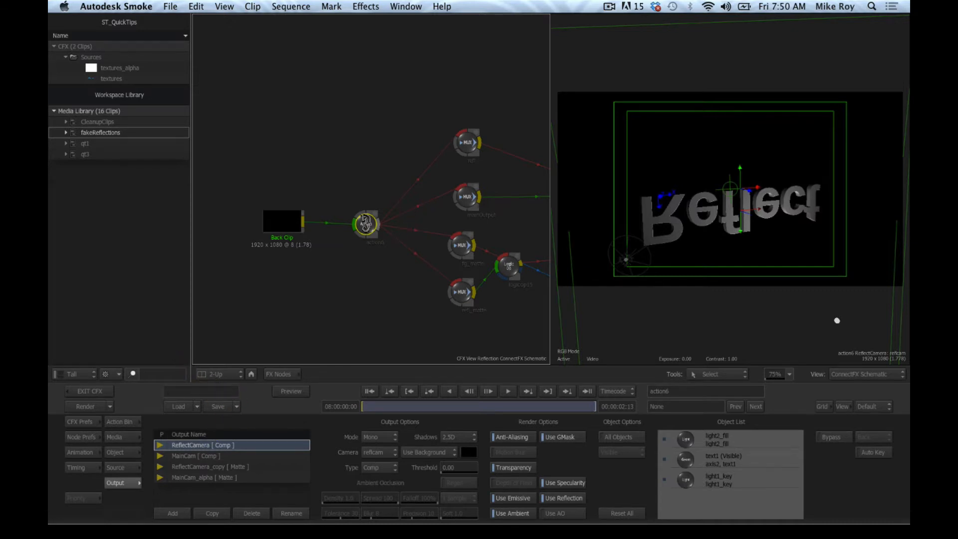
Compare the MainCam and ReflectCamera outputs of the Action node in the two viewports.
key(F4)
click(187, 457)
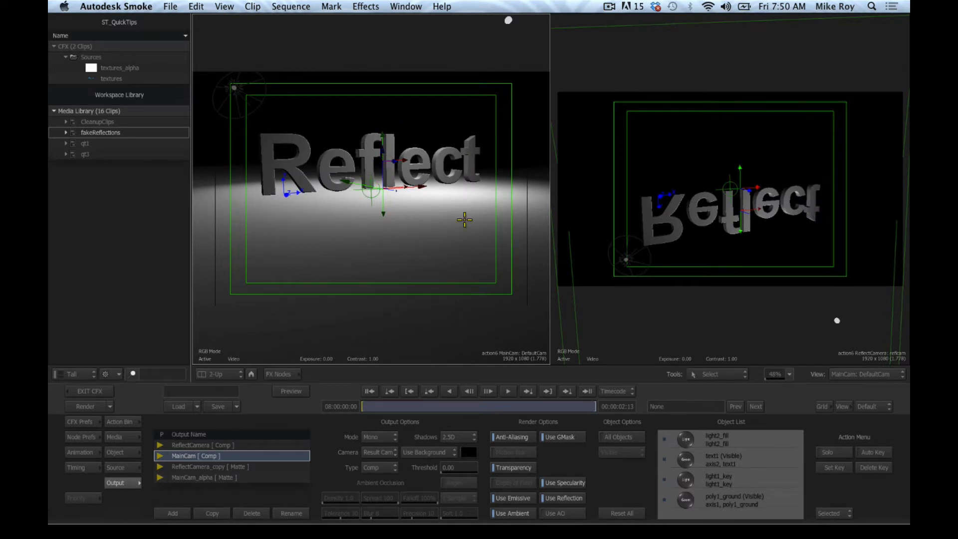
click(623, 311)
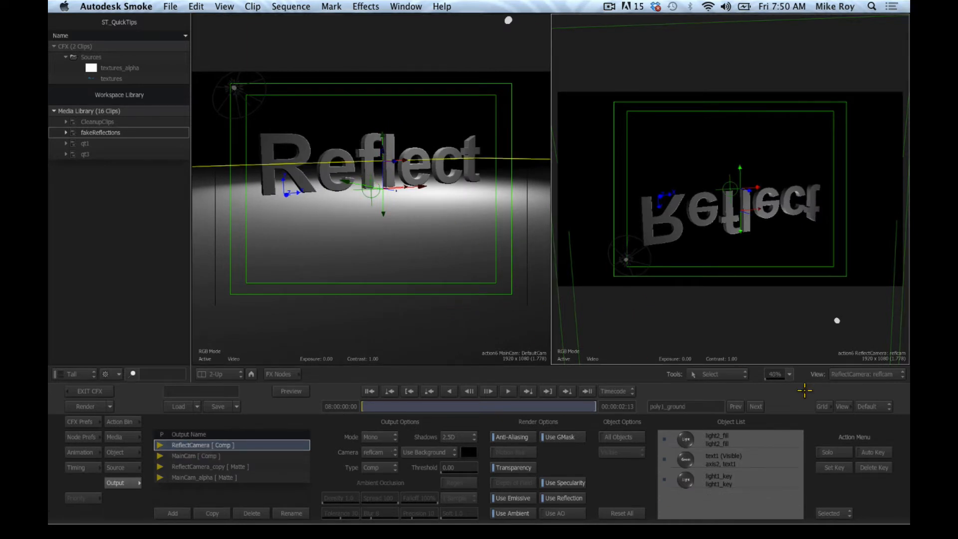
key(F4)
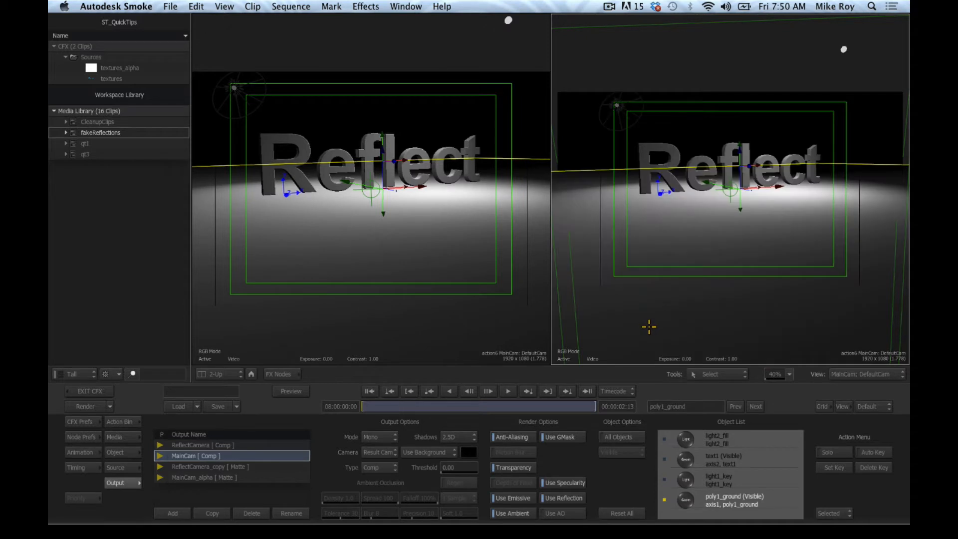
click(361, 331)
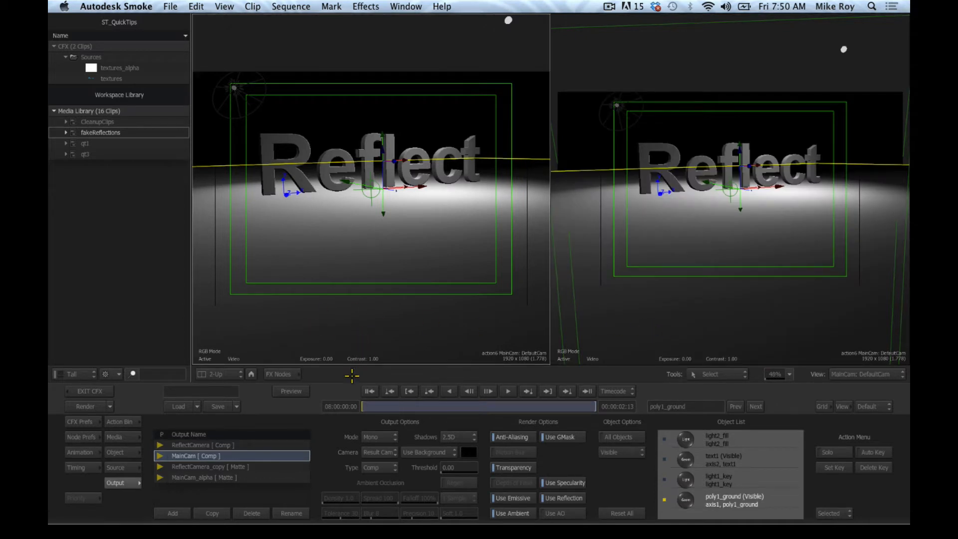
Show the MainCam output in one viewport and the Action node's schematic at 100% zoom in the other.
click(252, 375)
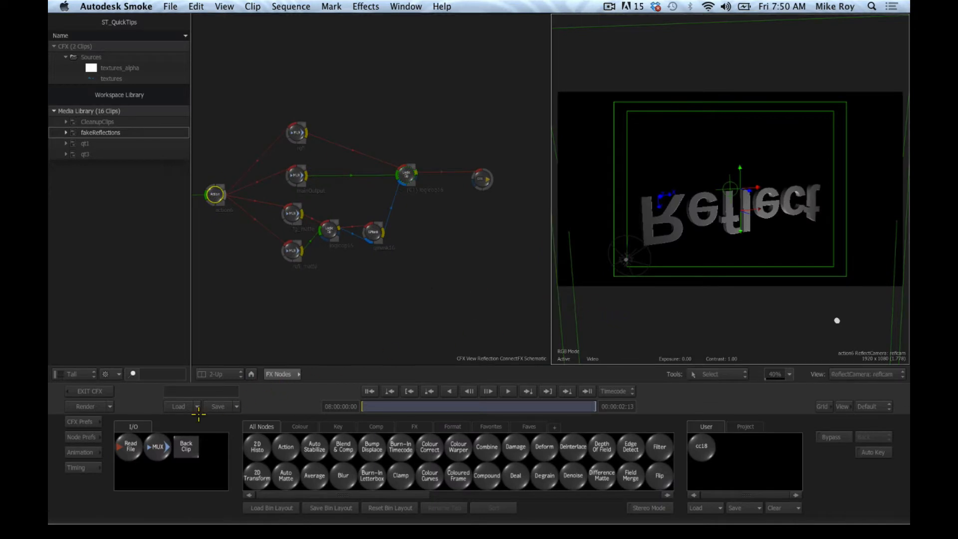
key(F4)
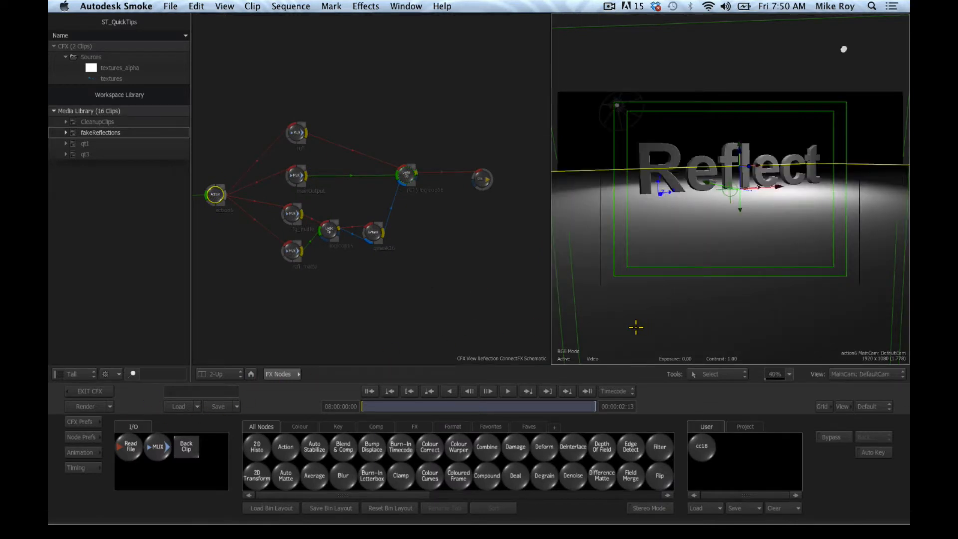
drag(375, 288, 454, 303)
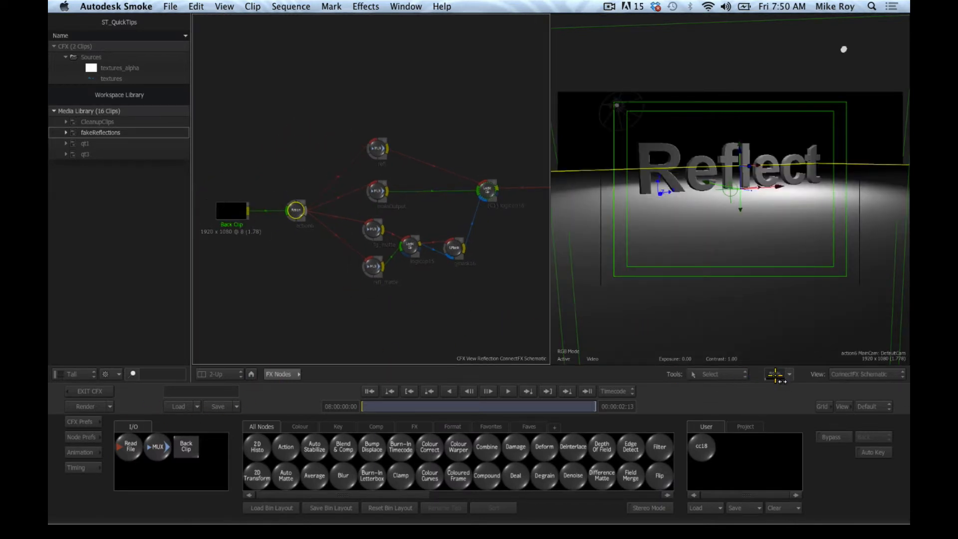
drag(776, 374, 790, 376)
drag(221, 223, 351, 191)
double_click(352, 186)
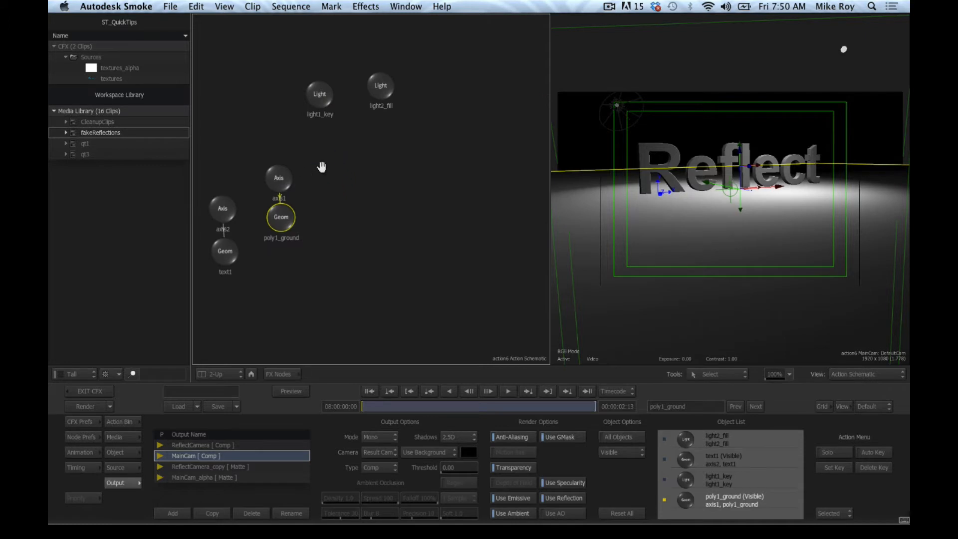
Select DefaultCam in the Action schematic and preview its animated move along the timeline.
drag(322, 167, 413, 193)
drag(292, 179, 372, 163)
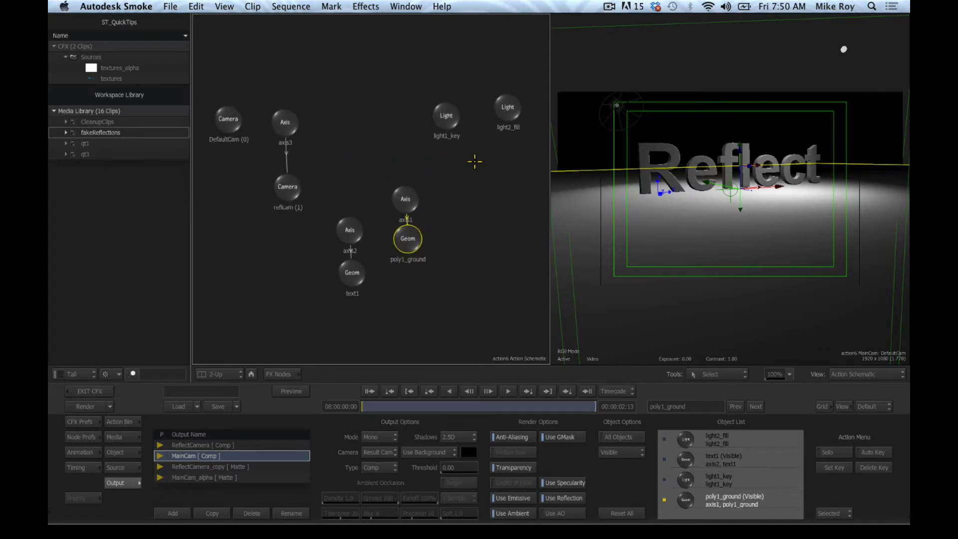
right_click(394, 205)
click(398, 194)
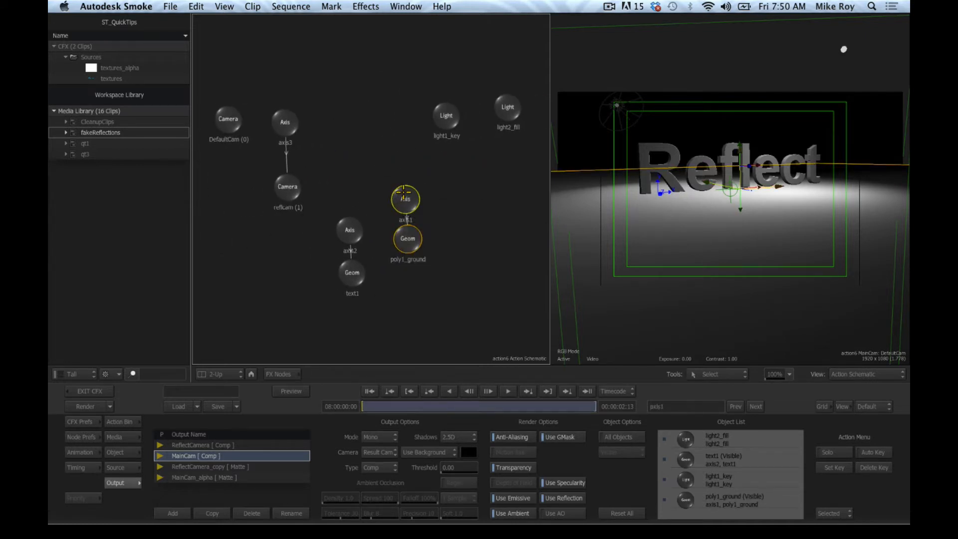
drag(308, 141, 316, 154)
drag(244, 133, 231, 118)
drag(368, 407, 214, 430)
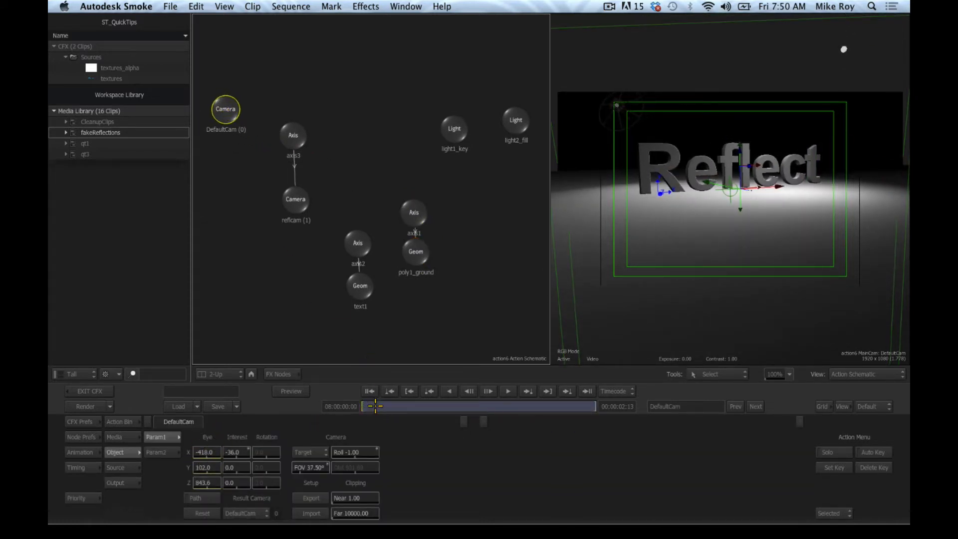
click(467, 391)
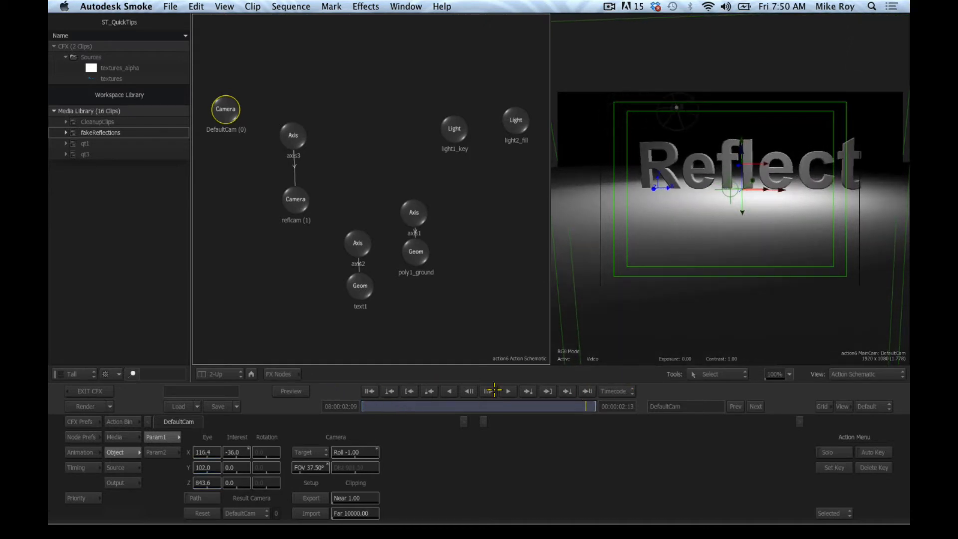
click(369, 391)
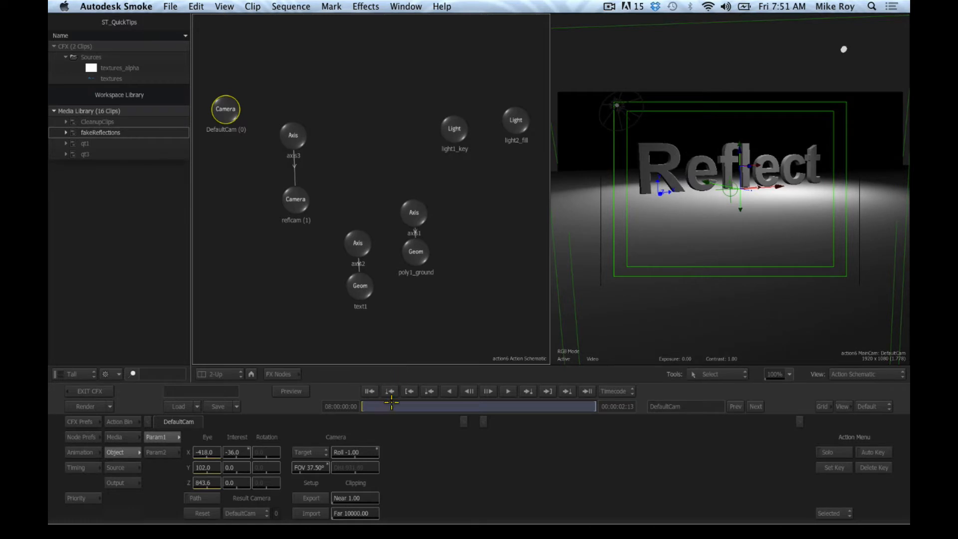
Inspect the reflcam and text1 nodes, and briefly hide poly1_ground to see what it contributes.
click(296, 199)
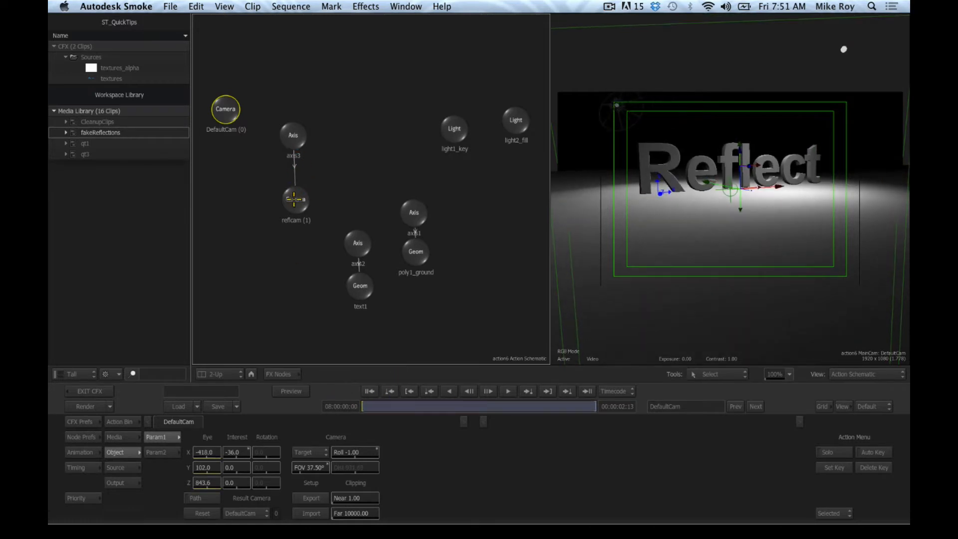
click(359, 287)
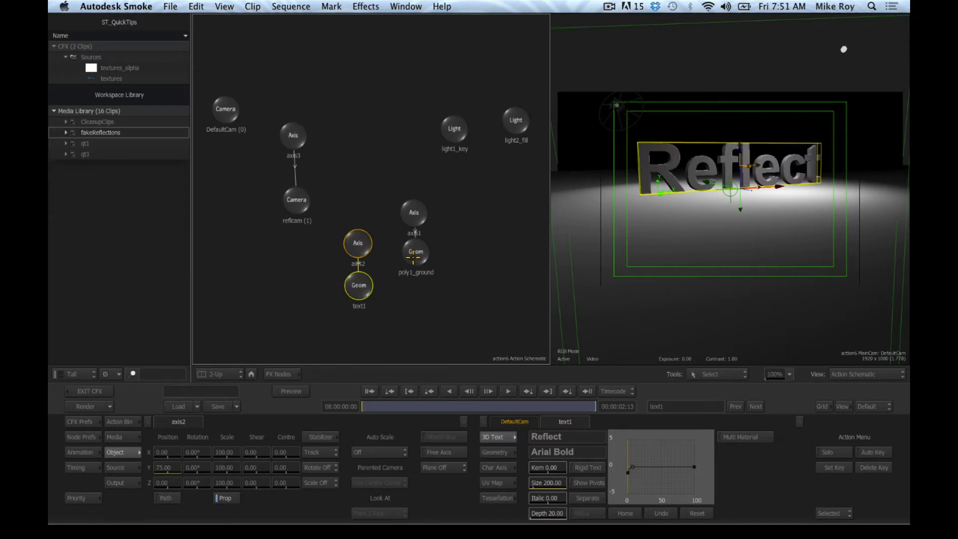
drag(413, 256, 408, 269)
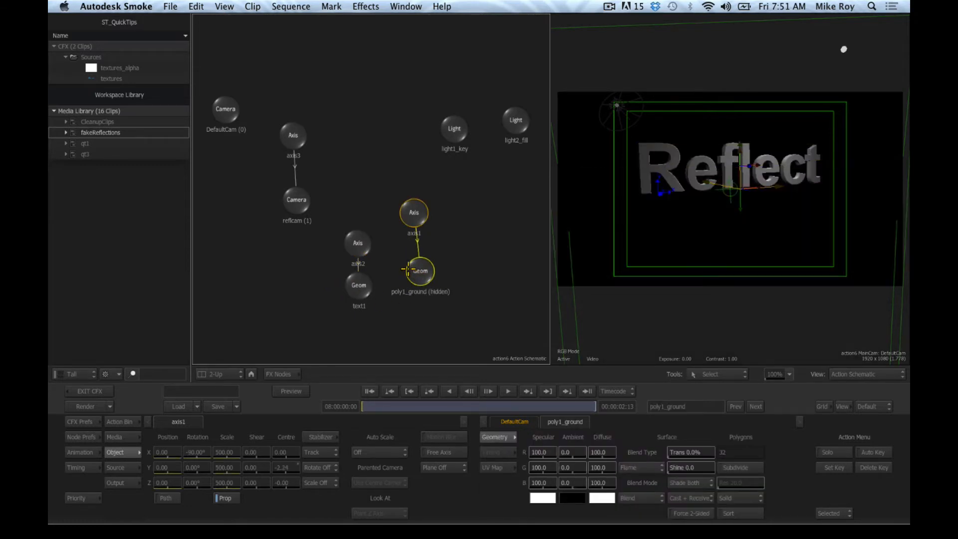
key(h)
Toggle the visibility of light1_key and light2_fill in turn to examine each light's effect on the scene.
drag(454, 129, 445, 121)
key(h)
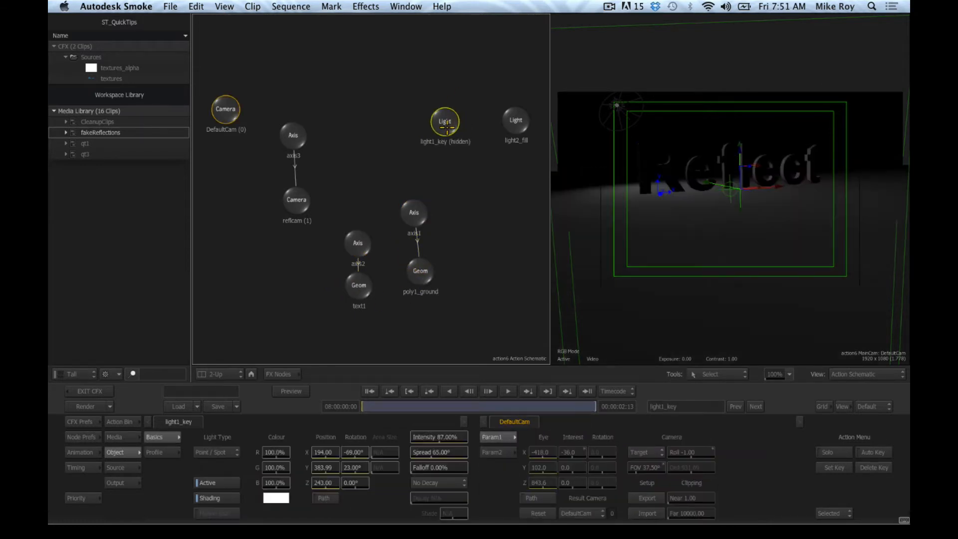
key(h)
key(h)
key(h)
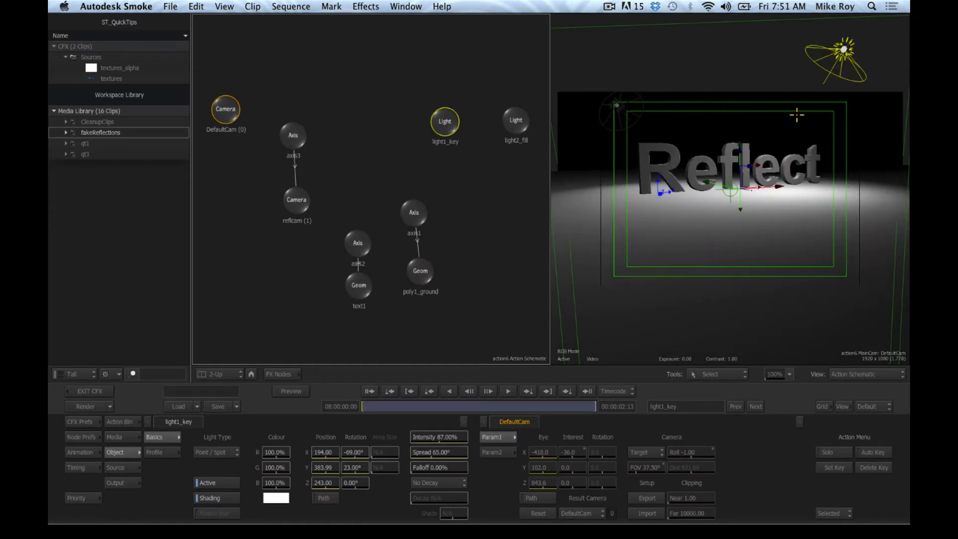
drag(522, 120, 522, 125)
key(h)
key(h)
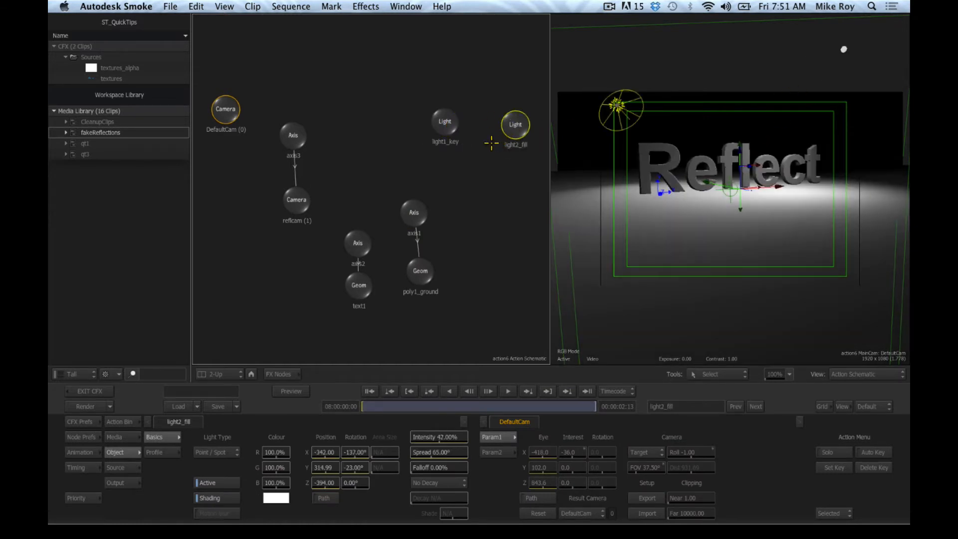
key(h)
key(h)
Preview the camera move again and inspect the settings of reflcam and the text1 geometry.
drag(365, 406, 526, 397)
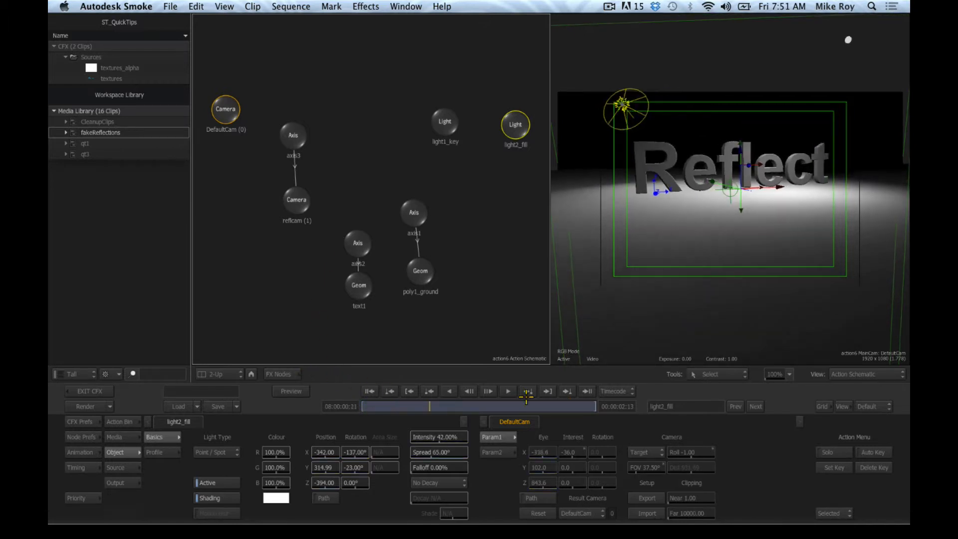
click(527, 393)
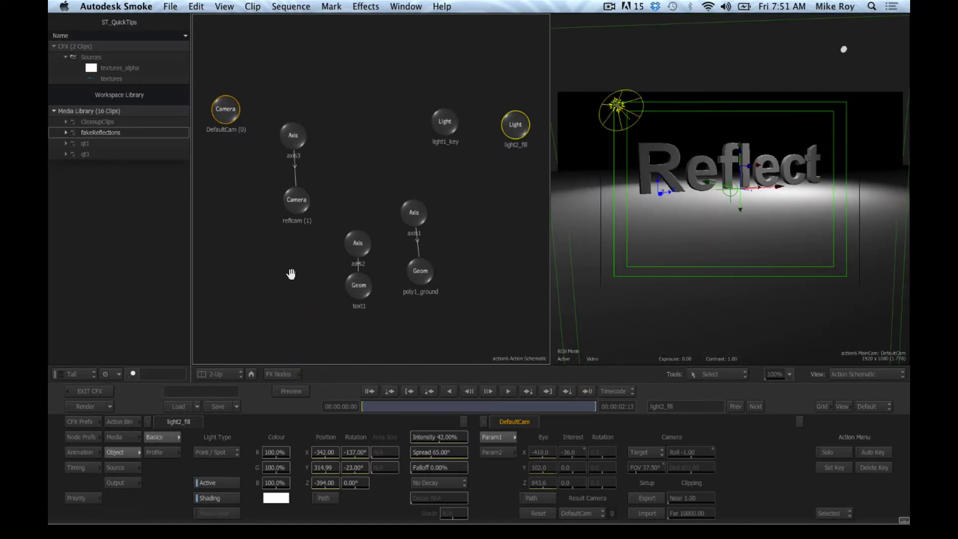
drag(291, 274, 316, 280)
click(326, 208)
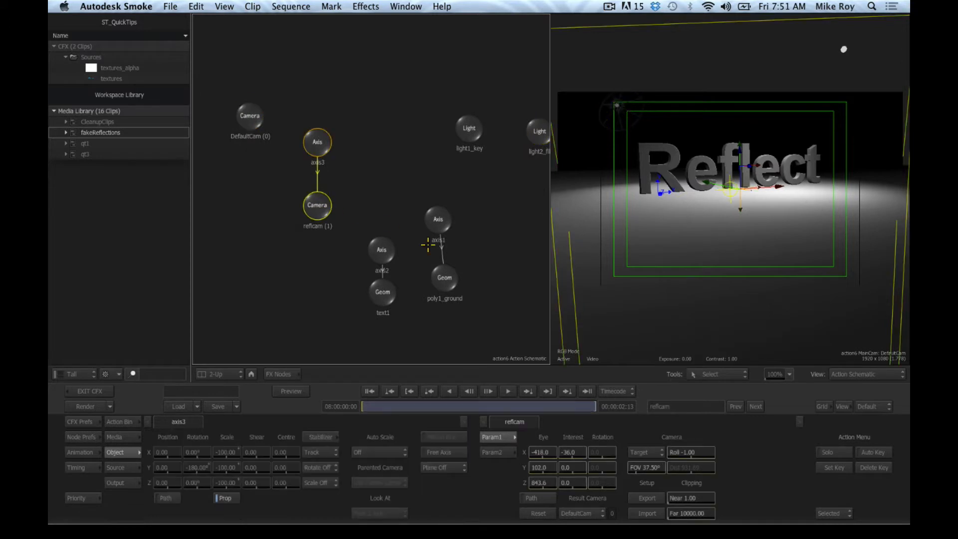
click(378, 298)
Toggle the visibility of the poly1_ground and text1 geometries to check what each adds to the scene.
drag(445, 277, 438, 275)
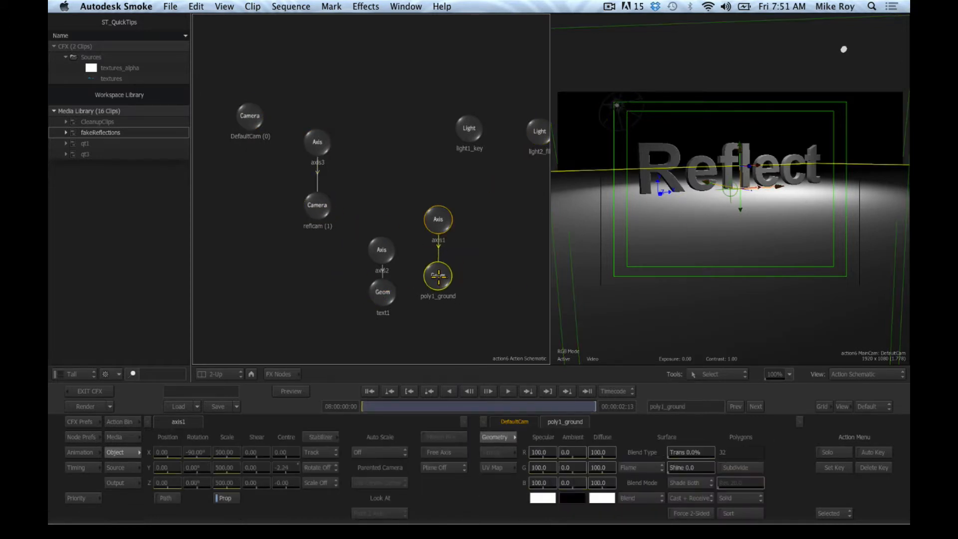
key(h)
key(h)
click(381, 292)
key(h)
key(h)
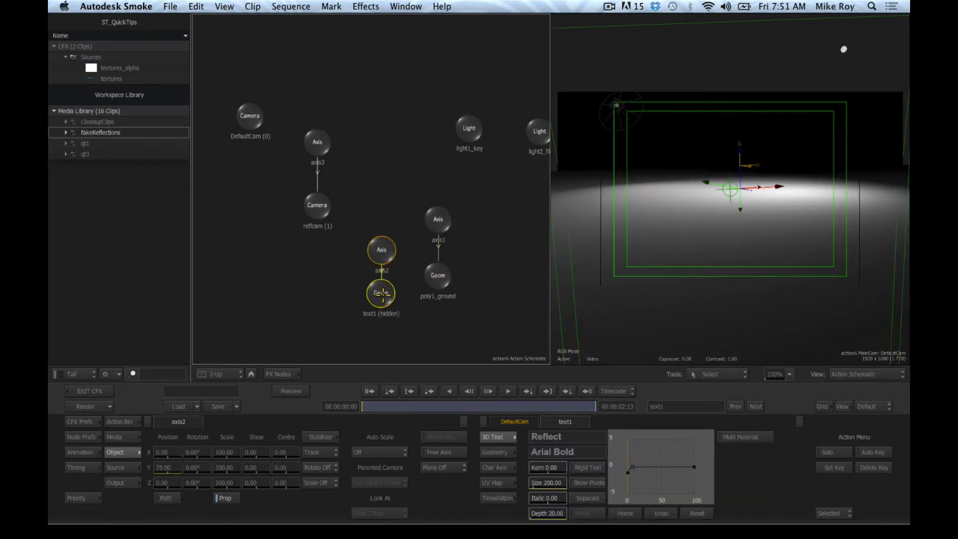
Try scaling the text's axis2 to -133 on X, Y and Z, and undo the change.
drag(385, 244, 383, 233)
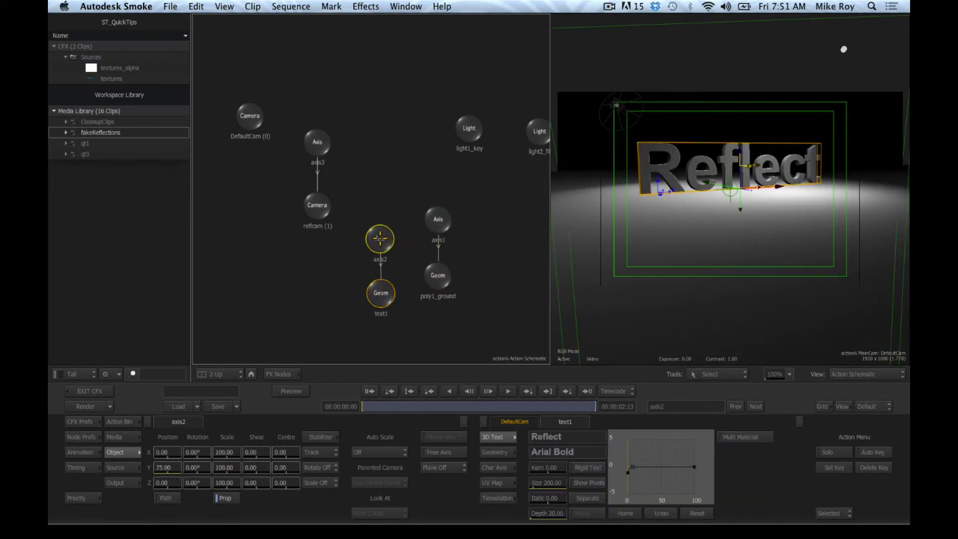
drag(229, 452, 154, 407)
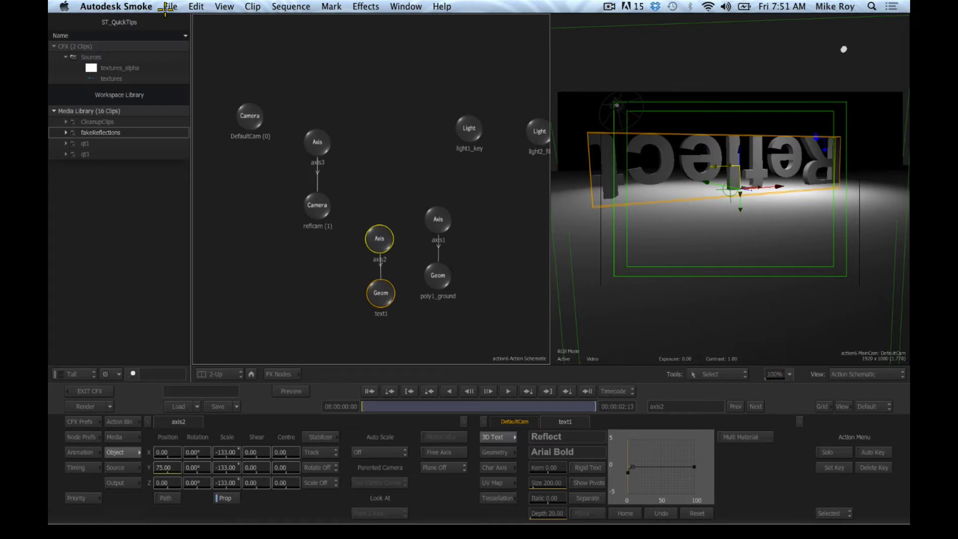
click(199, 7)
click(327, 127)
key(ctrl+z)
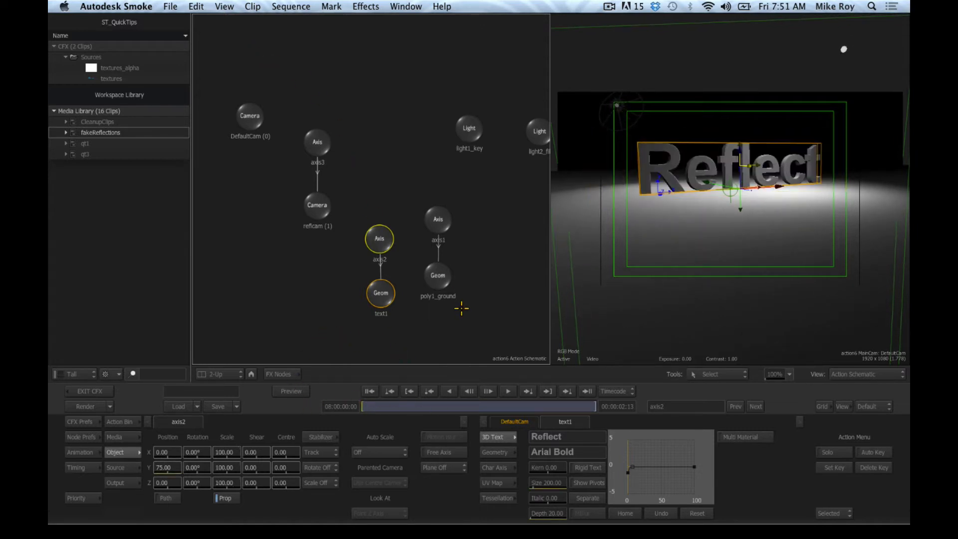
Preview the camera move once more and move the DefaultCam node away from the other nodes in the schematic.
drag(381, 402, 277, 421)
drag(255, 121, 253, 90)
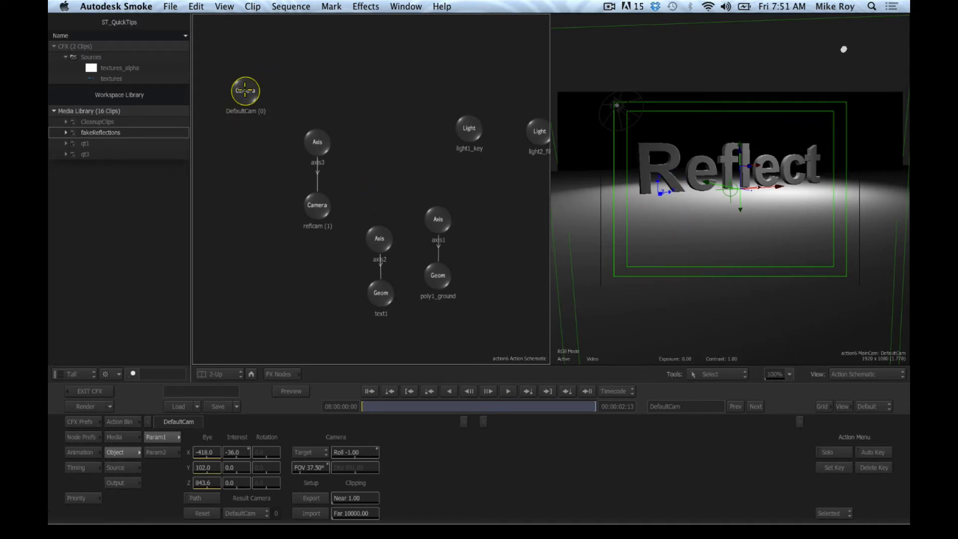
Switch the schematic viewport to the Side 3D view and look closely at the text and ground plane.
drag(245, 90, 243, 93)
drag(300, 225, 301, 233)
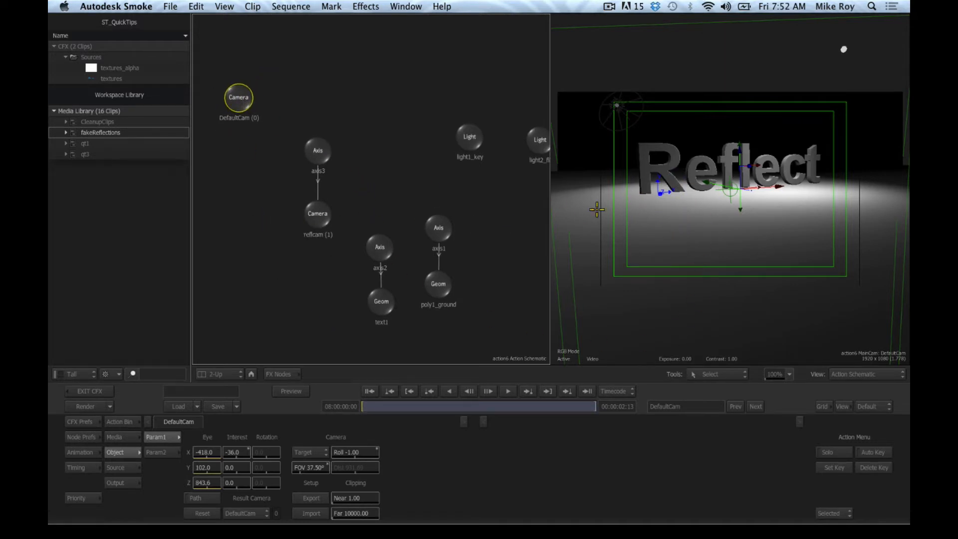
drag(434, 192, 396, 186)
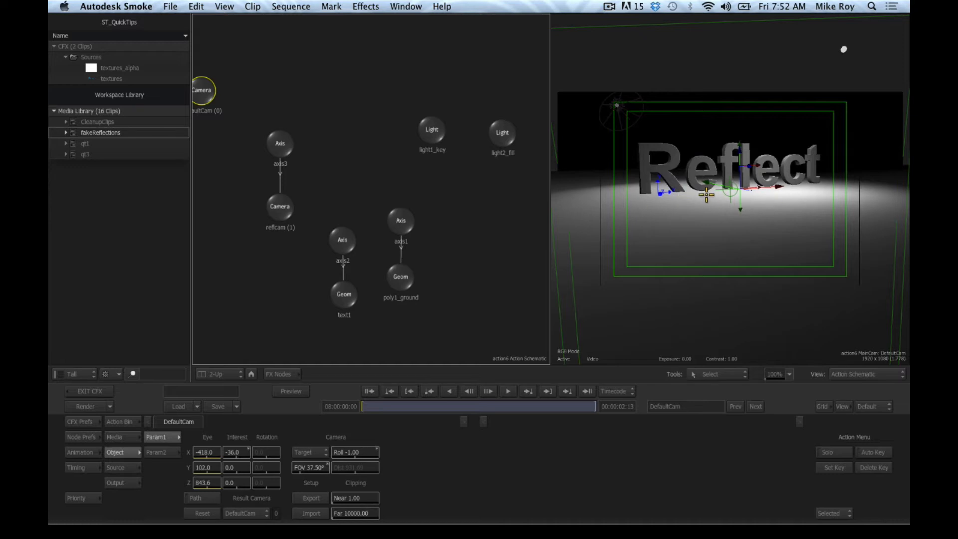
click(878, 376)
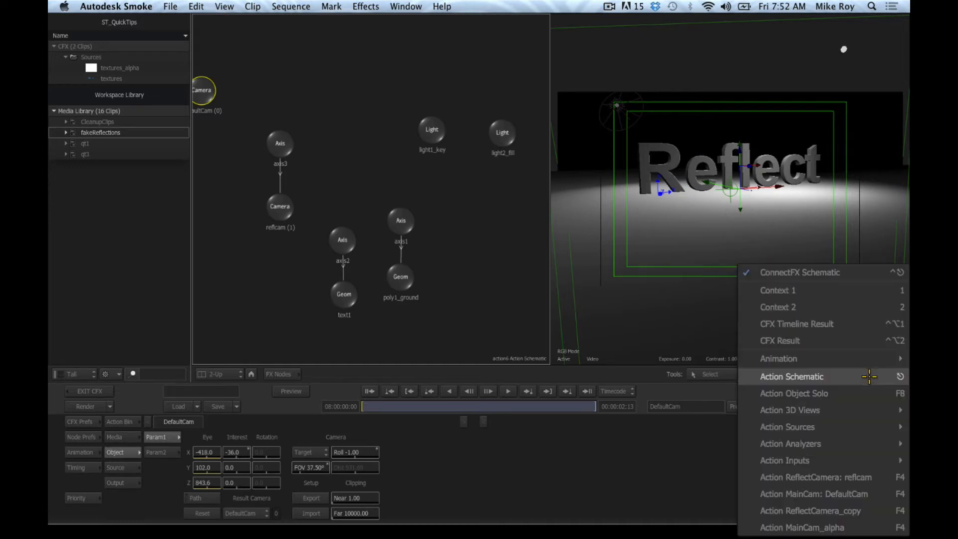
mouse_move(813, 410)
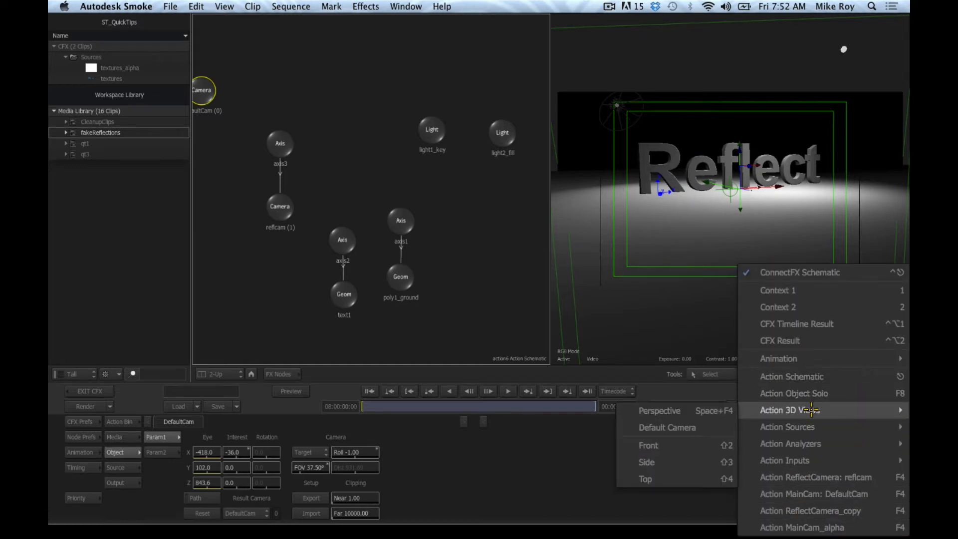
mouse_move(808, 357)
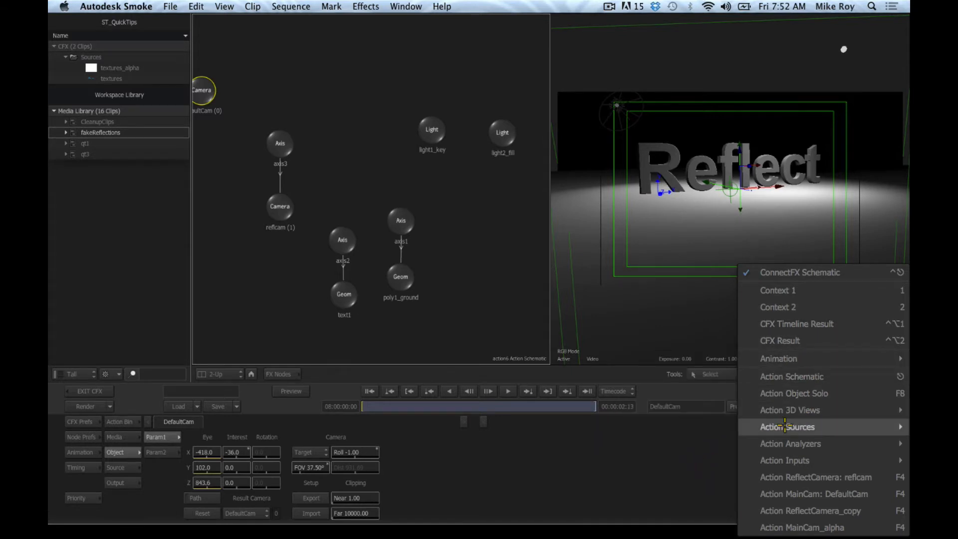
mouse_move(761, 412)
click(691, 458)
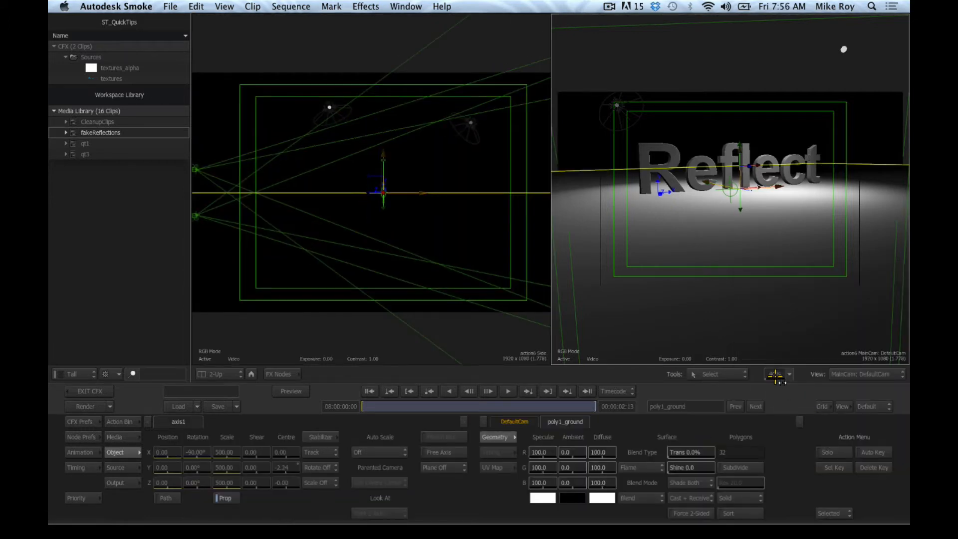
drag(775, 376, 889, 376)
click(502, 333)
drag(475, 253, 397, 240)
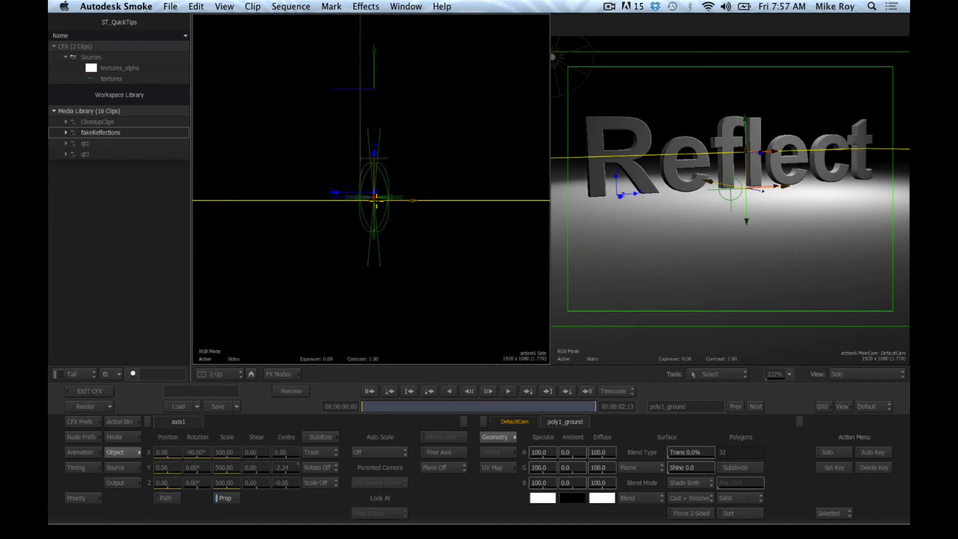
Try moving the ground's axis1 to a Y position of 148, and undo the change.
key(F8)
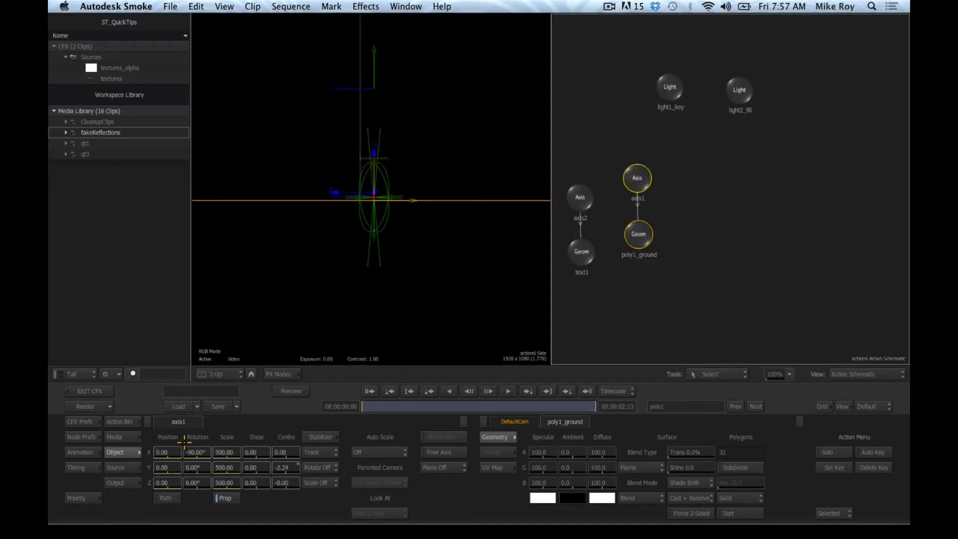
drag(167, 468, 251, 467)
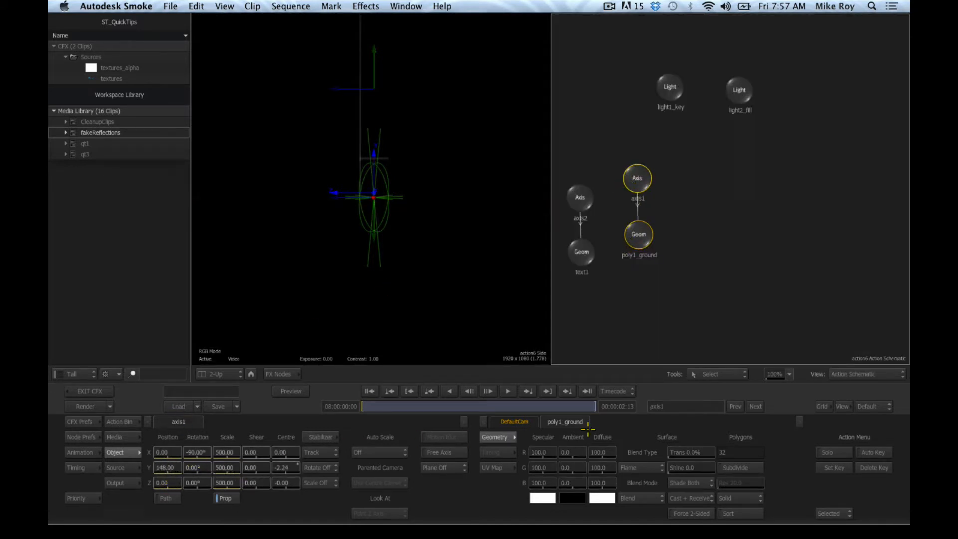
key(ctrl+z)
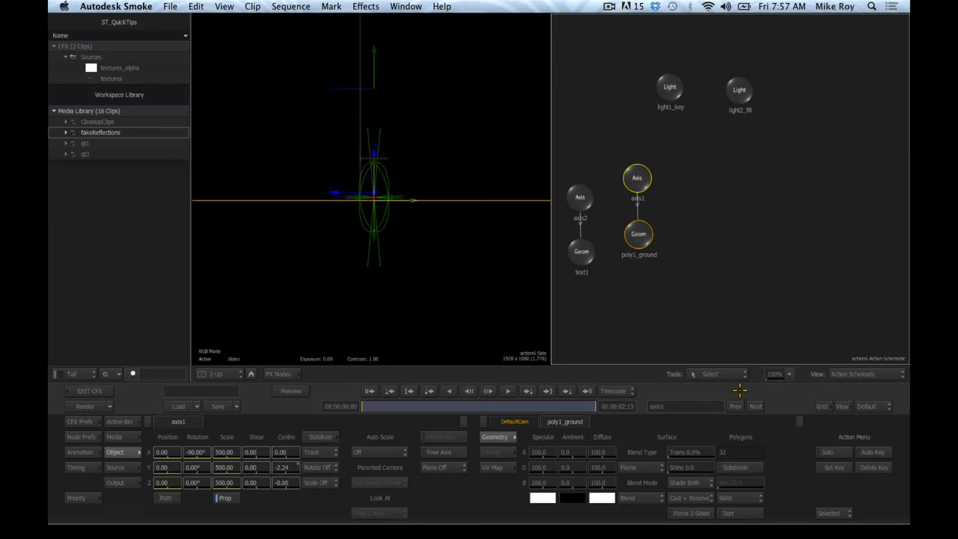
Select the text1 geometry and examine in the Side view where its base sits relative to the ground.
click(582, 252)
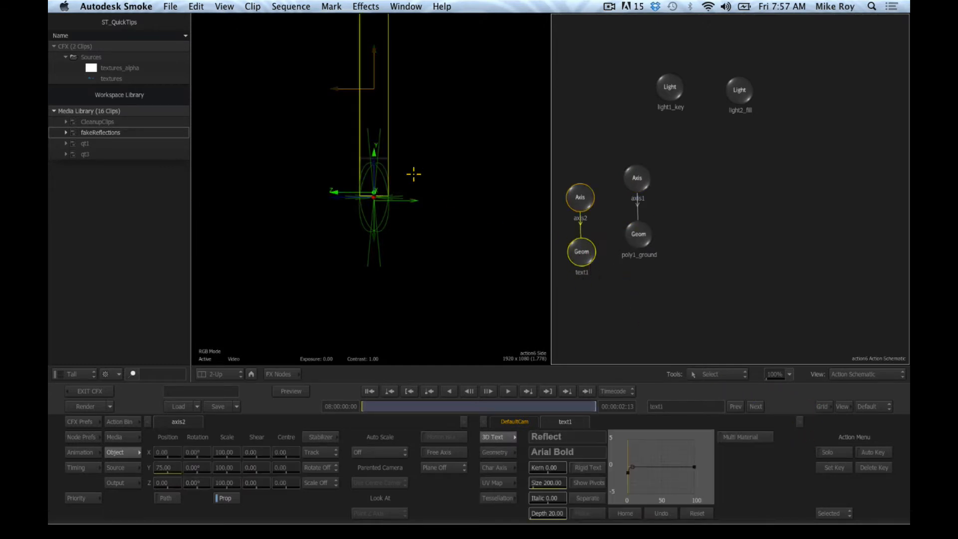
drag(412, 114, 409, 213)
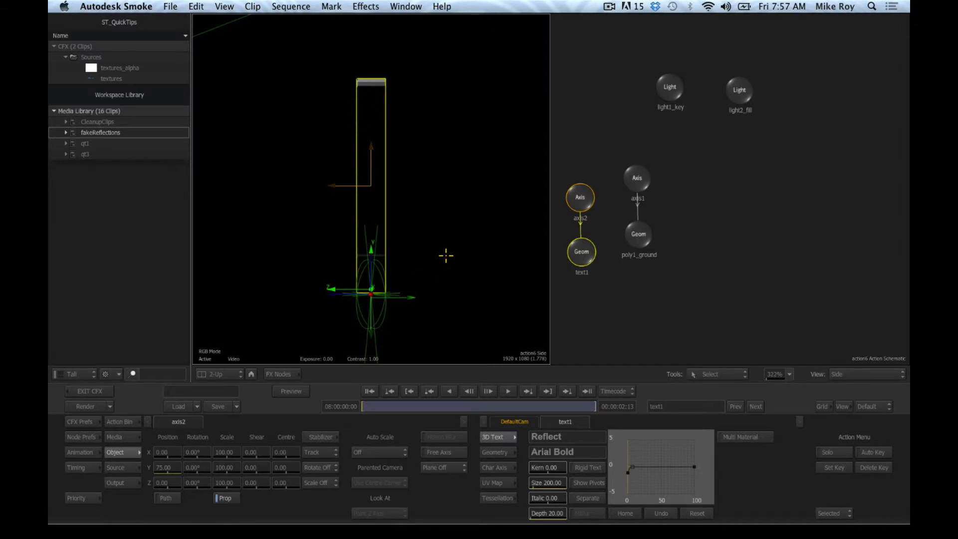
drag(446, 256, 455, 209)
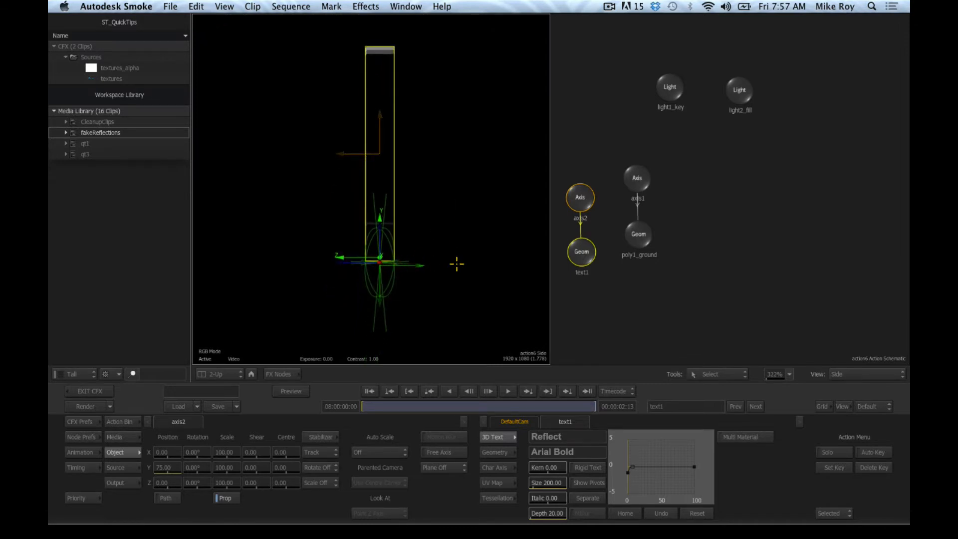
Examine through the DefaultCam view where the base of the Reflect letters meets the ground.
key(F4)
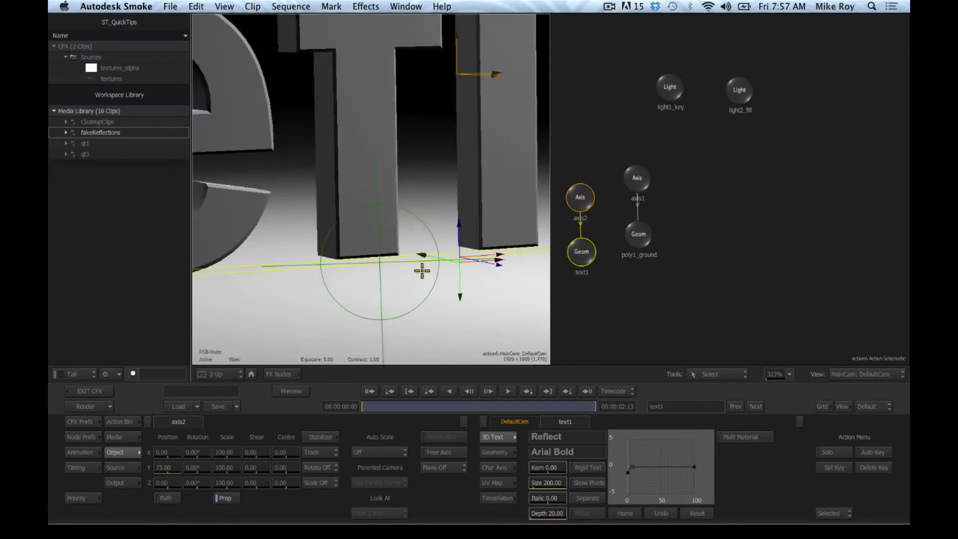
drag(758, 369, 665, 347)
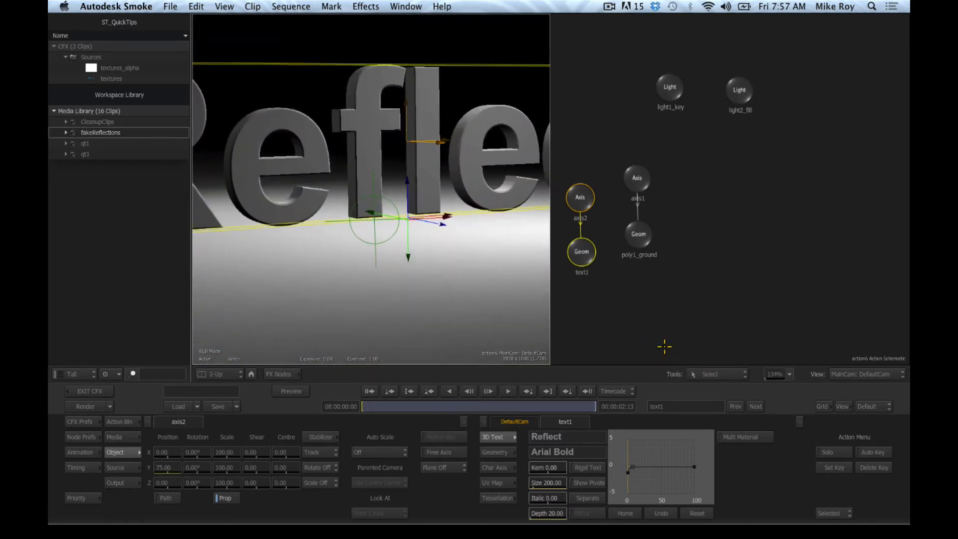
drag(298, 255, 383, 256)
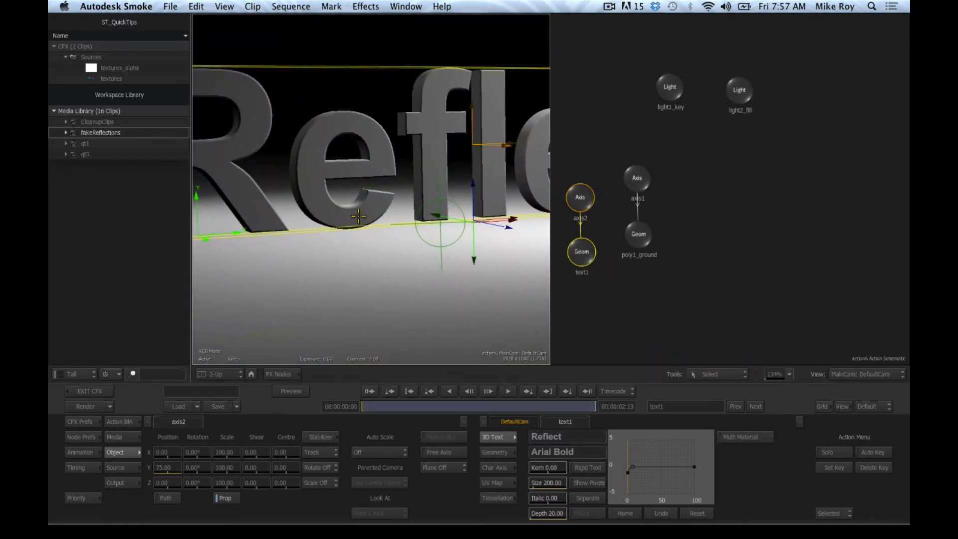
drag(379, 241, 410, 232)
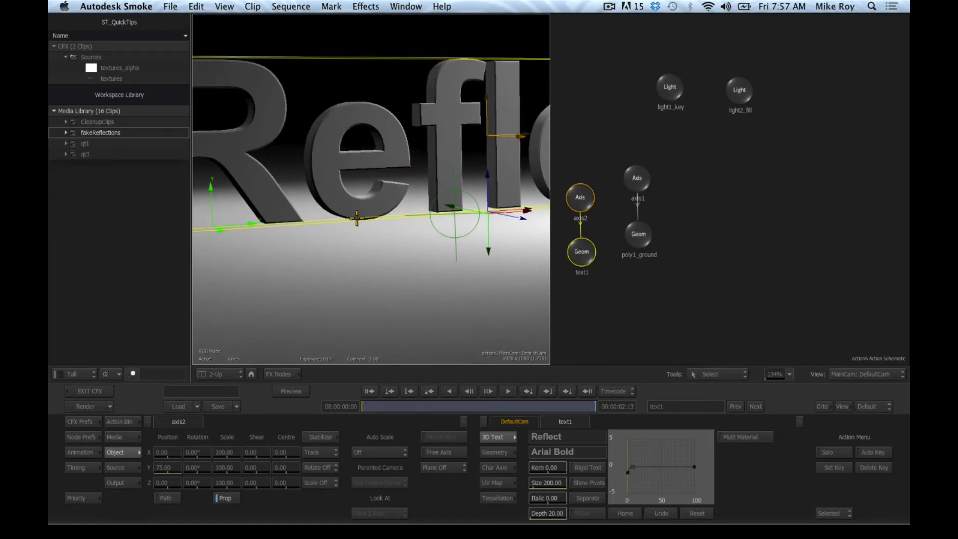
drag(475, 274, 443, 284)
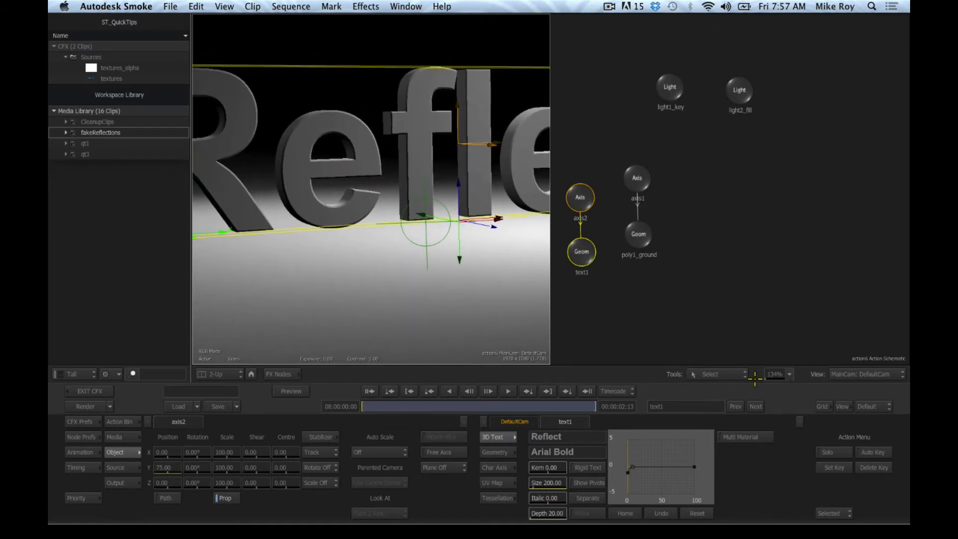
drag(770, 375, 742, 372)
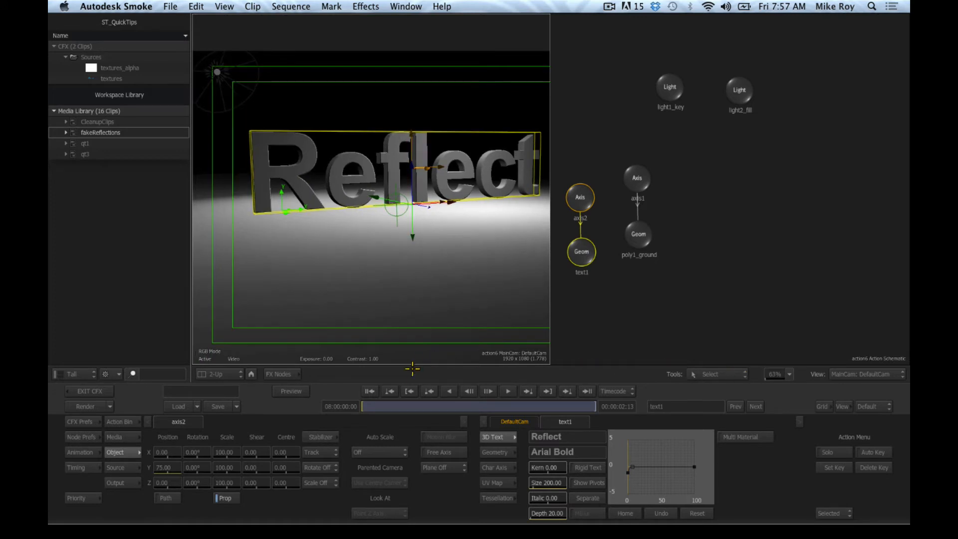
drag(392, 405, 301, 404)
drag(440, 257, 412, 256)
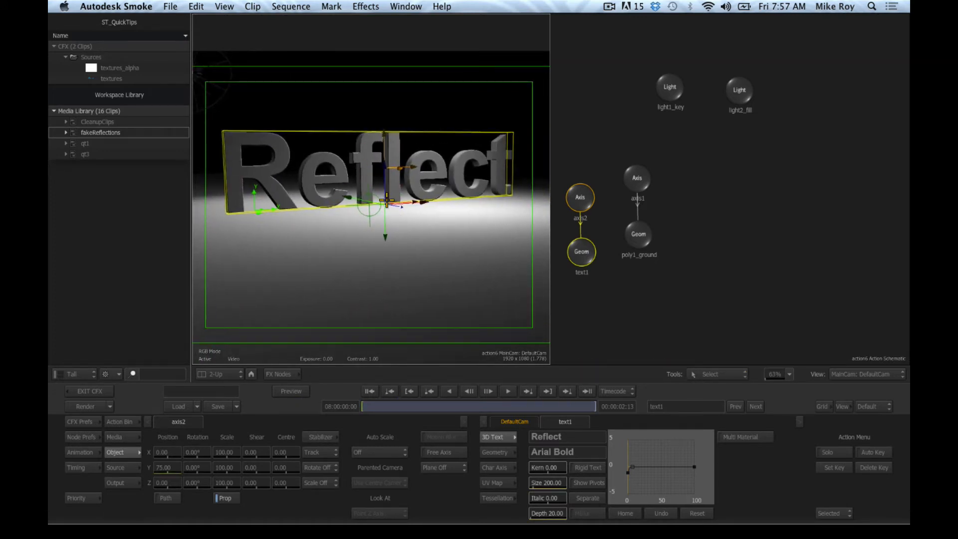
drag(387, 271, 392, 275)
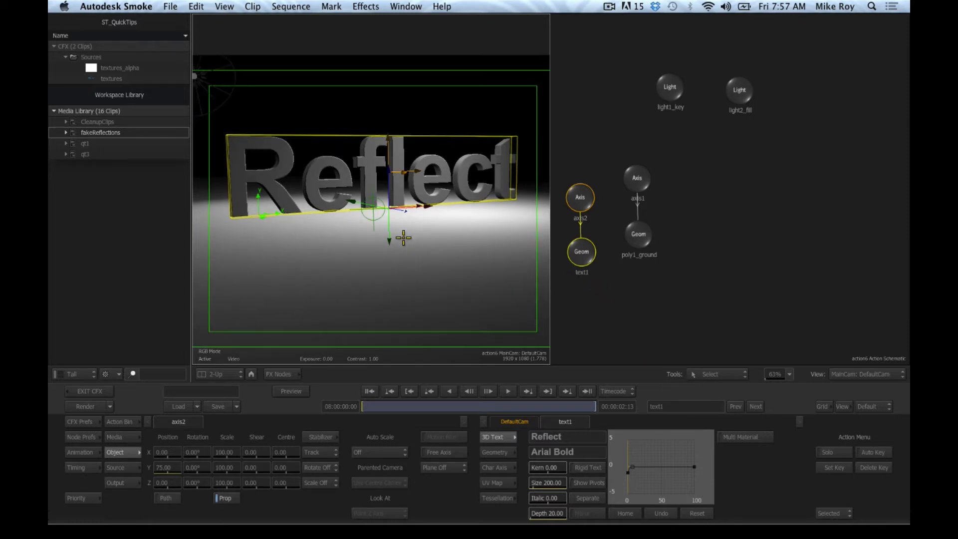
Show the Action schematic in place of the camera view and arrange the DefaultCam, axis3 and reflcam nodes close together.
key(Escape)
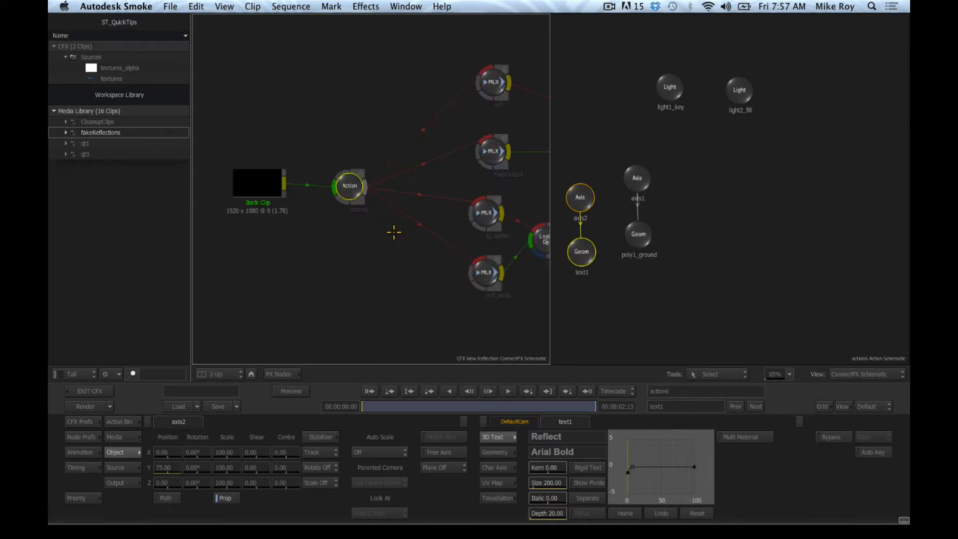
key(grave)
drag(344, 147, 413, 174)
mouse_move(779, 378)
mouse_down()
mouse_move(713, 366)
mouse_move(783, 376)
mouse_up()
click(268, 115)
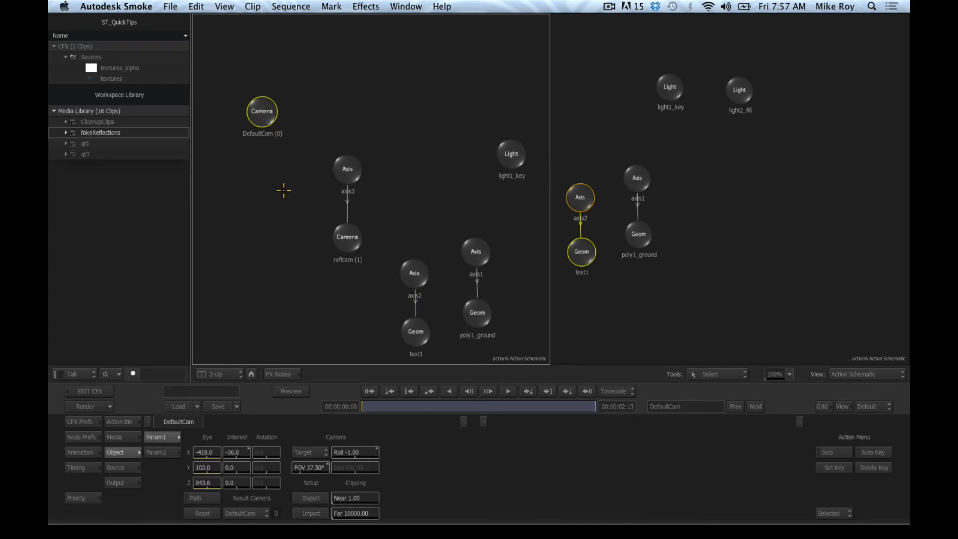
drag(268, 114, 264, 168)
click(347, 242)
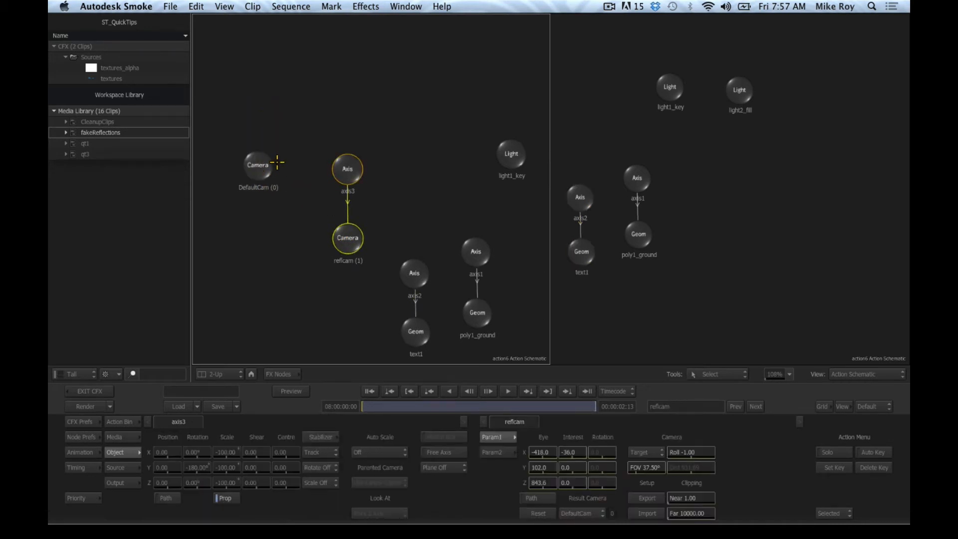
drag(349, 239, 330, 229)
drag(342, 167, 329, 166)
Compare the settings of DefaultCam with those of reflcam and its parent axis3.
click(329, 234)
click(258, 165)
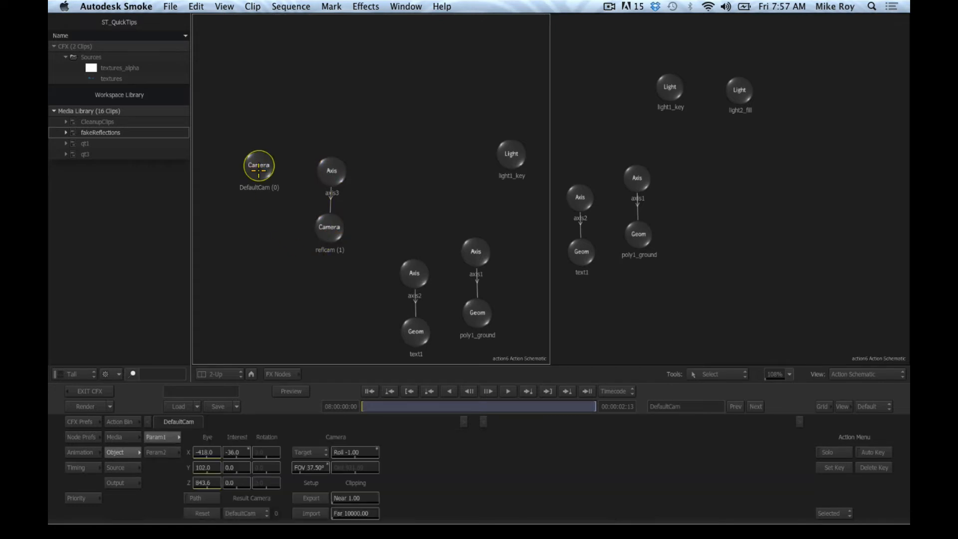
click(333, 227)
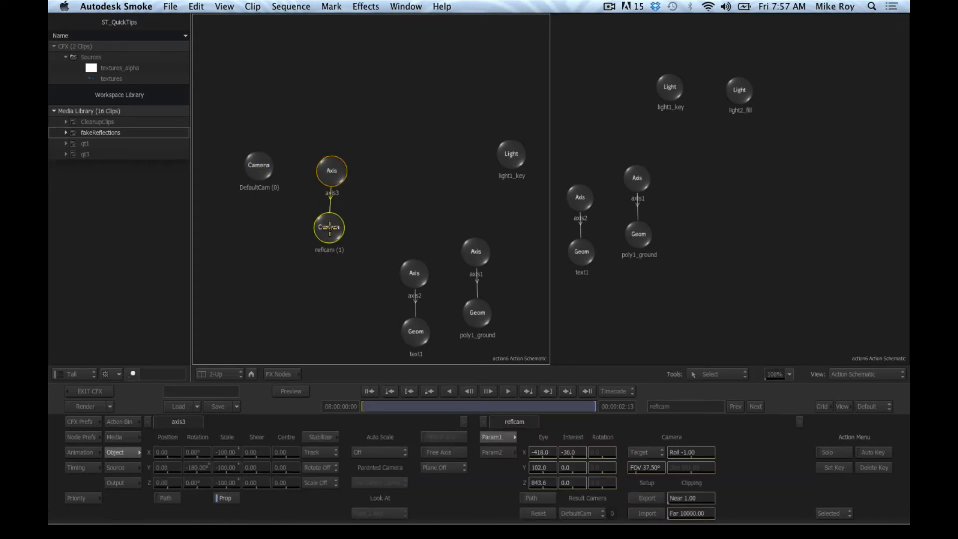
click(332, 158)
click(267, 169)
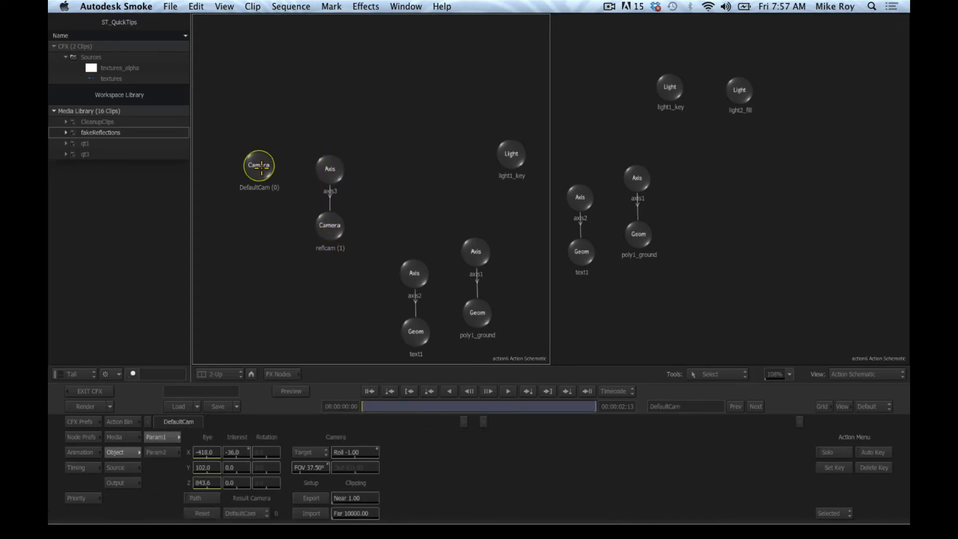
click(334, 226)
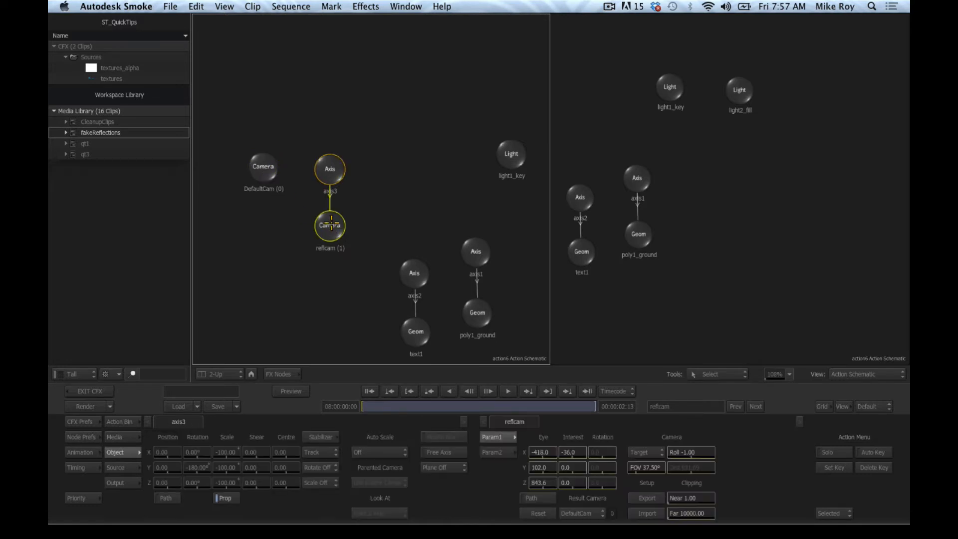
click(273, 191)
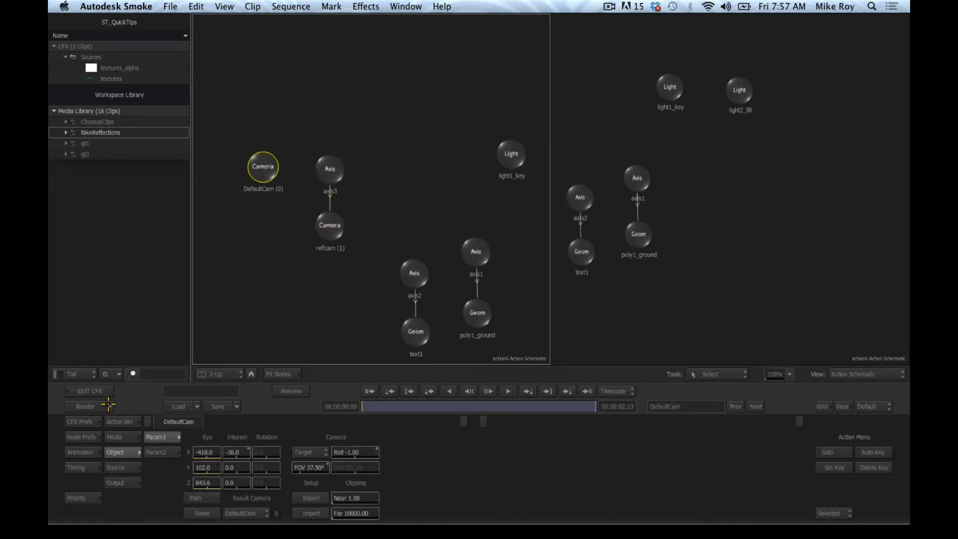
Open the animation editor and inspect the animation channels of DefaultCam and reflcam.
click(80, 452)
drag(258, 166, 256, 169)
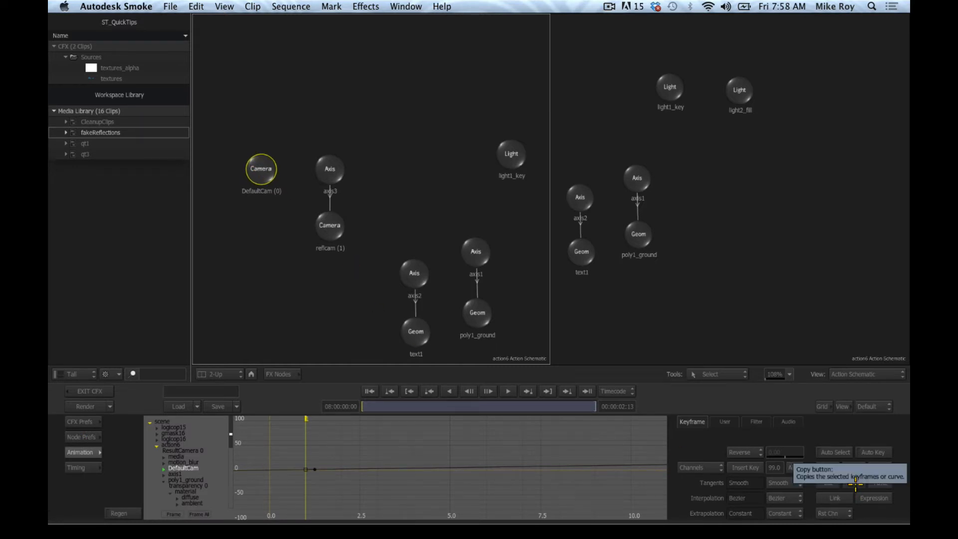
click(330, 231)
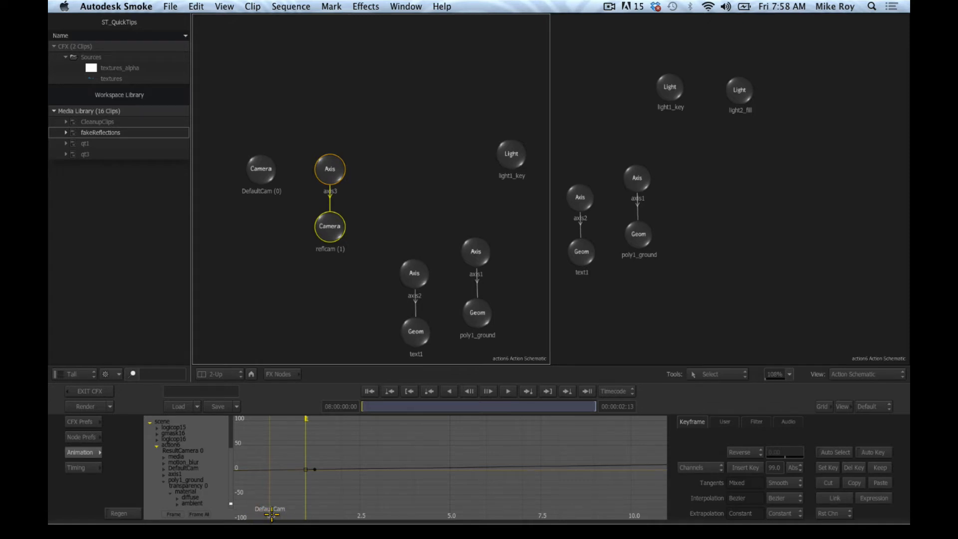
click(259, 170)
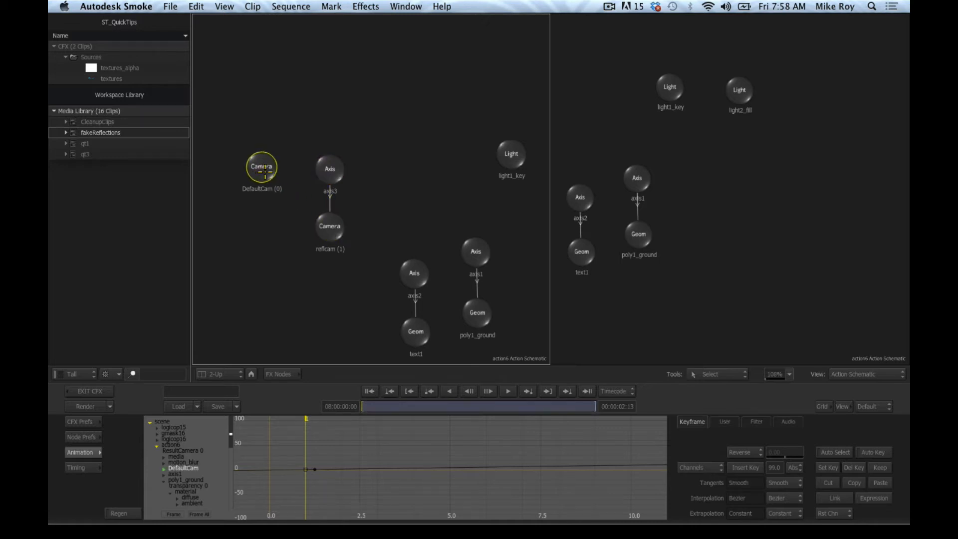
Return to the object settings and inspect reflcam together with the rotation and scale of its parent axis3.
click(76, 451)
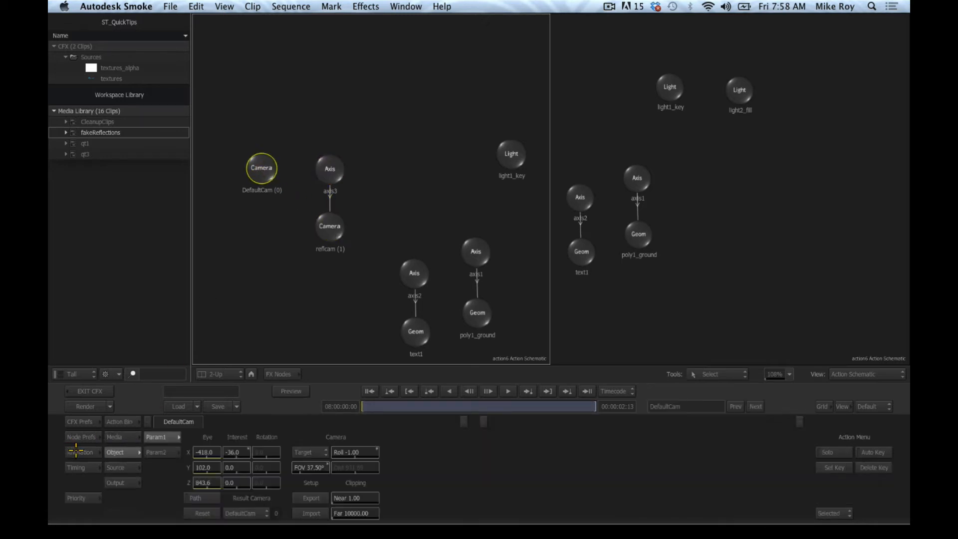
click(322, 227)
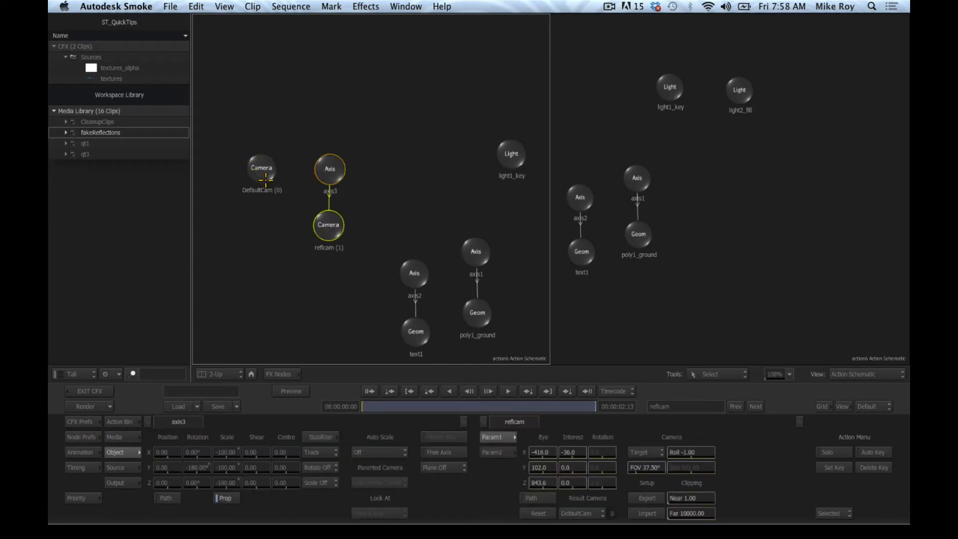
drag(332, 169, 331, 172)
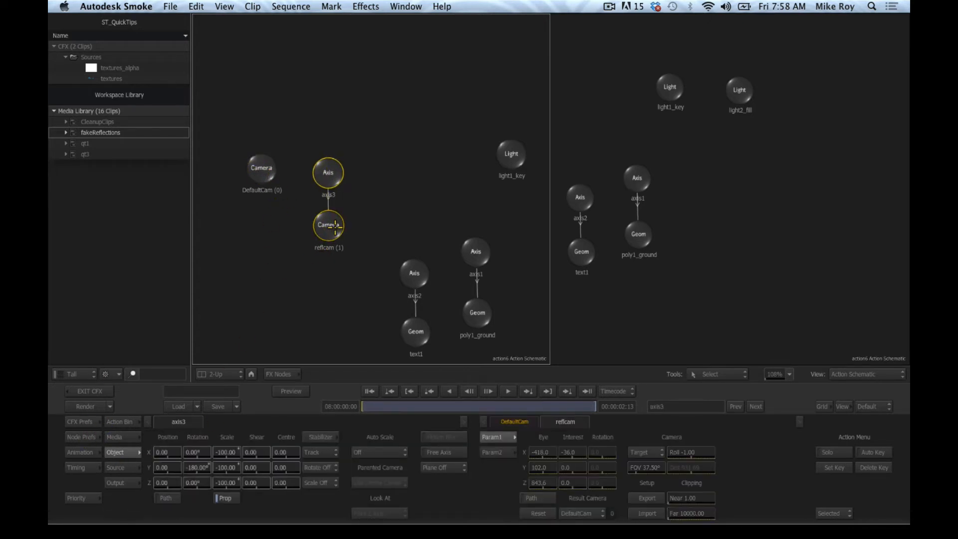
Display the Side 3D view beside the Action schematic to show the positions of DefaultCam and reflcam.
drag(332, 224, 331, 224)
drag(327, 172, 331, 171)
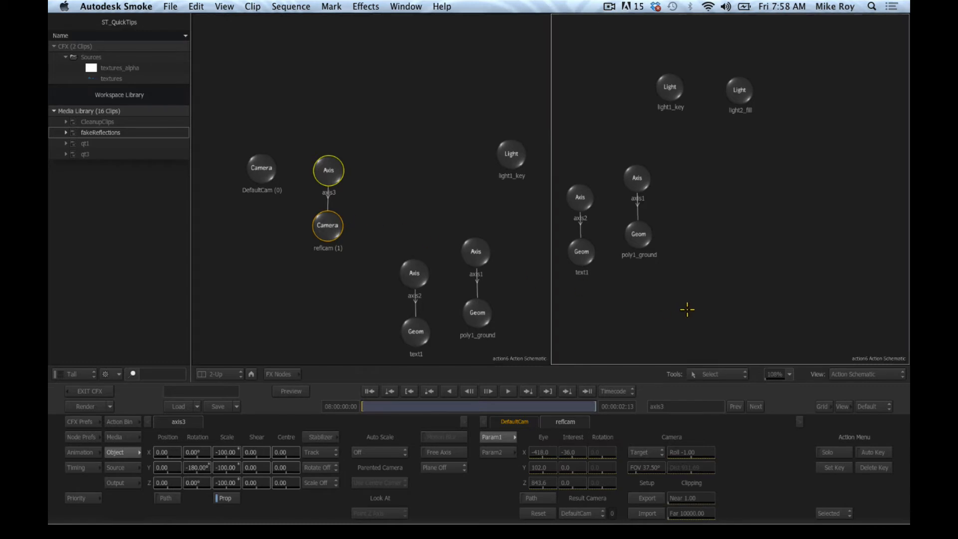
key(F1)
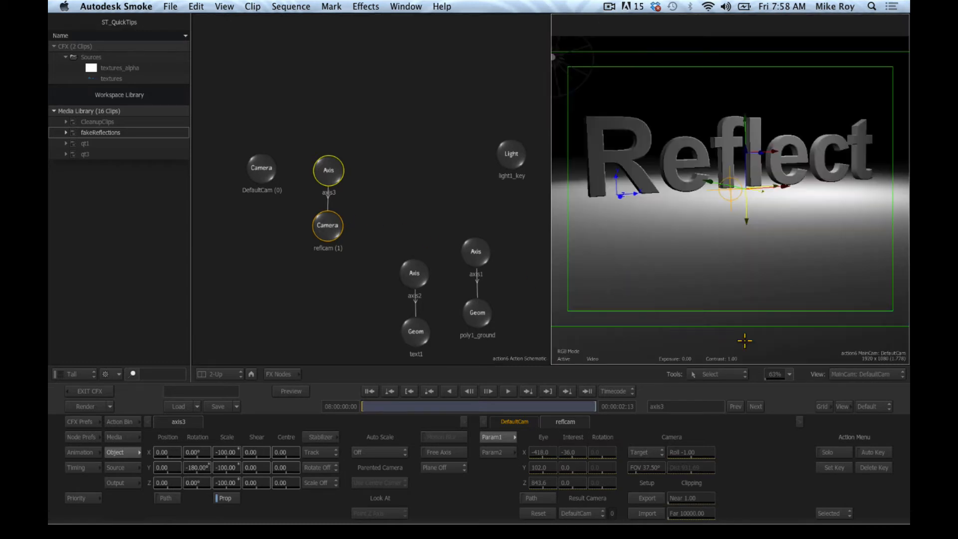
right_click(884, 386)
mouse_move(854, 303)
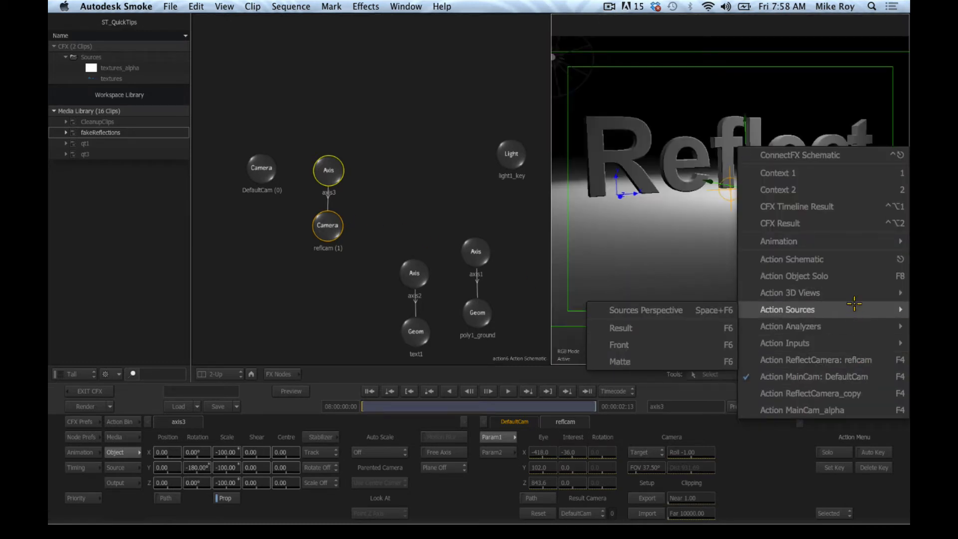
mouse_move(736, 294)
click(708, 344)
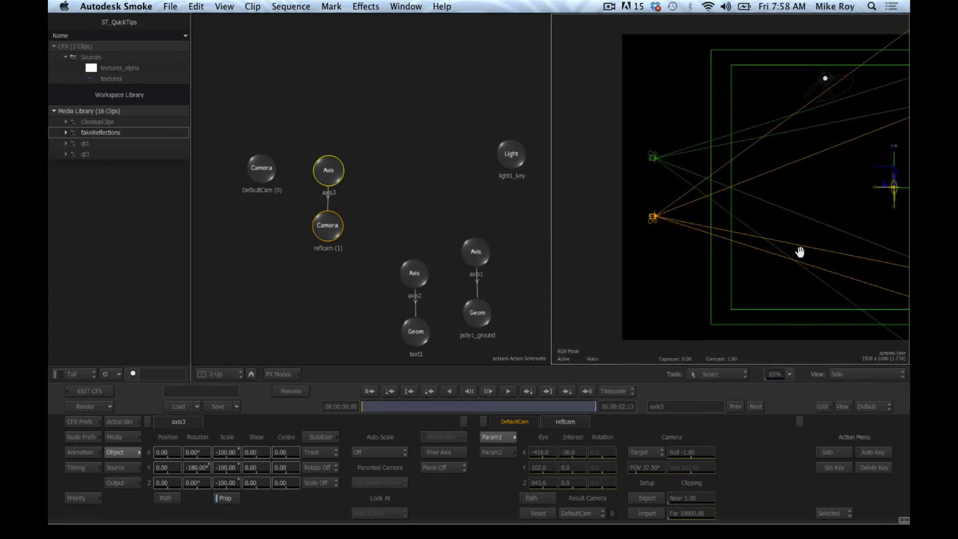
drag(801, 252, 798, 253)
Disconnect reflcam from axis3 to compare the cameras in the Side view, and reconnect it to axis3.
click(328, 170)
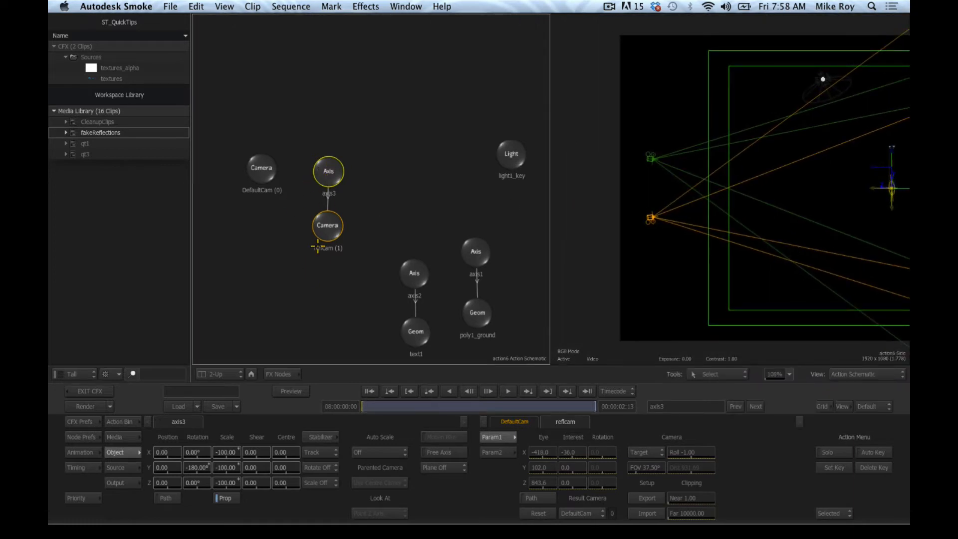
drag(348, 197, 304, 208)
drag(677, 220, 646, 212)
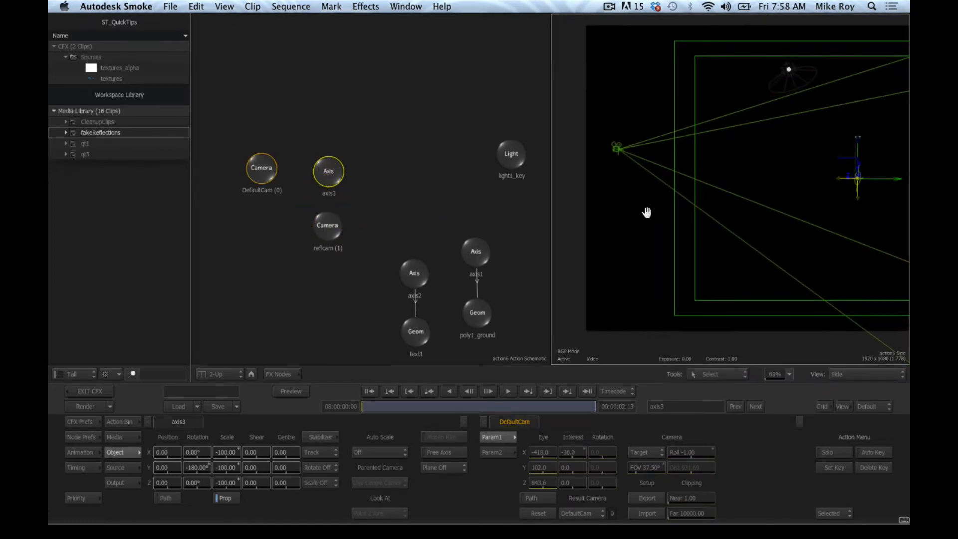
drag(776, 374, 794, 377)
drag(696, 253, 800, 318)
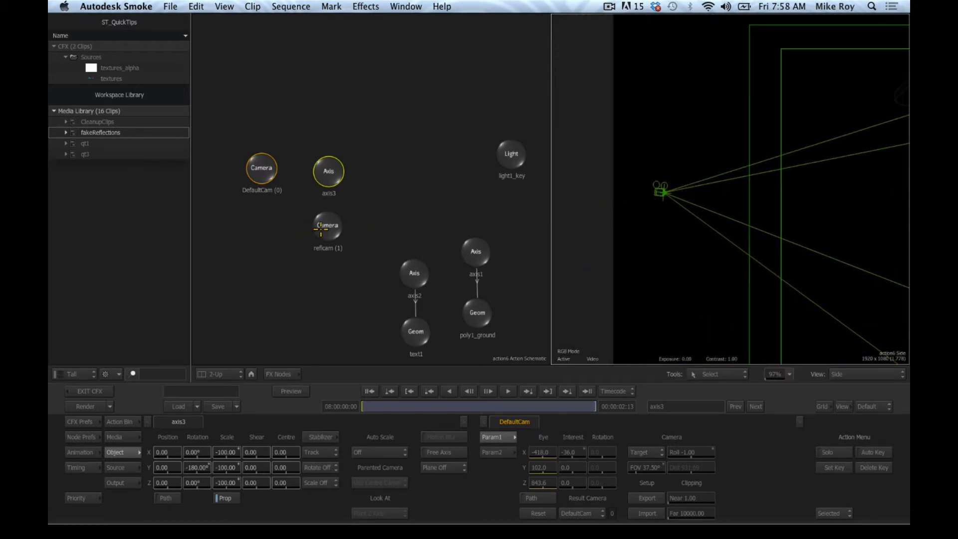
drag(333, 185, 328, 226)
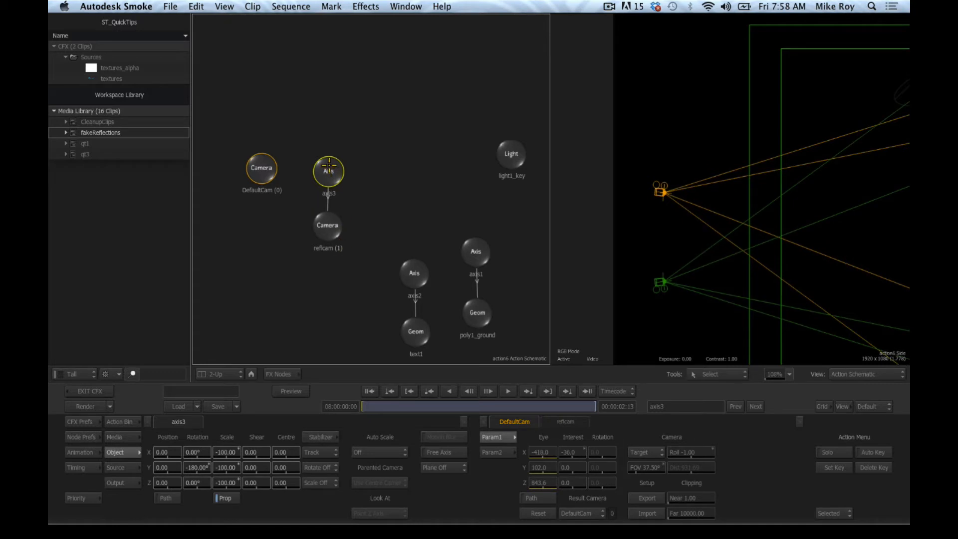
Compare the two cameras in the Side view and examine the rotation and scale of axis3.
drag(355, 173, 336, 144)
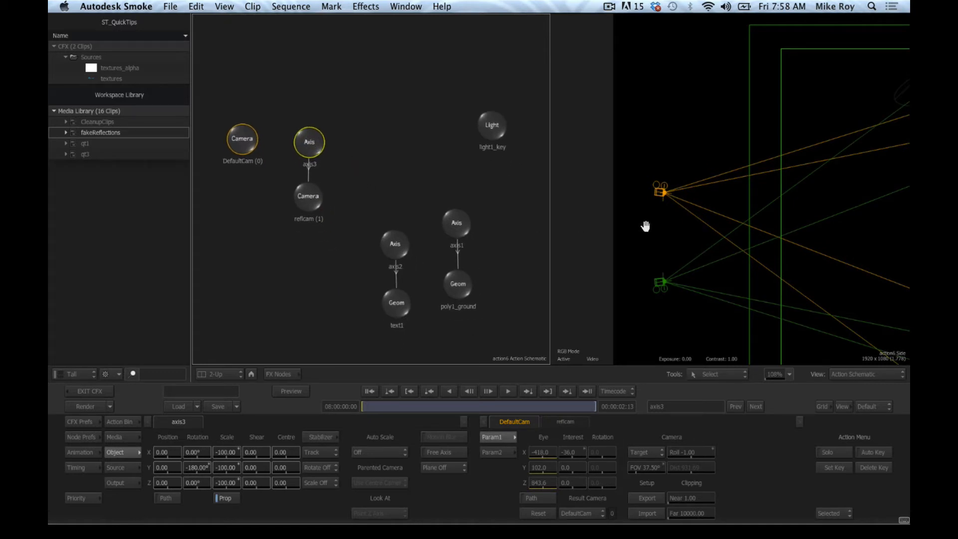
drag(655, 217, 651, 188)
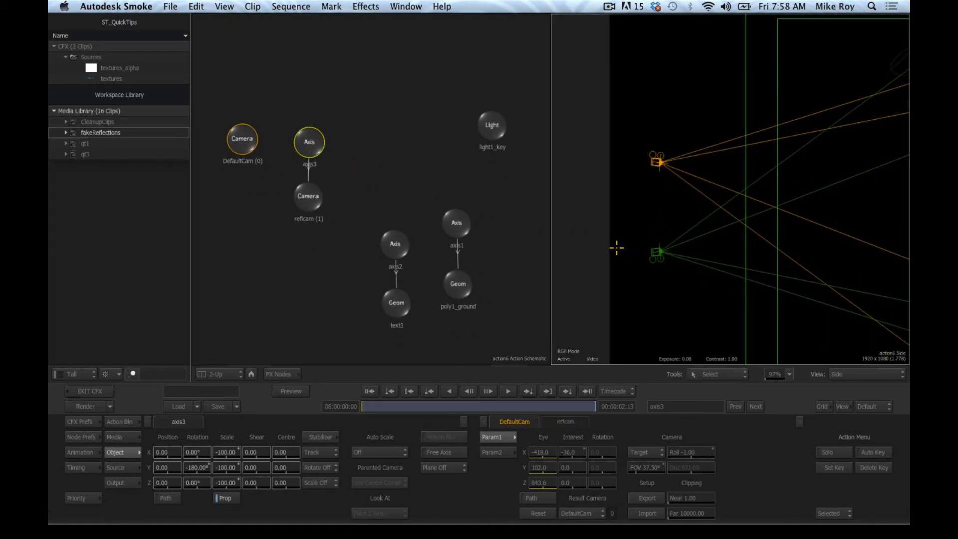
click(309, 141)
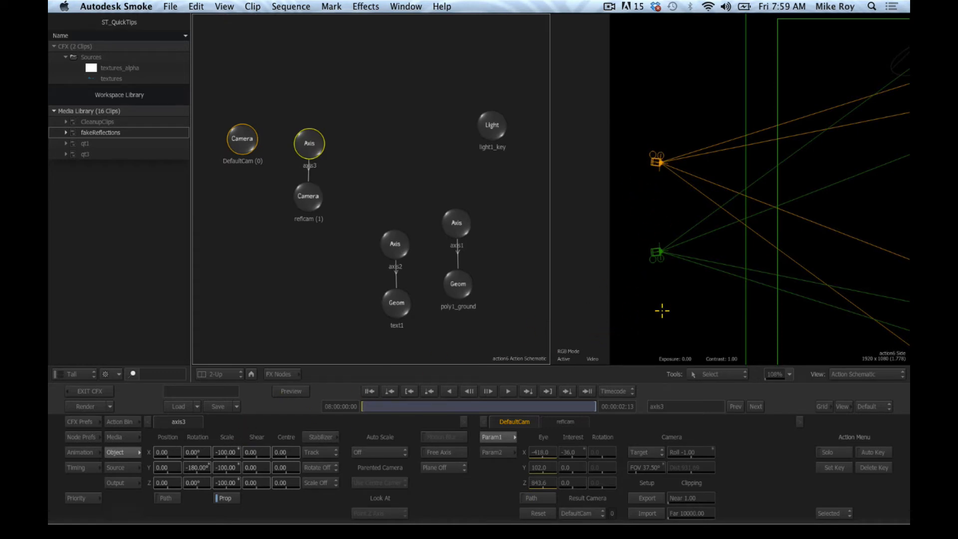
click(699, 324)
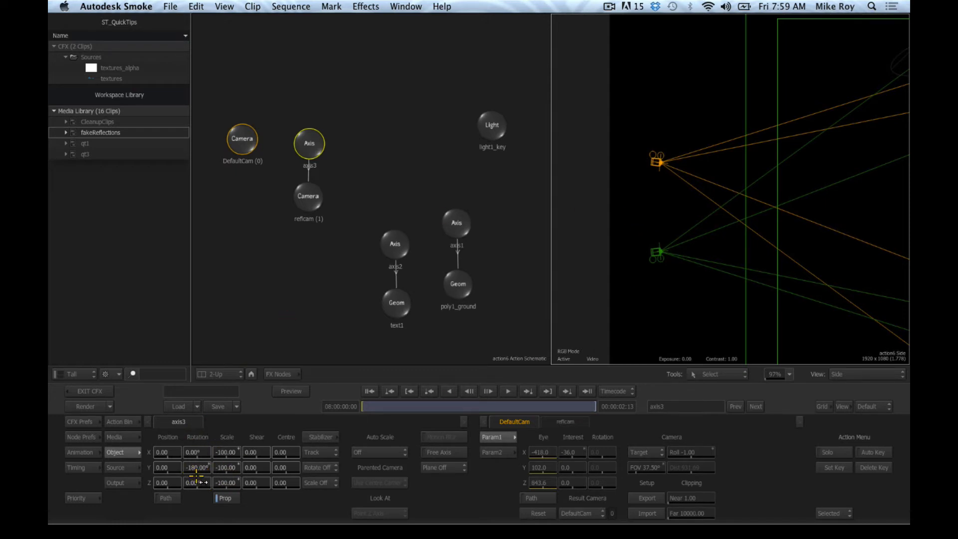
drag(196, 468, 198, 468)
click(860, 374)
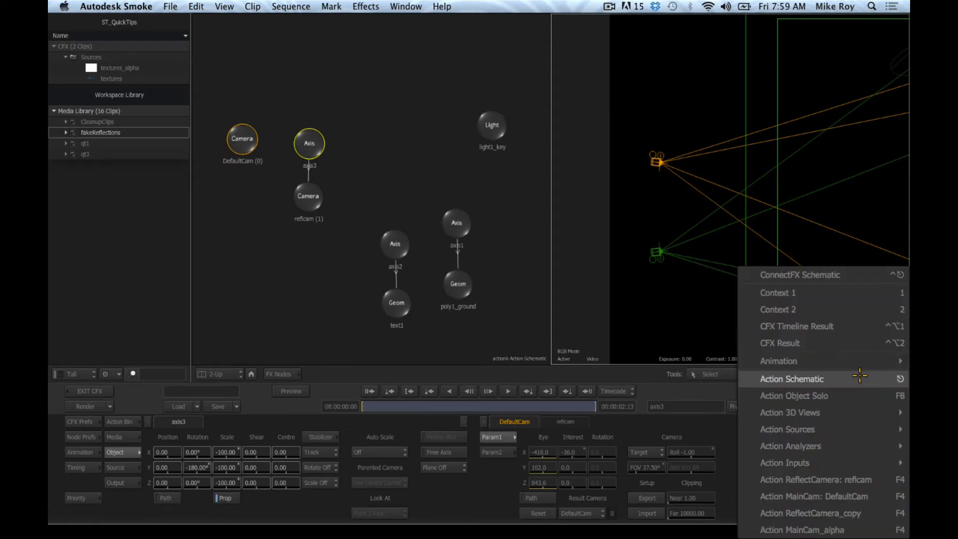
click(831, 372)
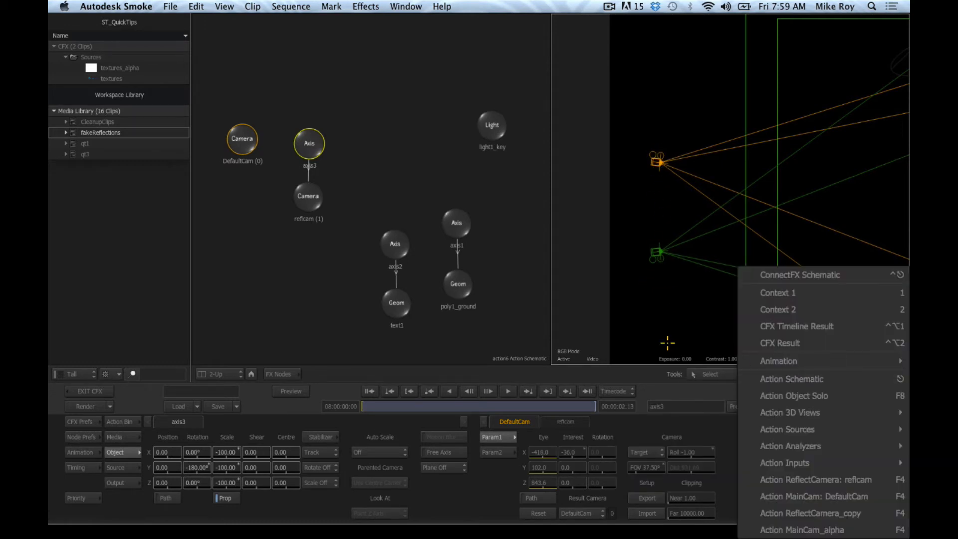
mouse_move(802, 361)
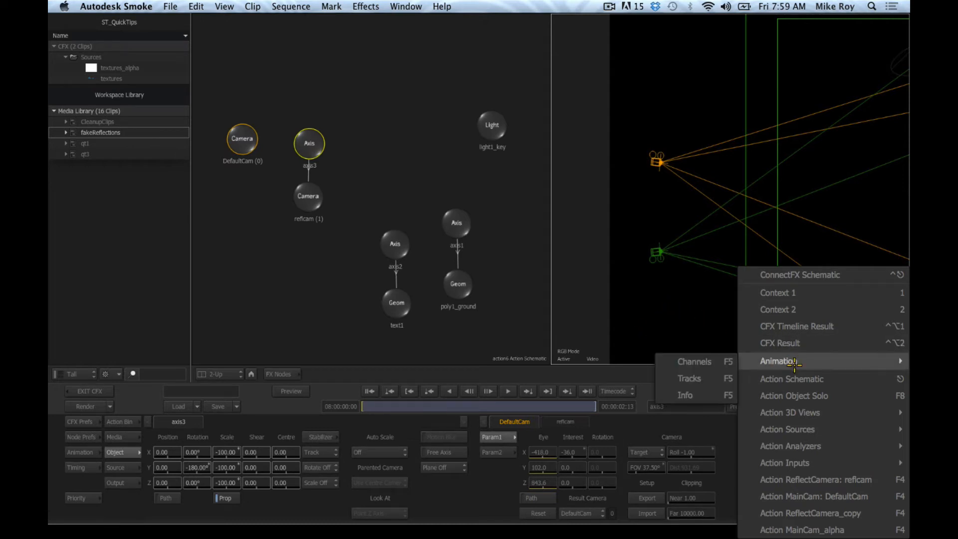
mouse_move(785, 413)
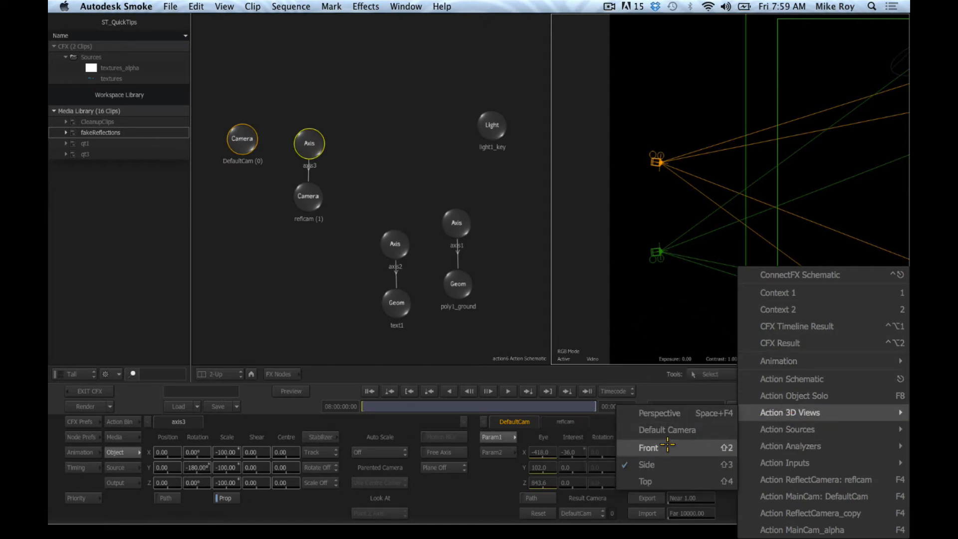
click(269, 390)
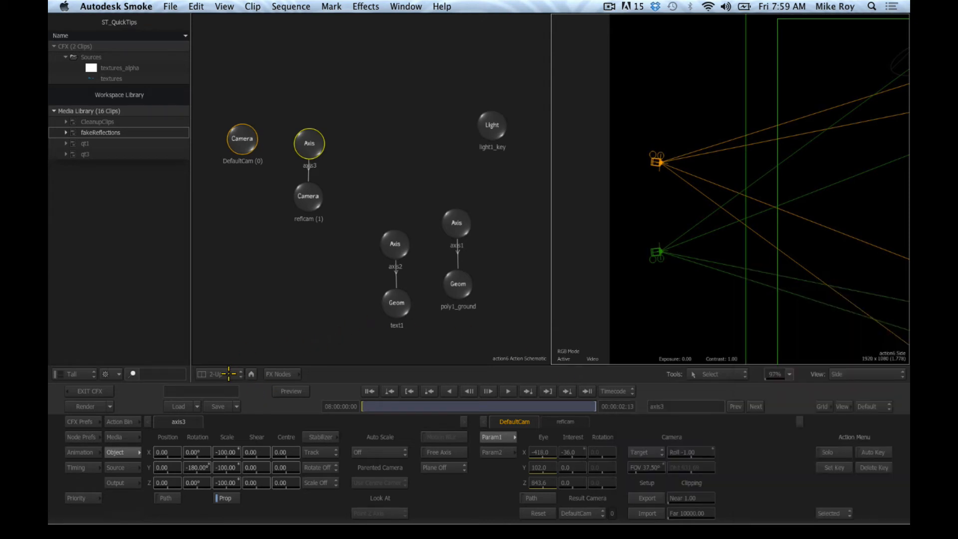
Switch to the 4-Up layout and show the Side view in place of the Media Front view.
click(220, 374)
click(220, 427)
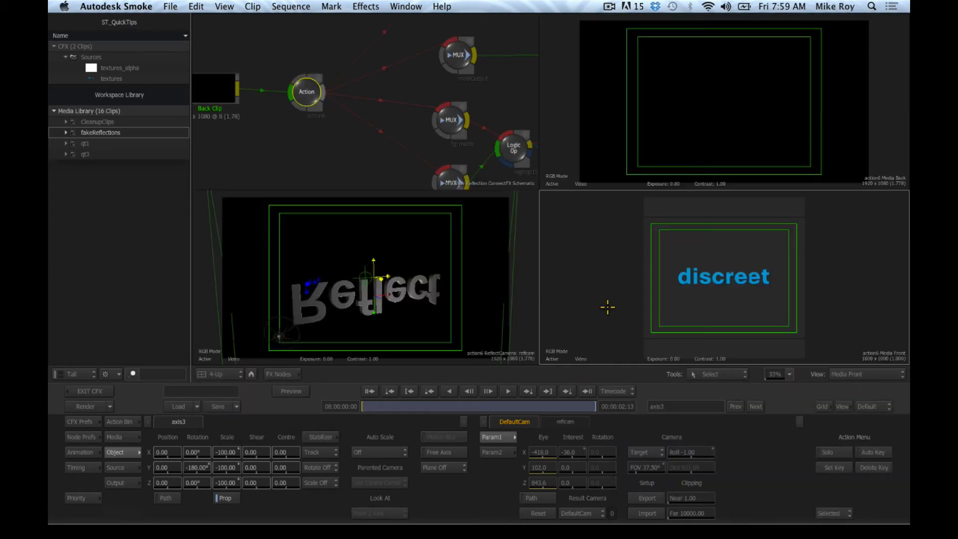
click(843, 374)
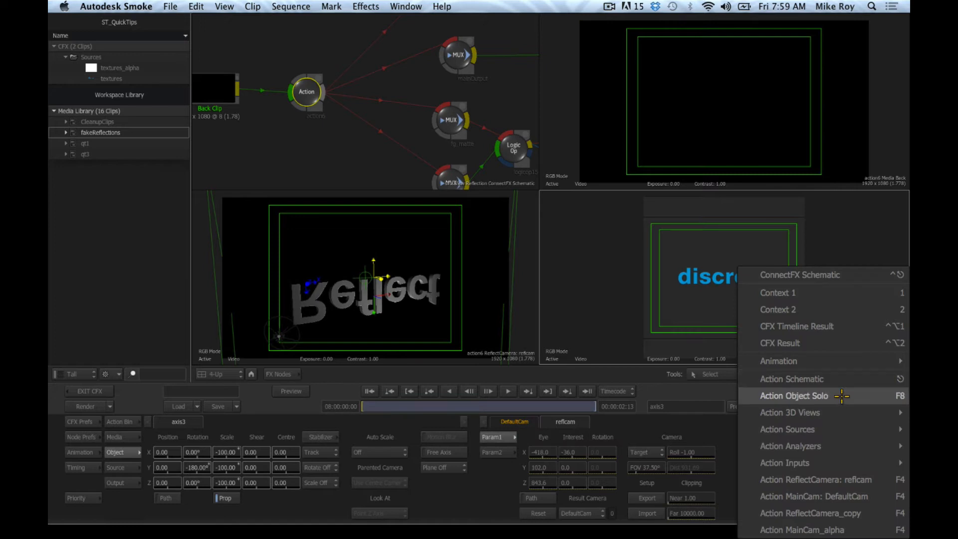
mouse_move(801, 413)
click(672, 464)
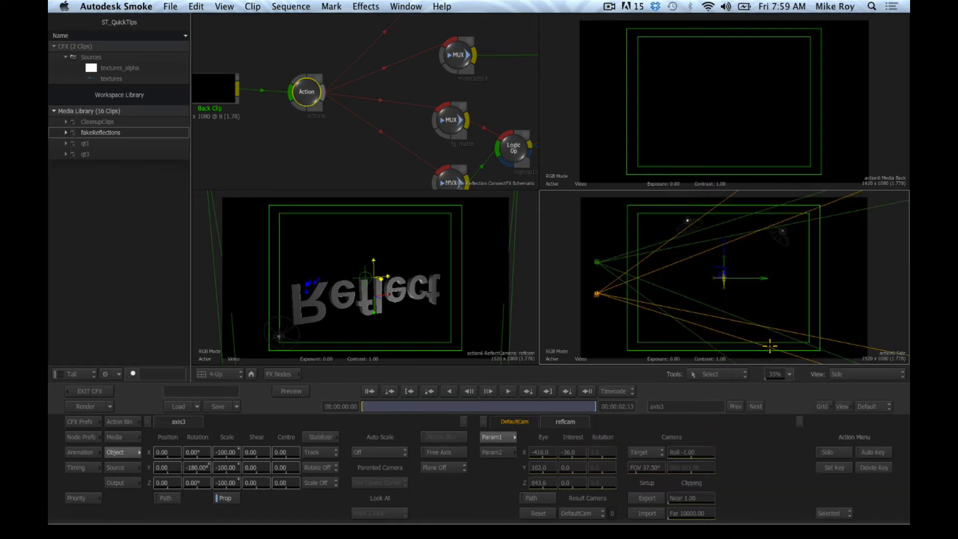
Show the Front view in place of the Media Back view.
click(897, 133)
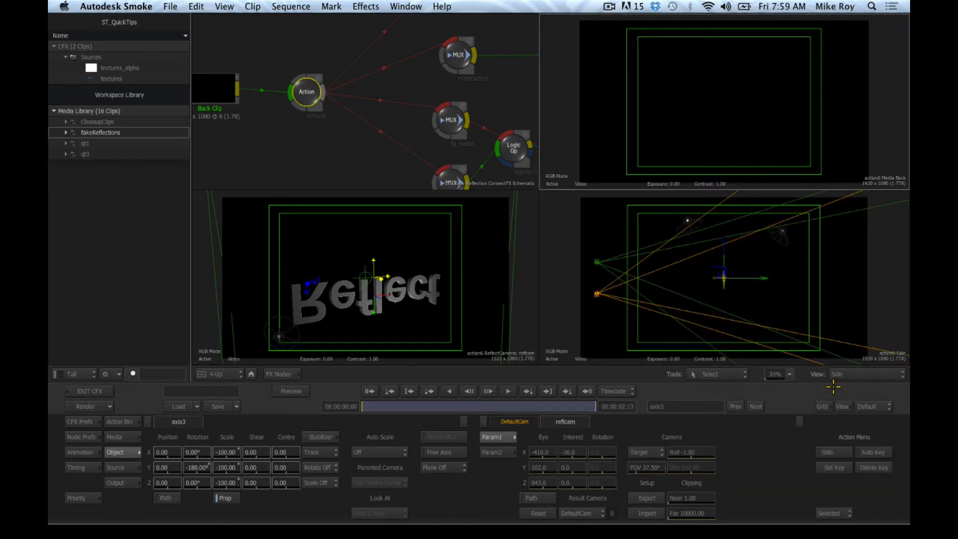
click(849, 375)
mouse_move(798, 412)
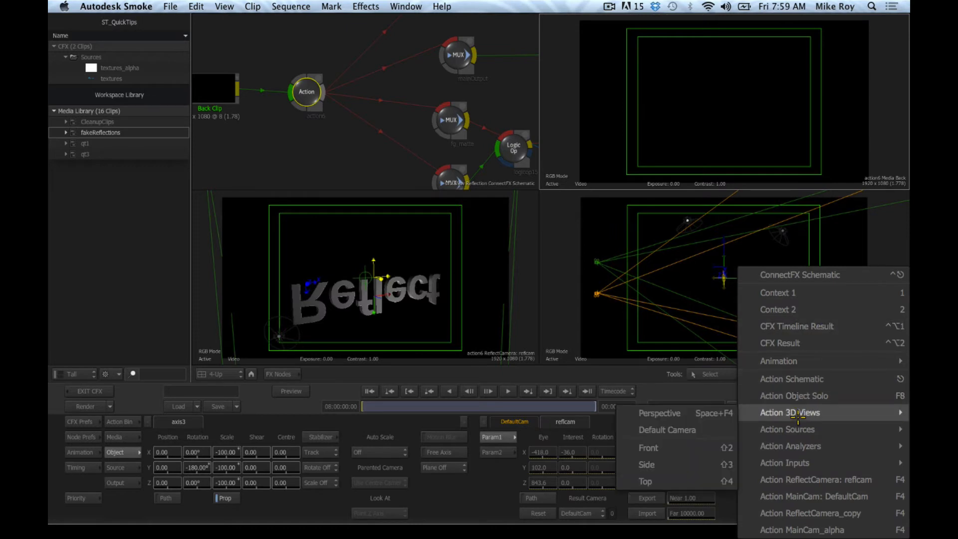
click(658, 447)
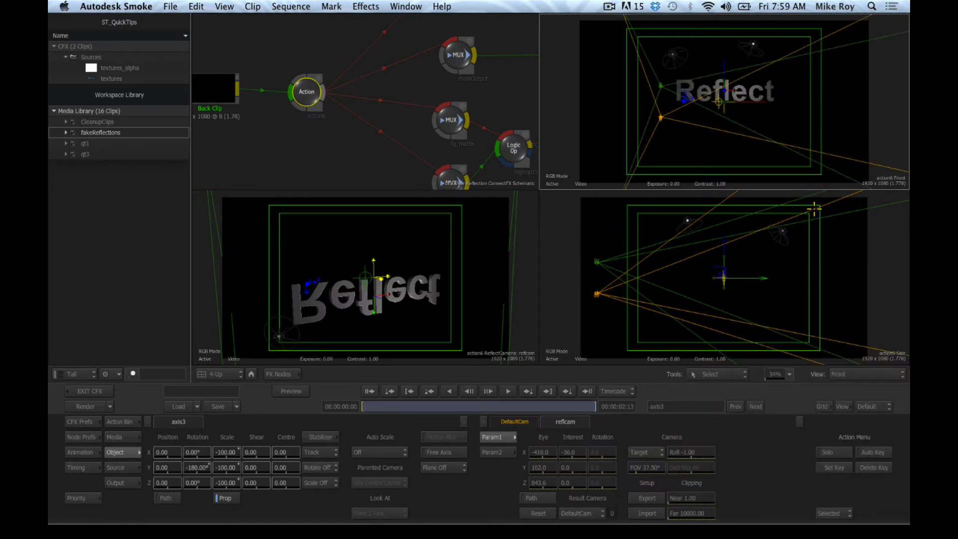
Show the Top view in place of the ReflectCamera view, with both cameras in frame.
click(536, 322)
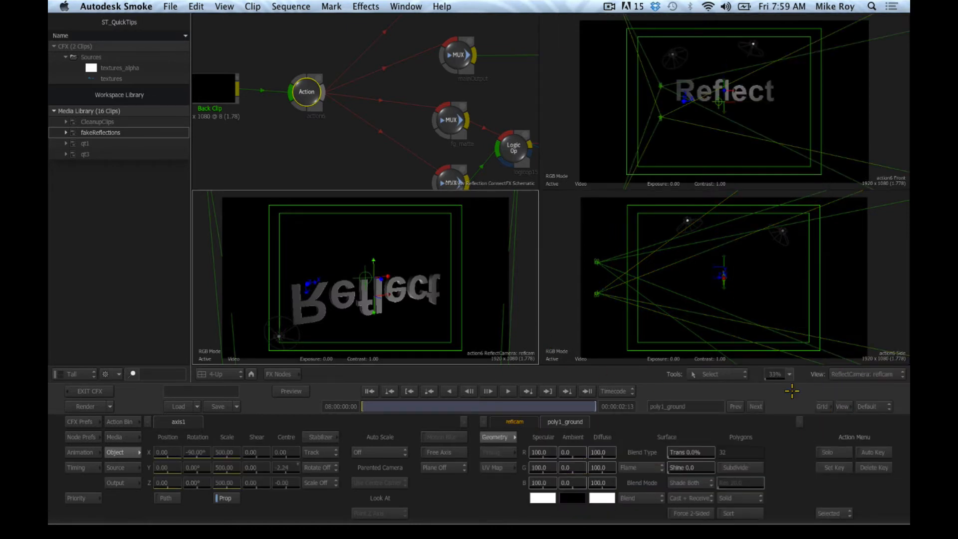
click(854, 374)
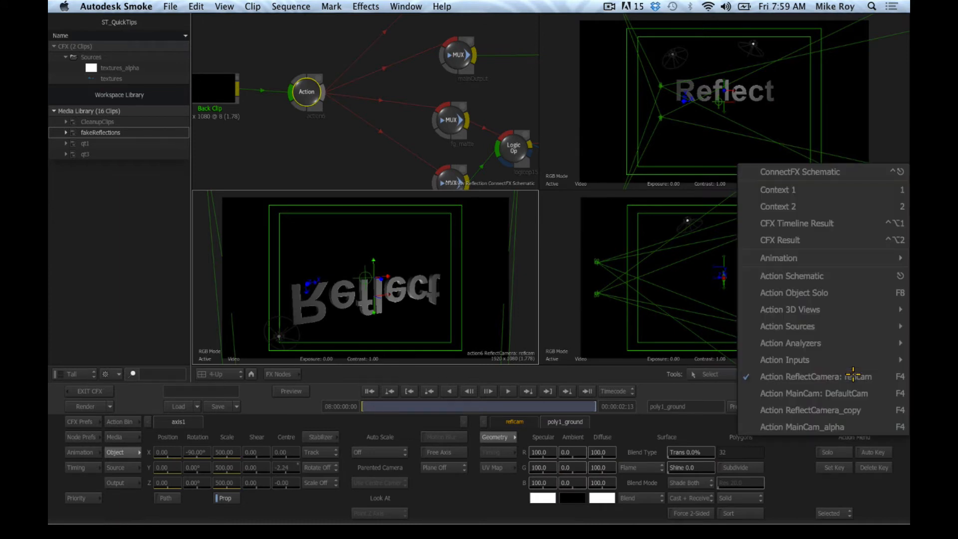
mouse_move(807, 309)
click(660, 375)
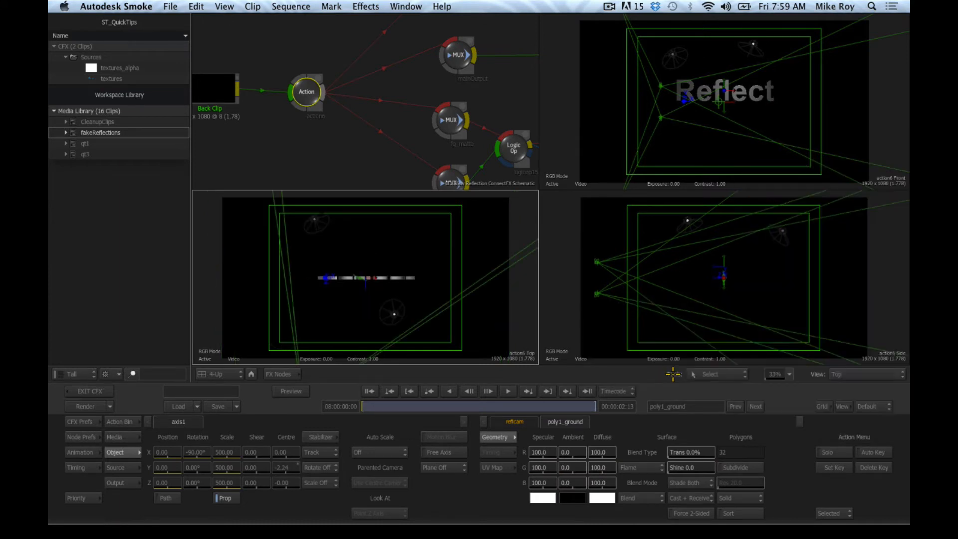
drag(482, 301, 501, 198)
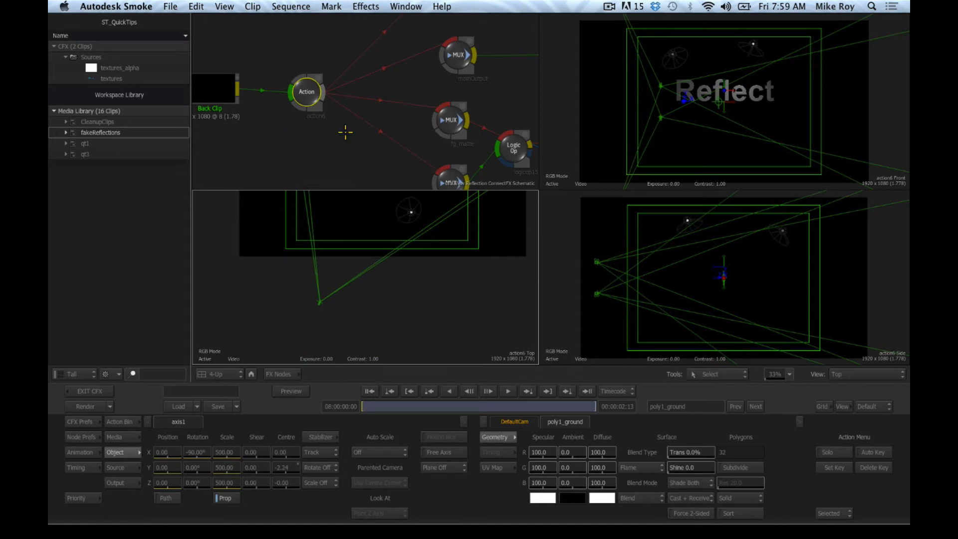
drag(346, 318, 357, 319)
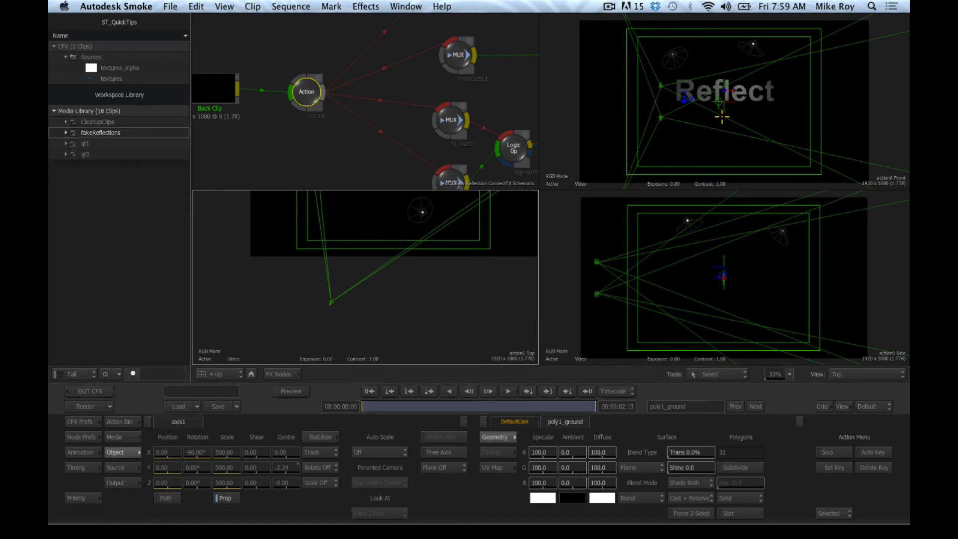
Open the Action schematic beside an enlarged Front view, try DefaultCam's Eye X at -176.0, and undo the change.
click(723, 117)
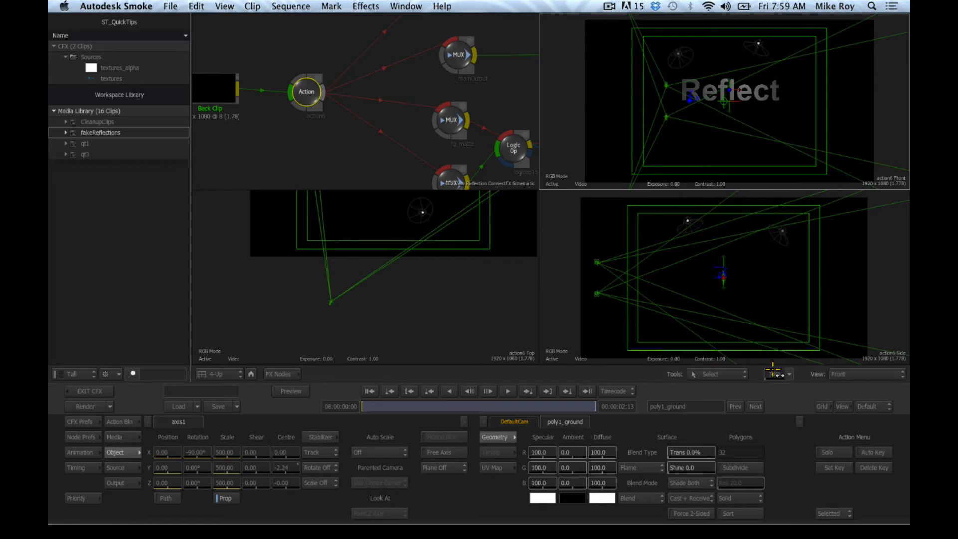
drag(773, 370, 799, 364)
drag(656, 115, 682, 117)
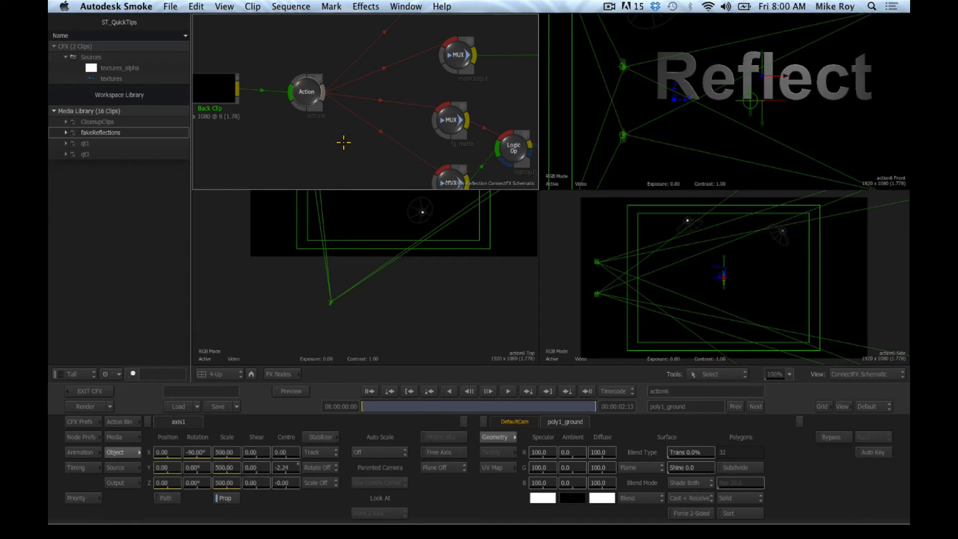
double_click(306, 92)
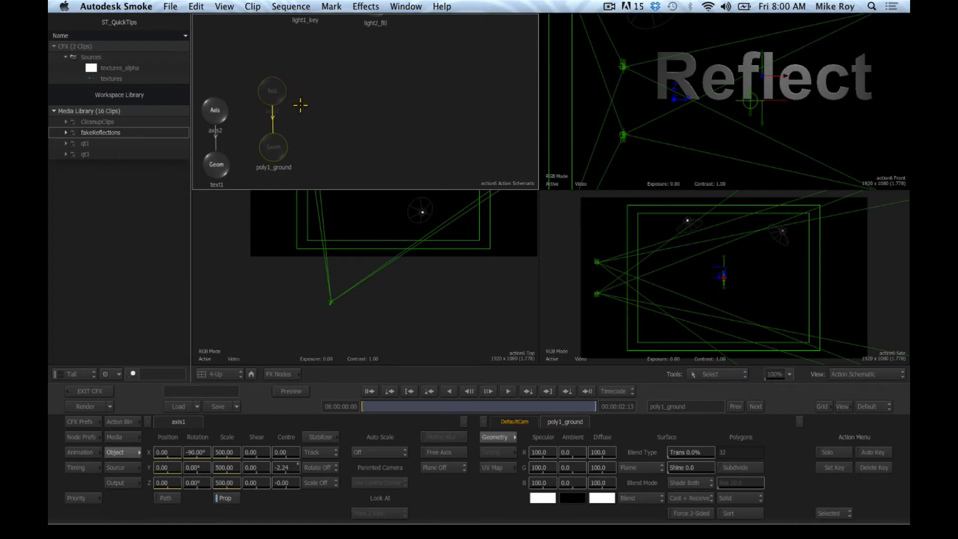
click(304, 126)
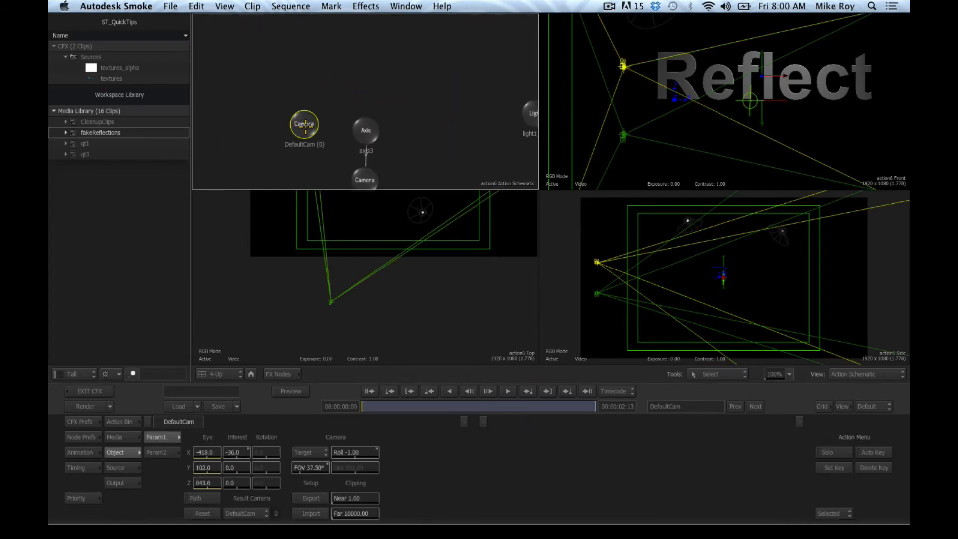
drag(200, 452, 200, 422)
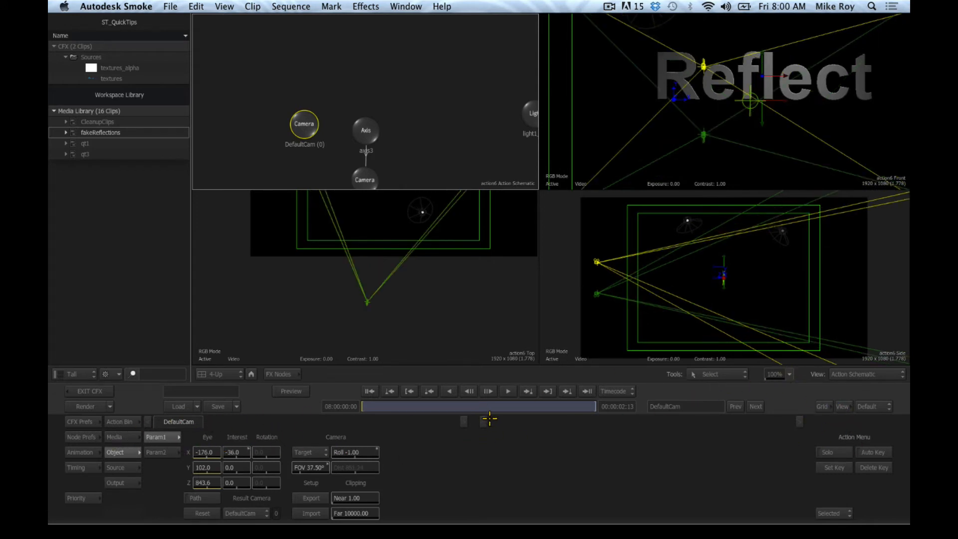
key(super+z)
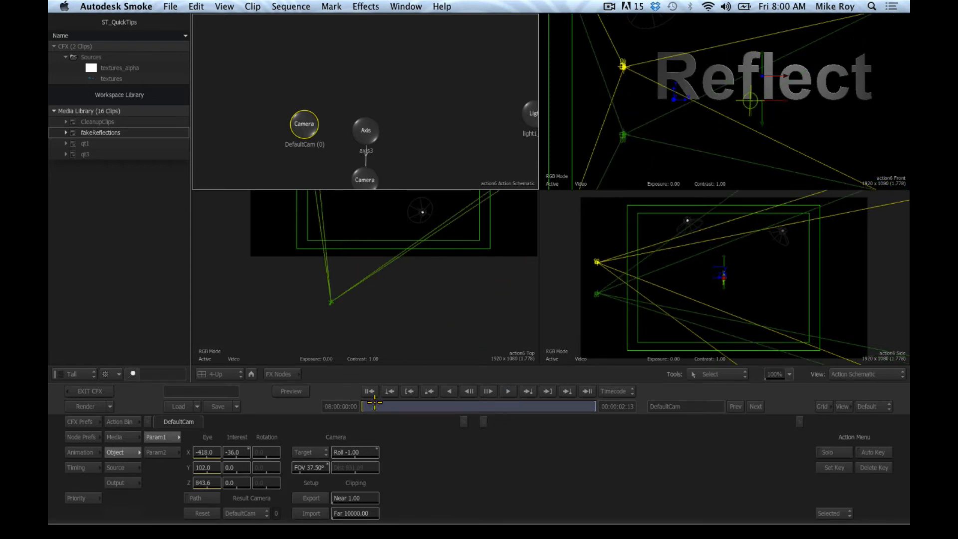
Scrub through the animation to watch both cameras move, and return to the 2-Up layout with the ConnectFX schematic.
drag(376, 405, 646, 355)
click(250, 374)
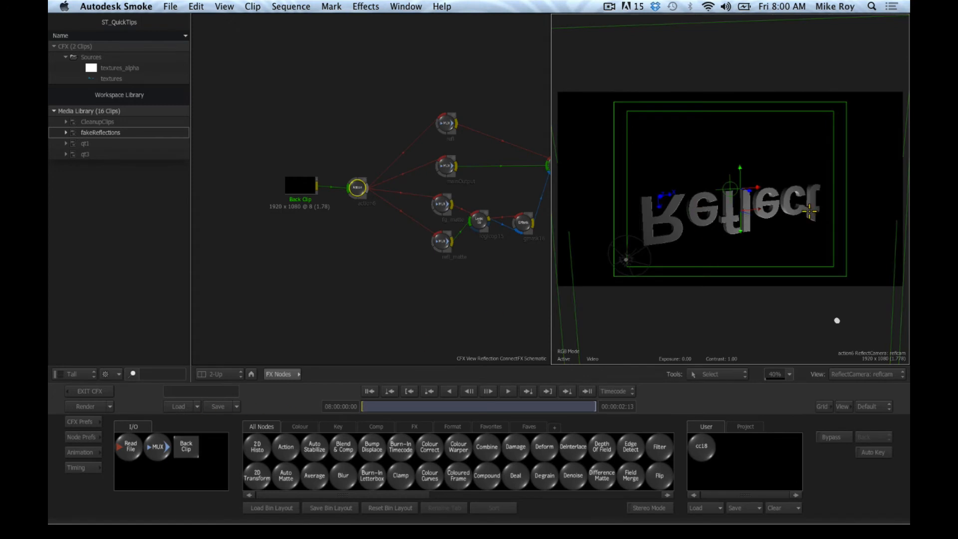
Return to the first frame and open the schematic of the action6 node, bringing both cameras into frame.
drag(402, 404, 319, 406)
click(433, 302)
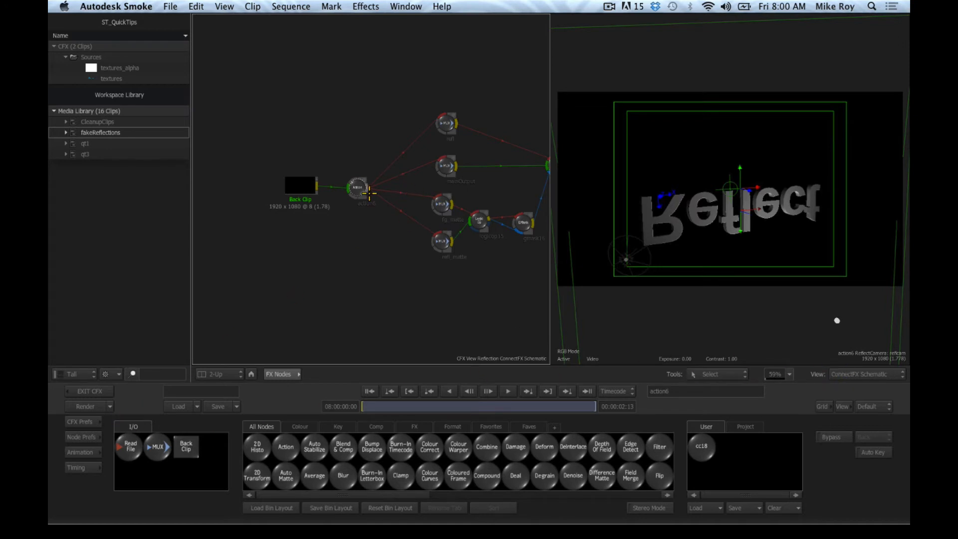
drag(364, 188, 362, 186)
double_click(357, 185)
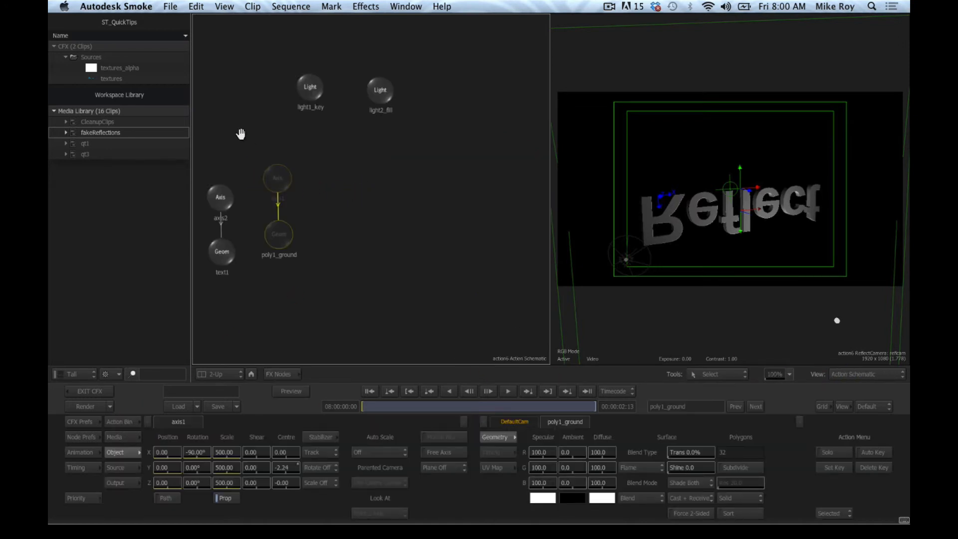
drag(242, 133, 364, 165)
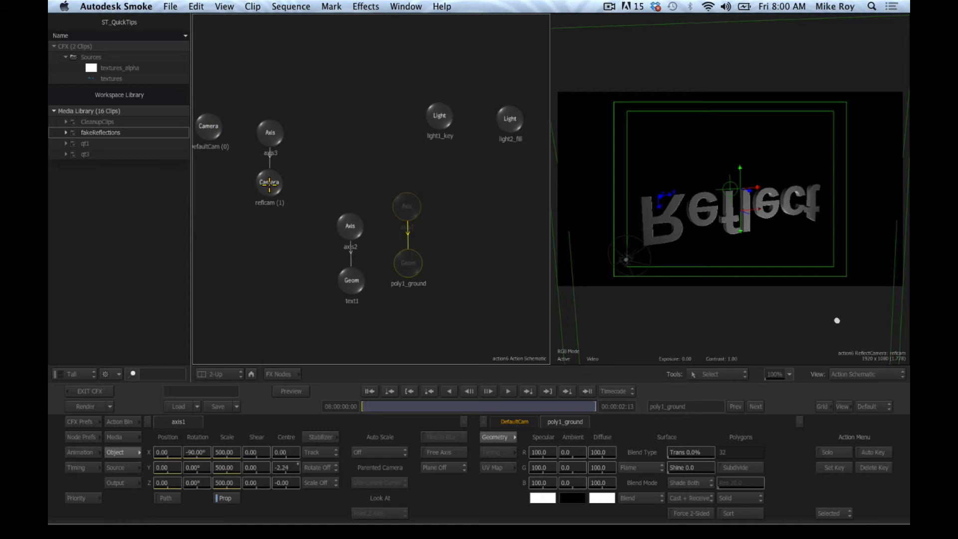
Scrub through the ReflectCamera animation beside the Action schematic and return to the first frame.
drag(372, 404, 553, 402)
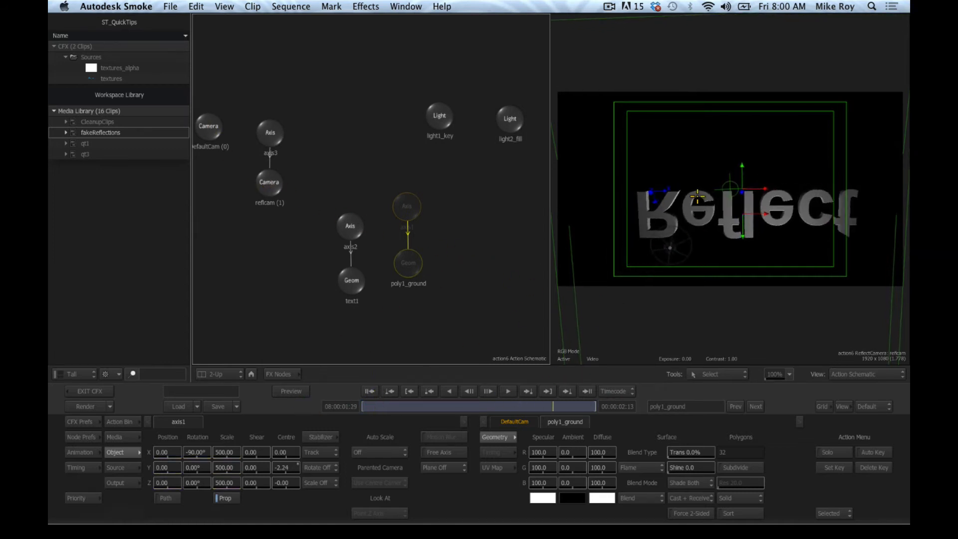
click(372, 402)
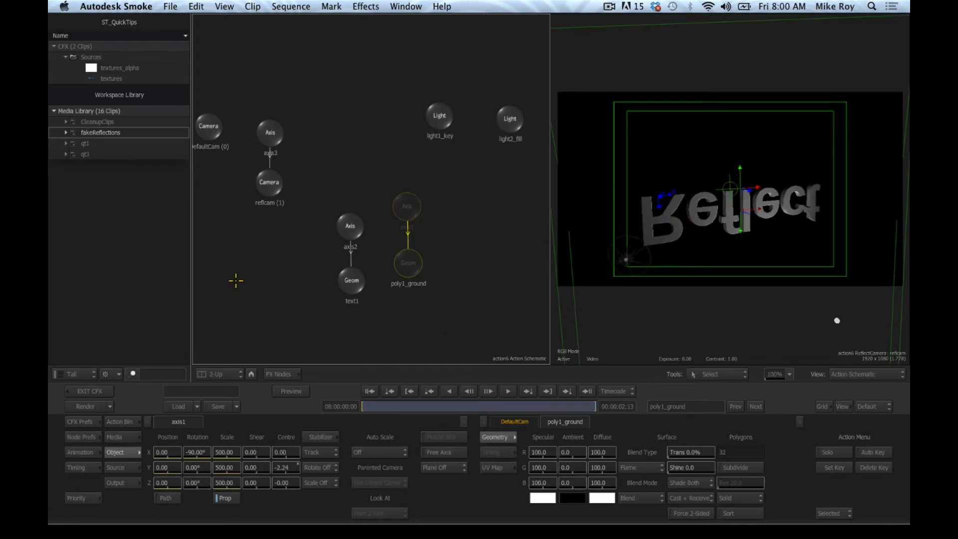
drag(279, 229, 299, 235)
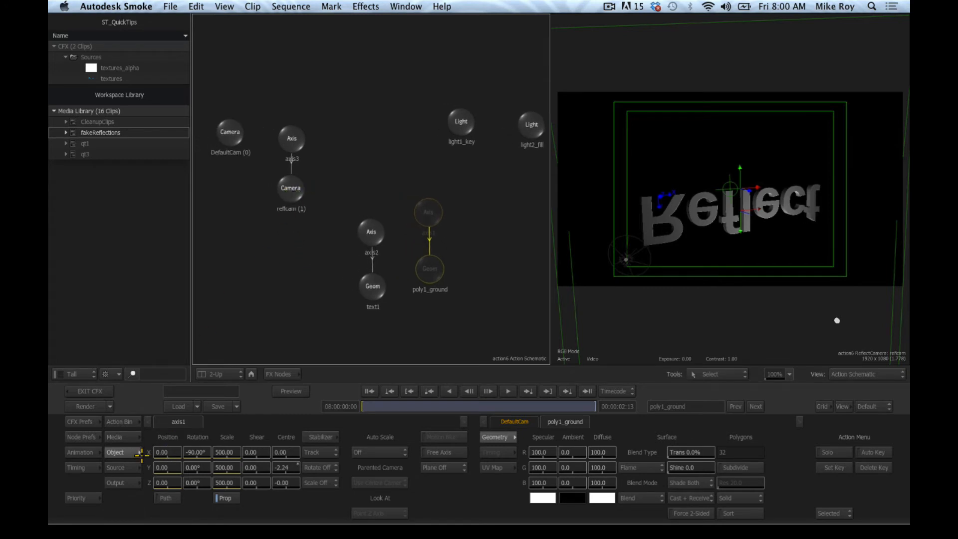
Open the Action output settings and compare the ReflectCamera and MainCam comp outputs in the enlarged view.
click(118, 482)
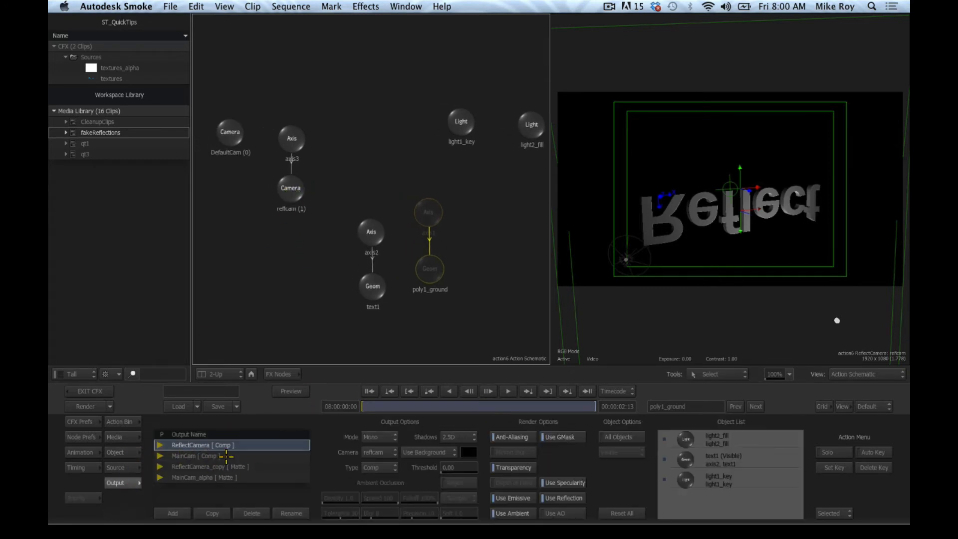
click(182, 454)
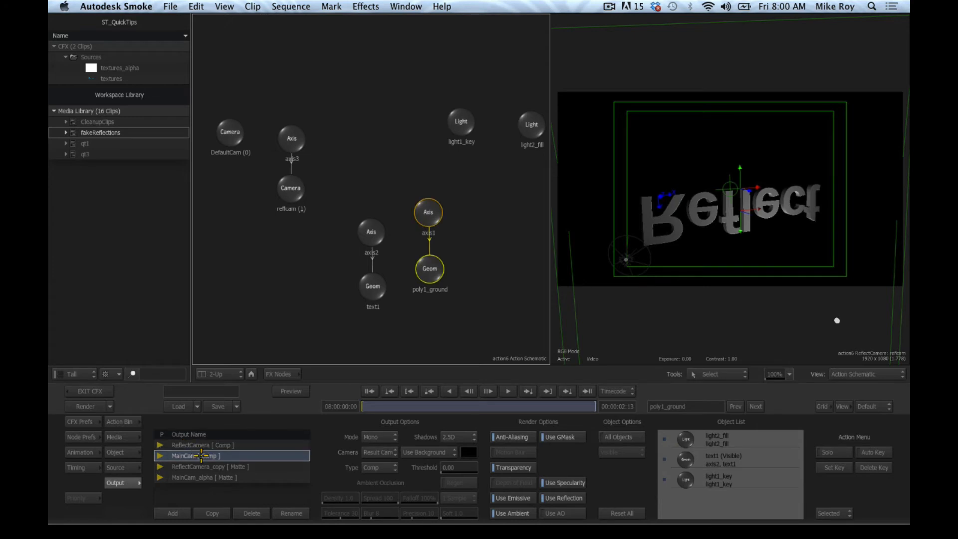
key(F4)
click(189, 448)
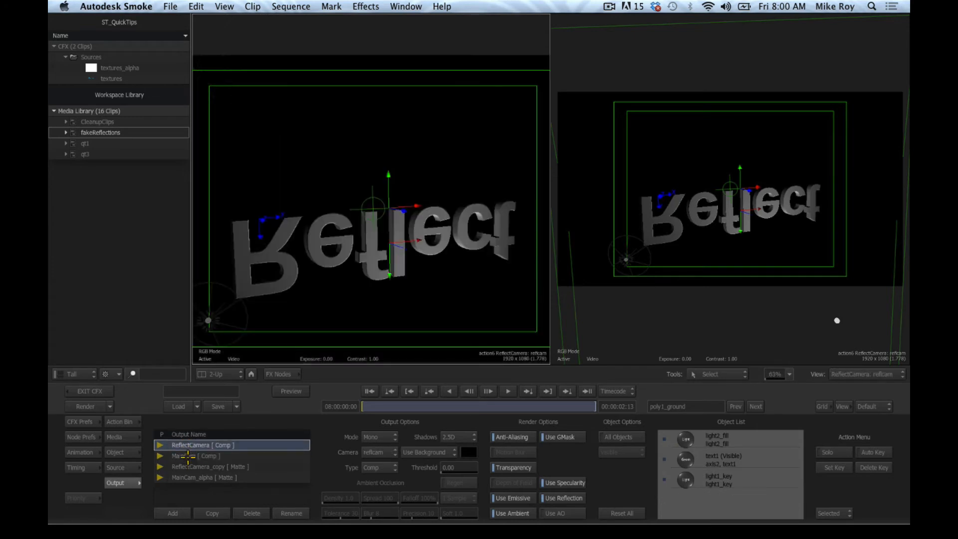
click(189, 456)
drag(289, 252, 300, 247)
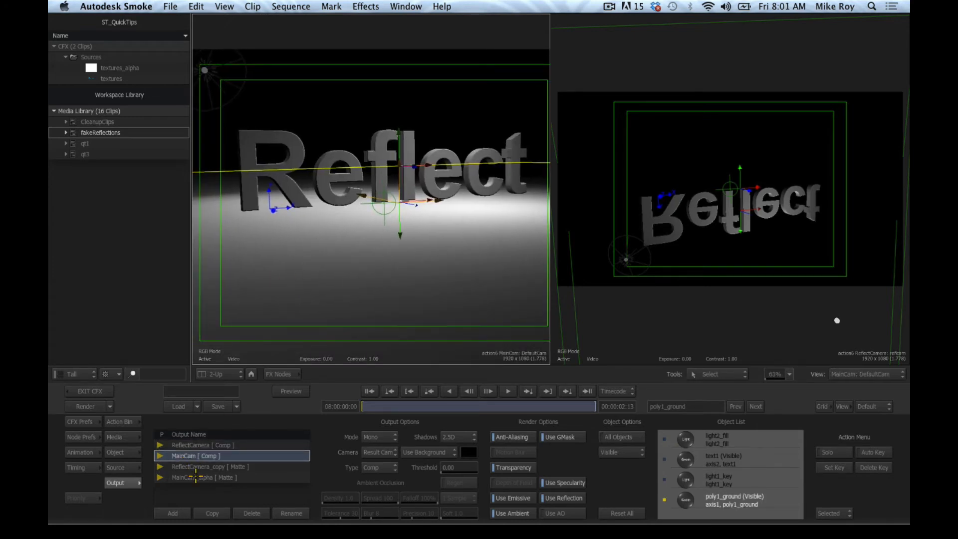
Show the ReflectCamera output once more and bring back the Action schematic.
click(185, 445)
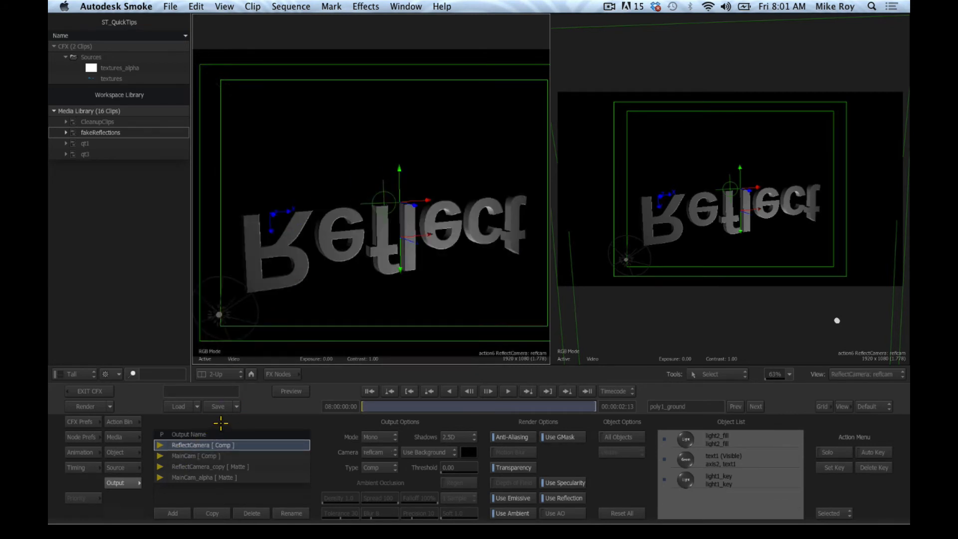
key(grave)
key(grave)
key(Escape)
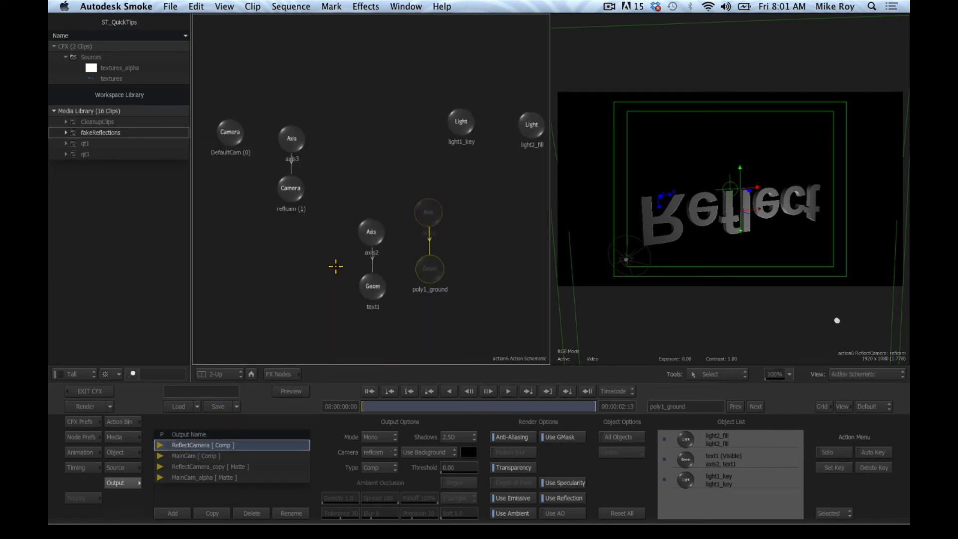
Use the Edit Output tool to cycle poly1_ground through Occlude Only and back to excluded in the ReflectCamera output.
mouse_move(406, 247)
mouse_down()
mouse_move(382, 217)
mouse_move(406, 234)
mouse_up()
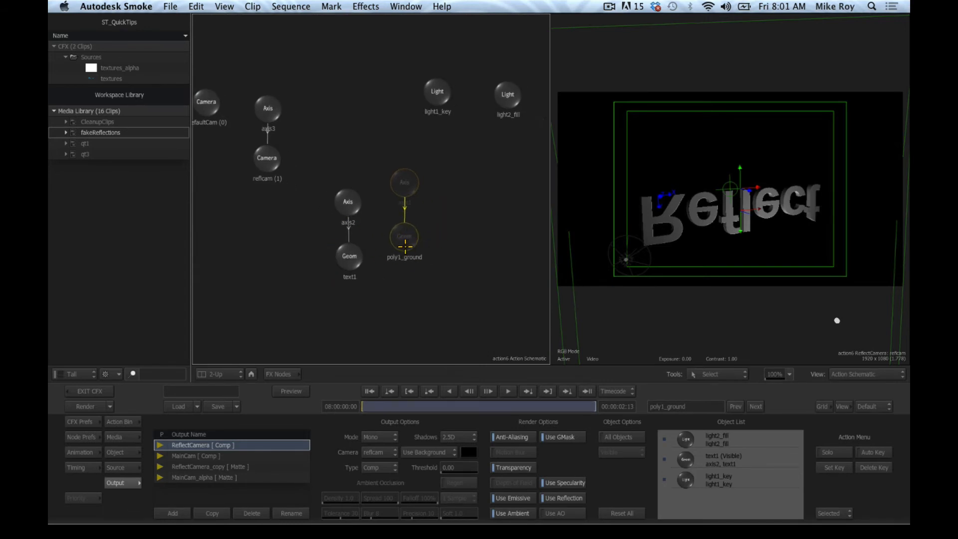
click(717, 374)
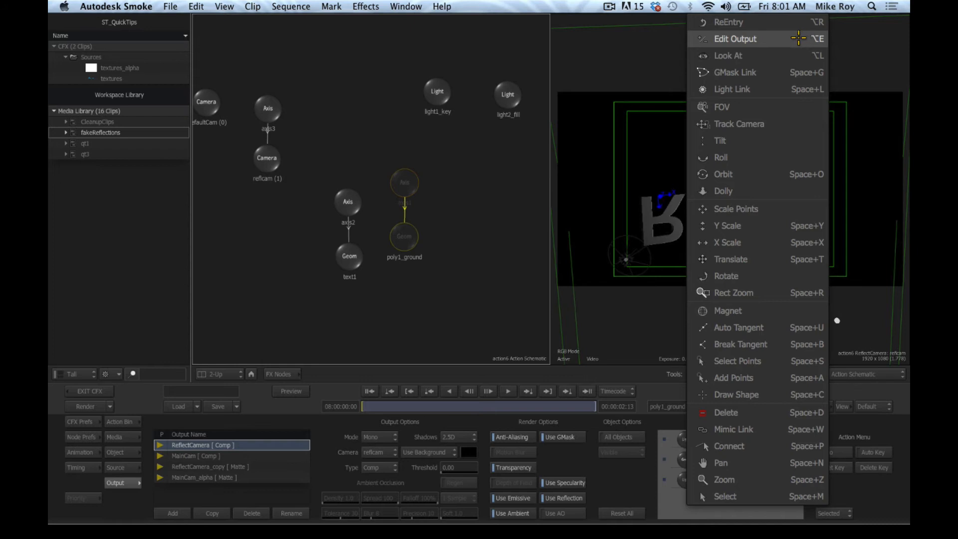
click(470, 238)
key(o)
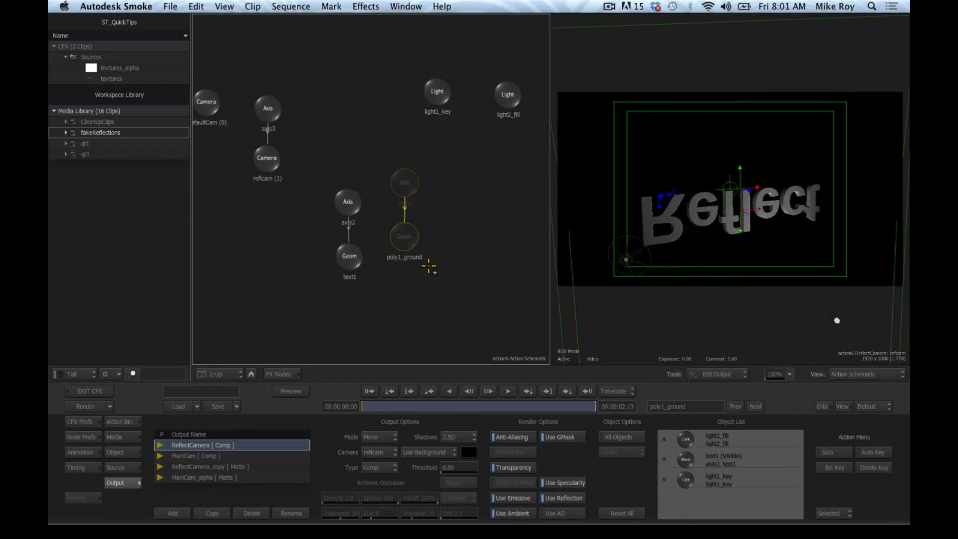
click(405, 236)
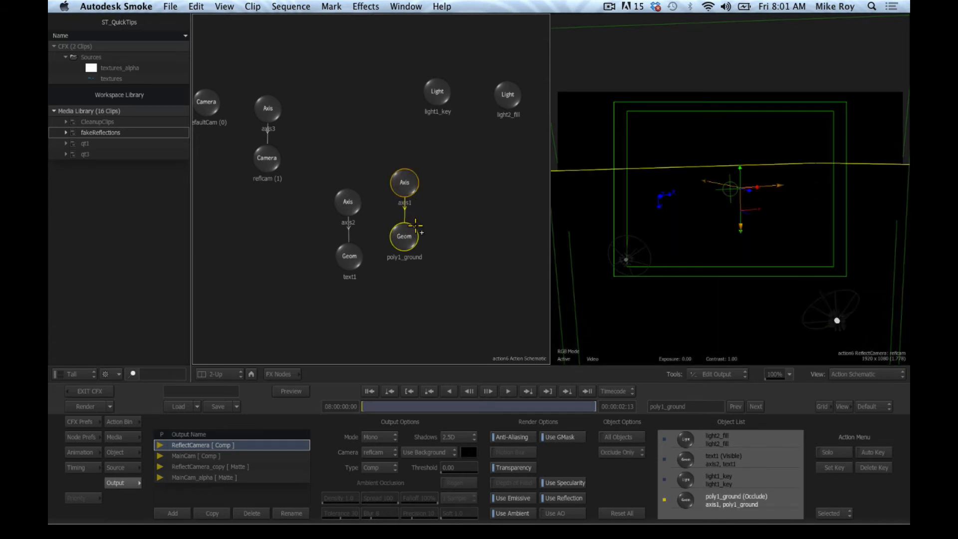
click(404, 238)
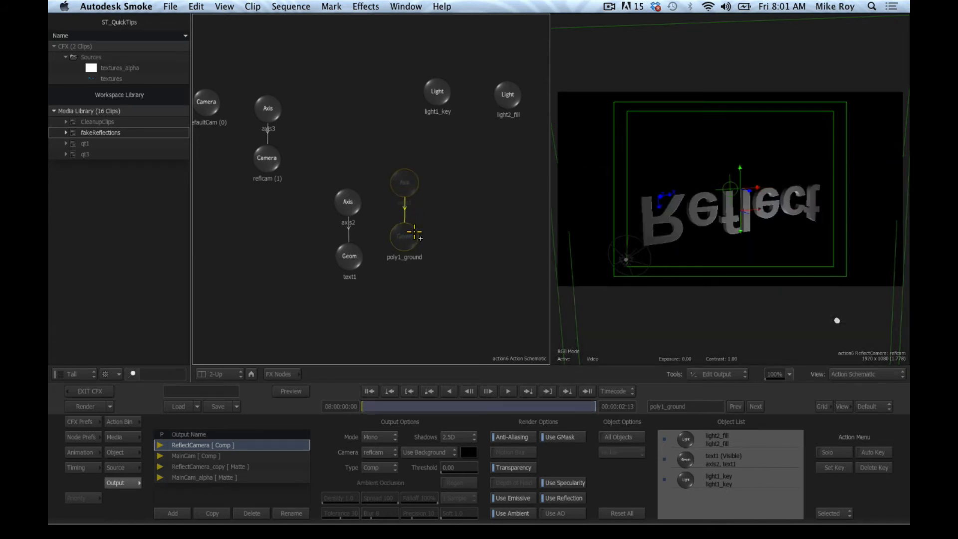
Compare how poly1_ground is included in the MainCam and ReflectCamera outputs, viewing both renders beside the schematic.
click(188, 456)
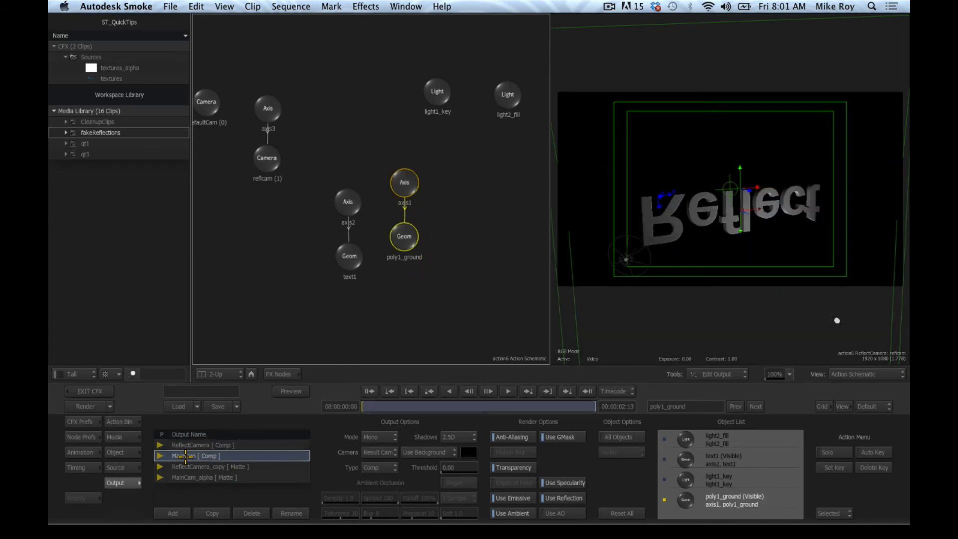
drag(318, 251, 372, 266)
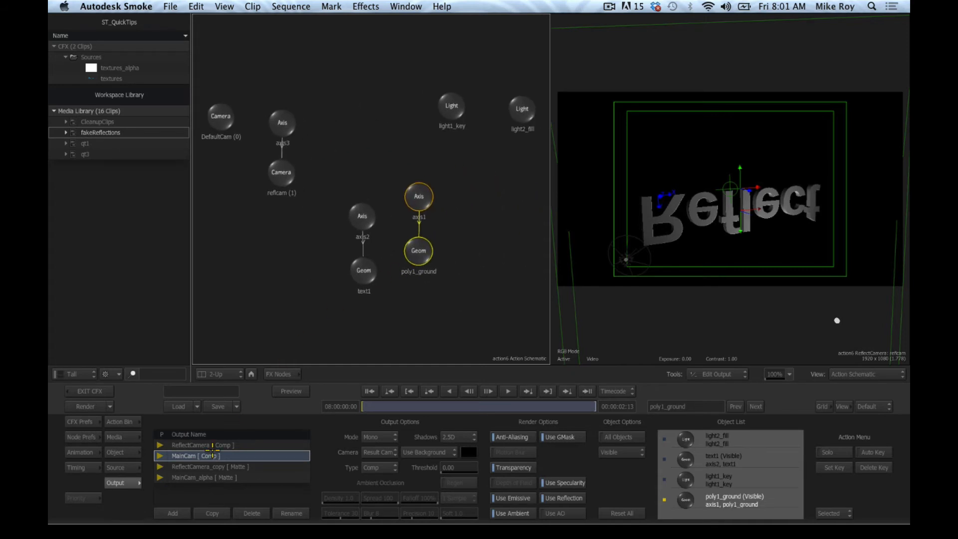
click(184, 445)
key(F4)
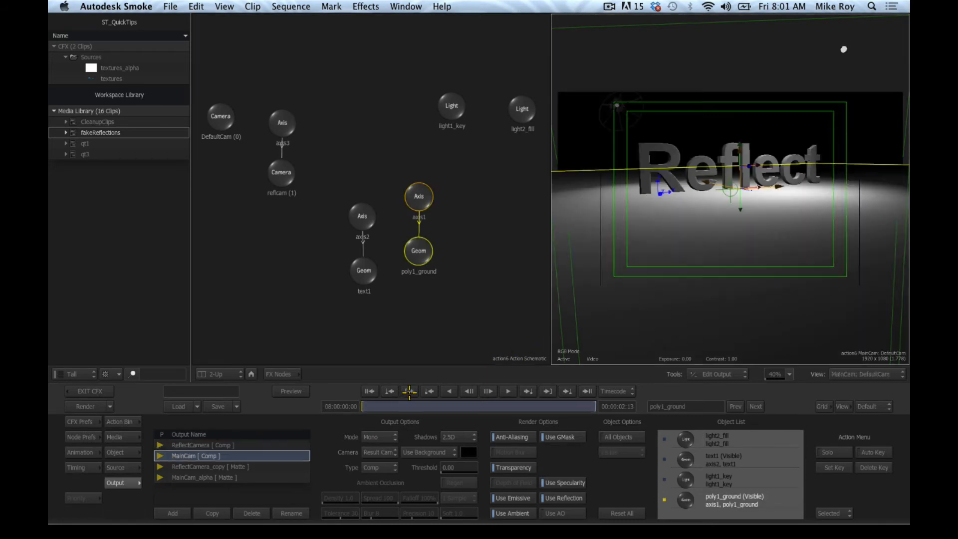
click(193, 445)
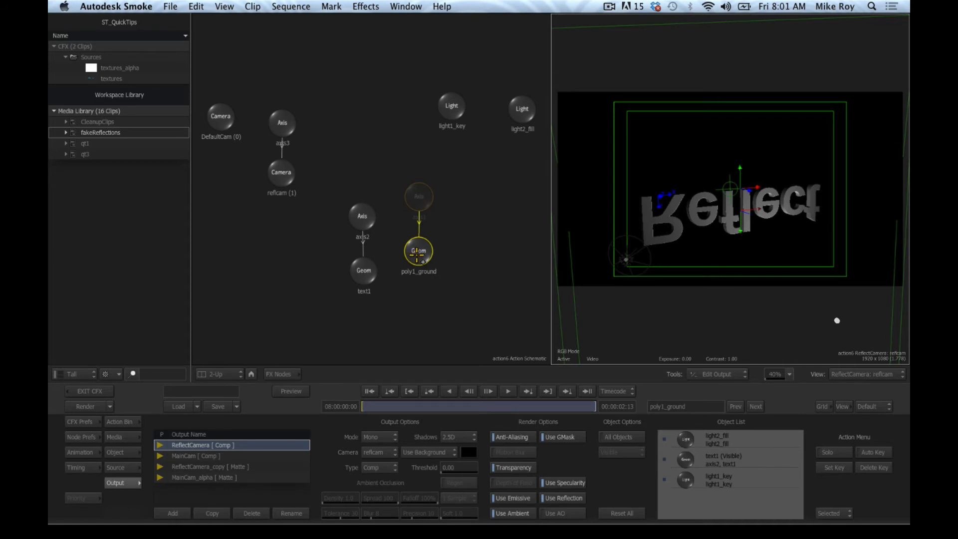
click(424, 322)
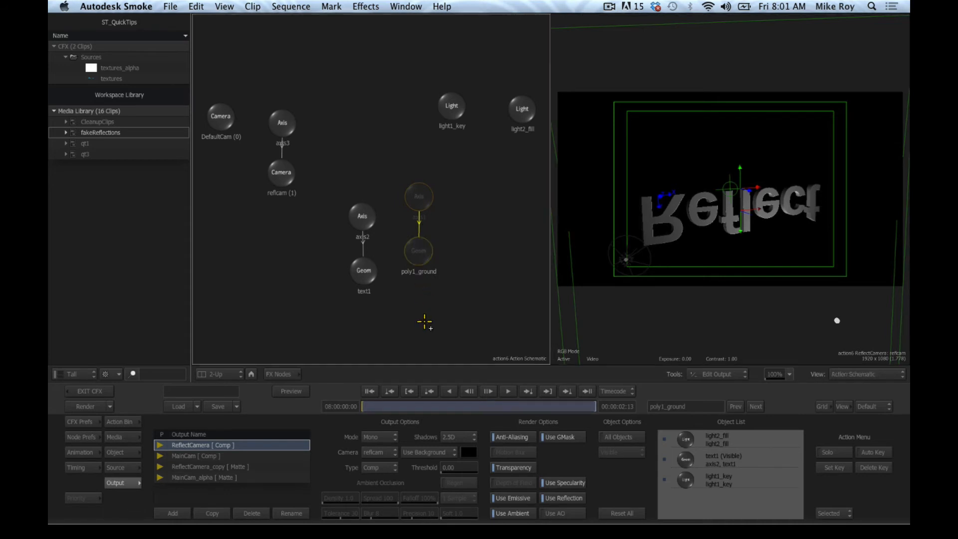
Compare the MainCam and ReflectCamera comps with the ReflectCamera_copy matte, ending with the matte in the viewer.
click(199, 455)
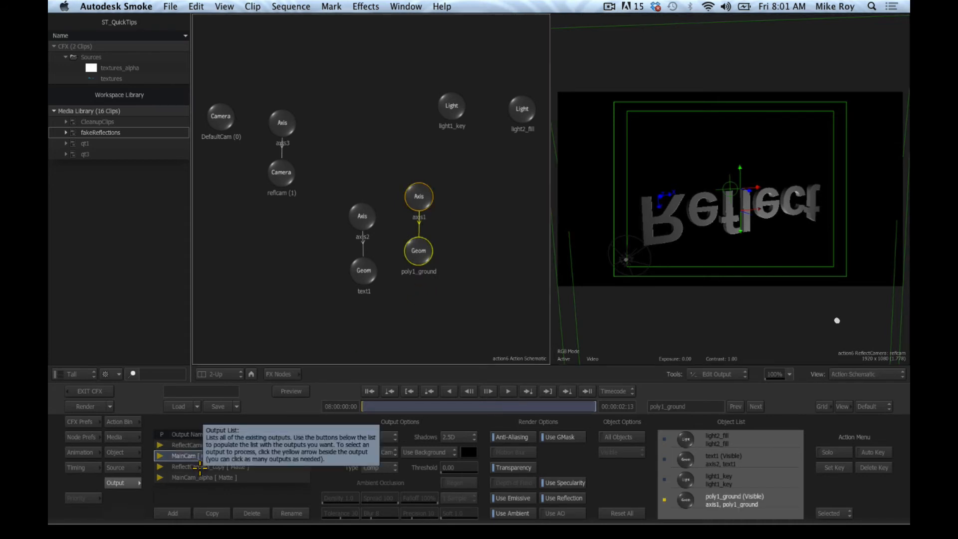
click(203, 467)
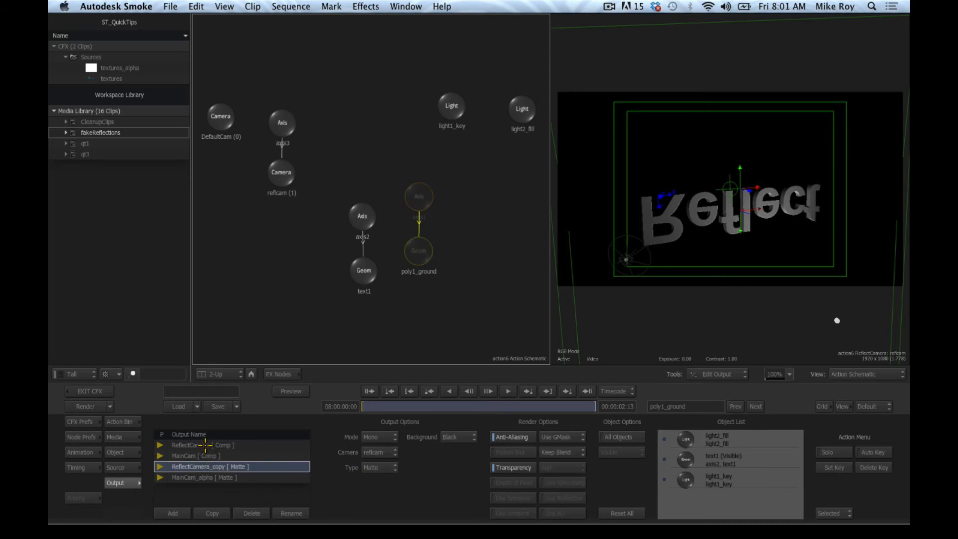
click(205, 445)
click(206, 466)
click(196, 446)
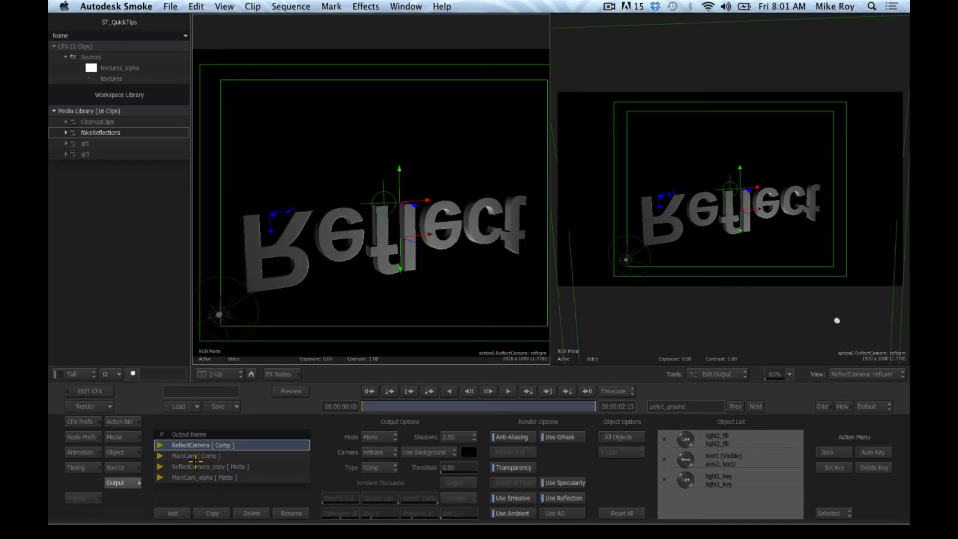
click(195, 466)
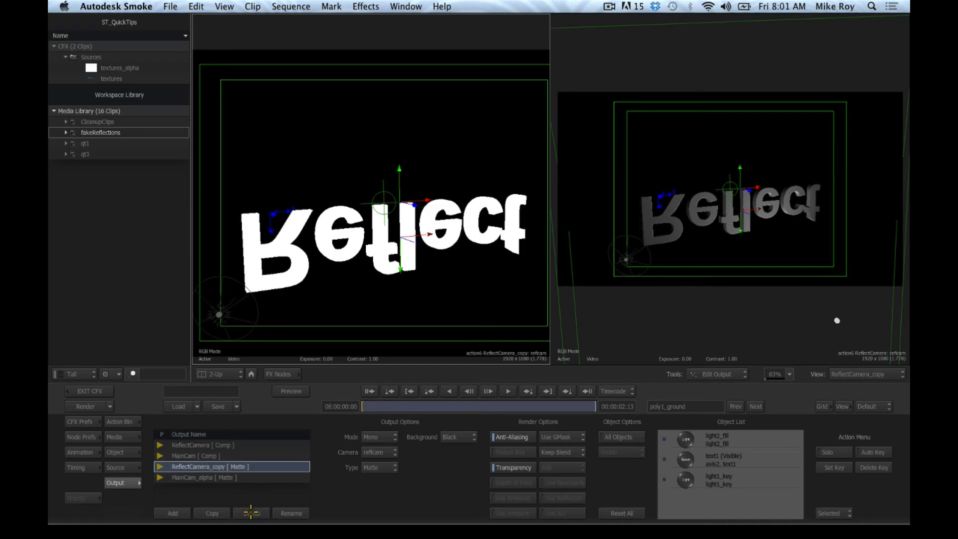
Check the output types available for ReflectCamera_copy, view the MainCam_alpha matte, and return to the Action schematic.
click(381, 468)
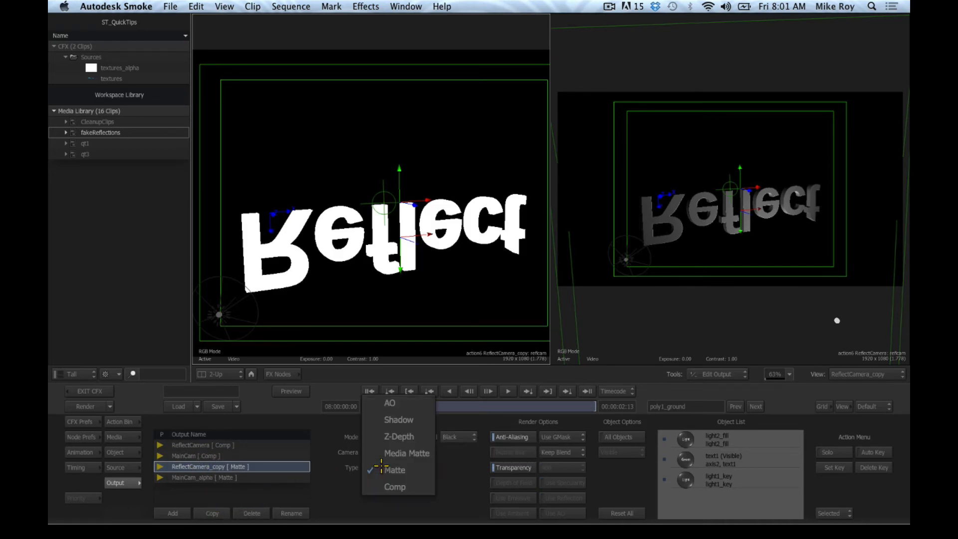
click(322, 448)
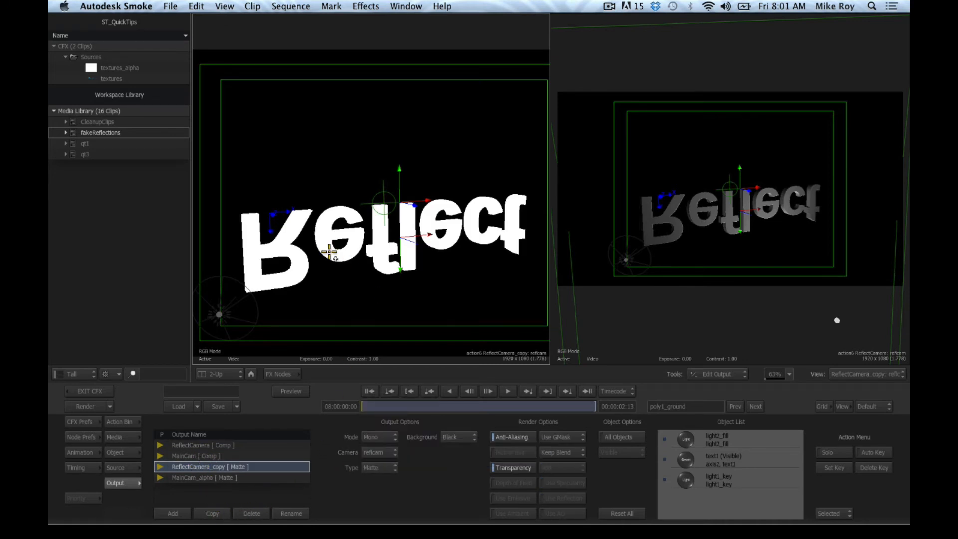
click(193, 478)
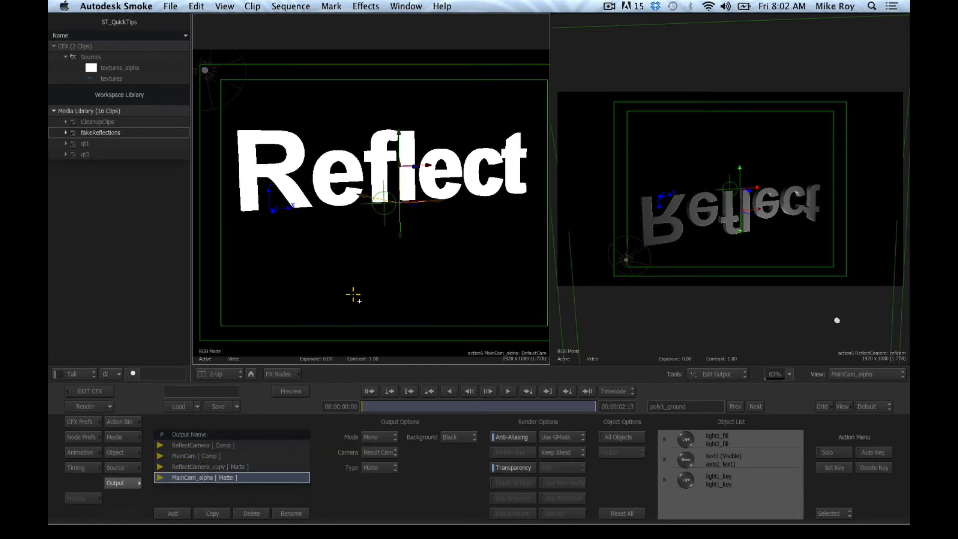
key(Escape)
key(Escape)
key(Escape)
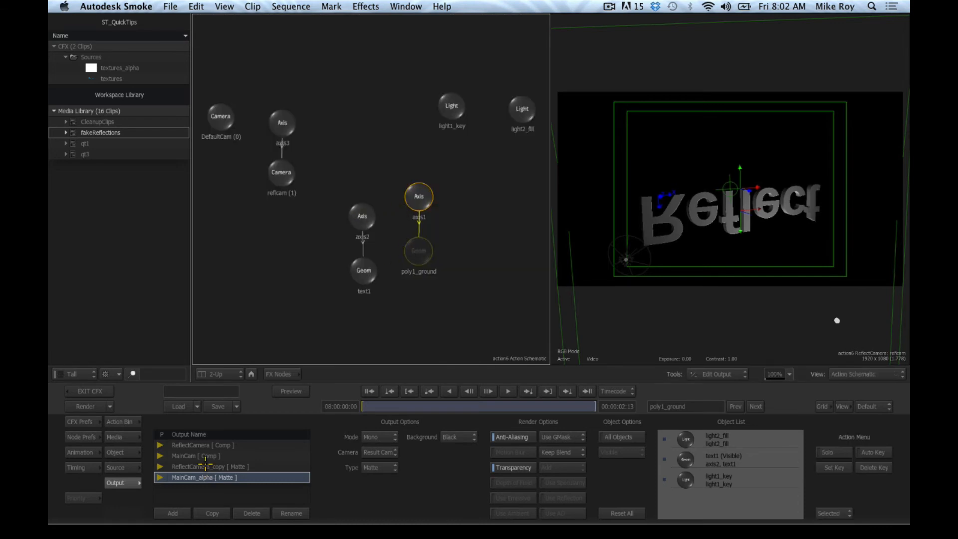
Review the objects included in all four Action outputs against the schematic, finishing on ReflectCamera.
click(196, 445)
click(196, 456)
click(193, 467)
click(194, 478)
click(199, 467)
click(201, 456)
click(202, 445)
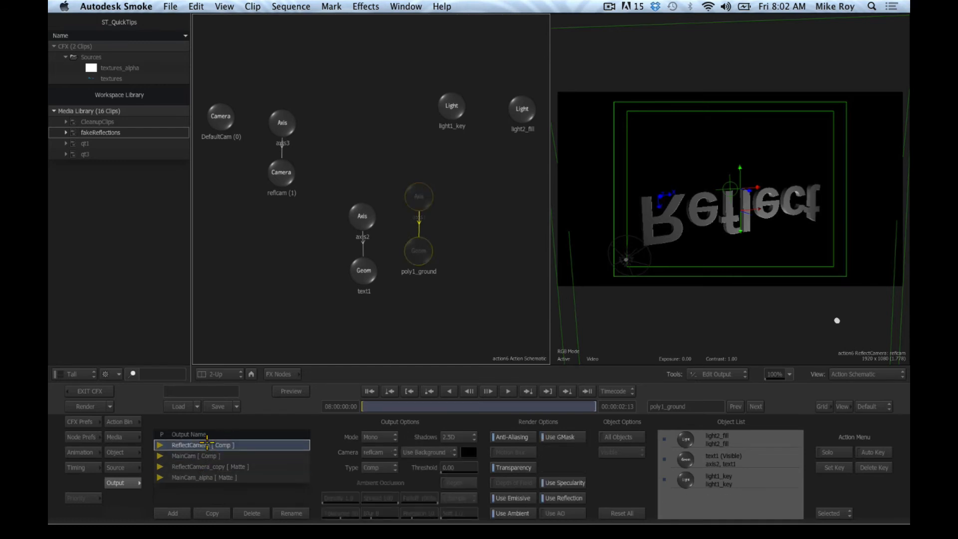
View the MainCam_alpha, ReflectCamera_copy and ReflectCamera renders in turn, and return to the ConnectFX schematic.
key(Escape)
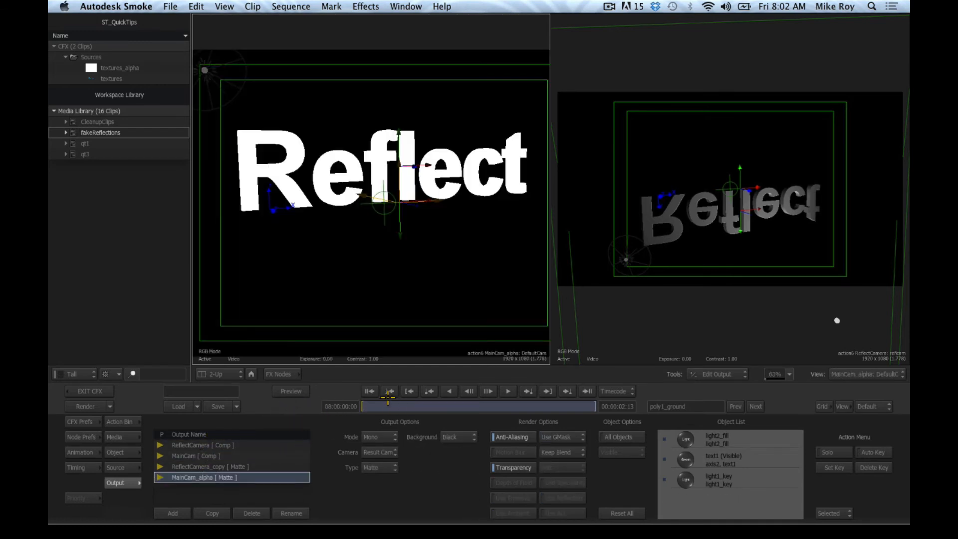
click(200, 467)
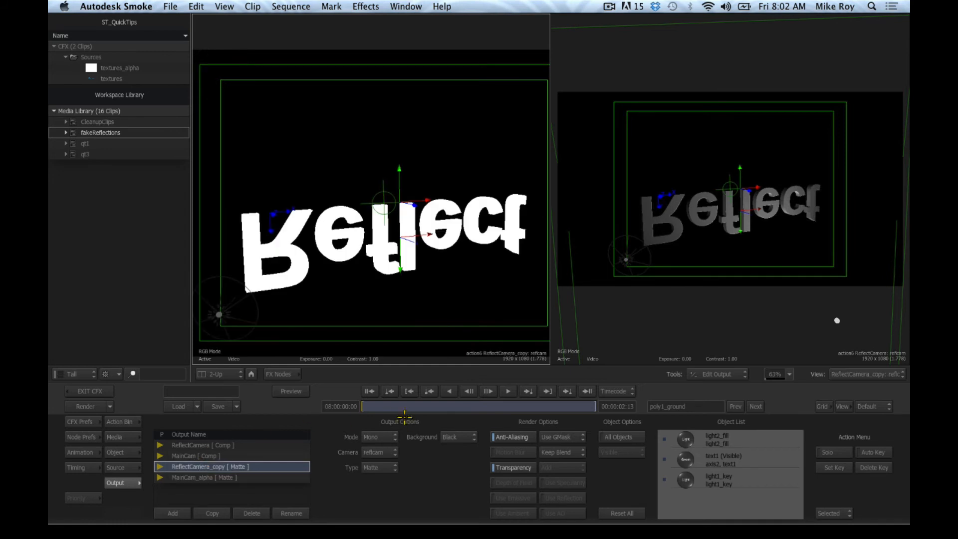
click(202, 445)
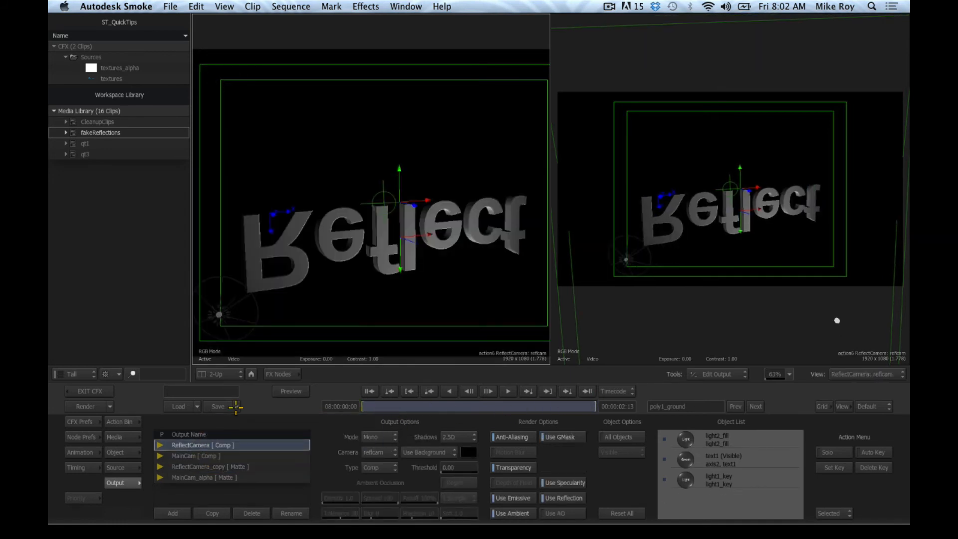
click(284, 374)
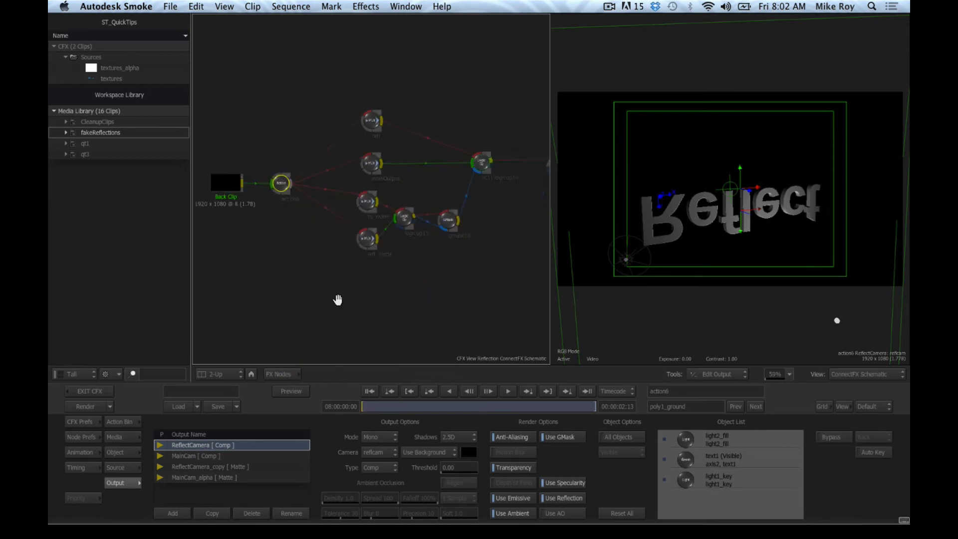
Enlarge the ConnectFX schematic and compare the refl and mainOutput MUX results, finishing on refl.
drag(776, 373, 792, 375)
drag(396, 216, 522, 225)
drag(245, 196, 236, 199)
drag(380, 104, 368, 115)
drag(377, 168, 364, 168)
drag(367, 115, 363, 119)
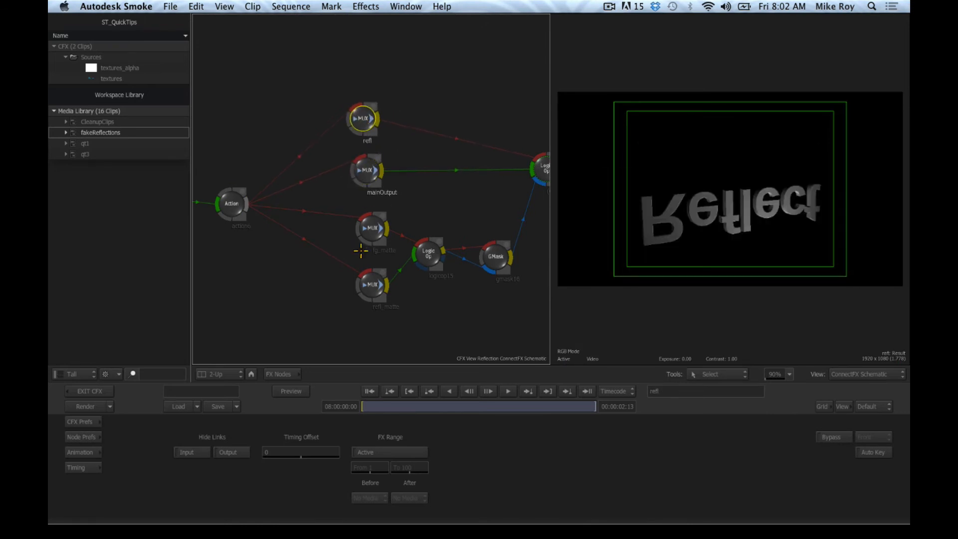
drag(376, 221, 369, 221)
click(368, 165)
drag(365, 129, 374, 96)
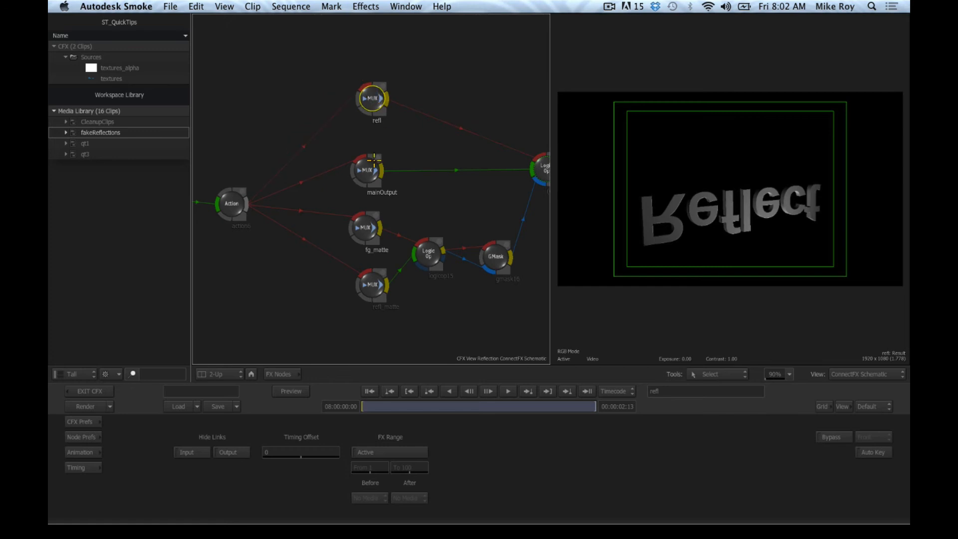
View the mainOutput, fg_matte, refl_matte and logicop15 results, and go back through the MUX nodes to refl.
mouse_move(373, 160)
mouse_down()
mouse_move(384, 174)
mouse_move(365, 170)
mouse_up()
mouse_move(365, 227)
mouse_down()
mouse_move(298, 249)
mouse_move(382, 235)
mouse_move(370, 228)
mouse_up()
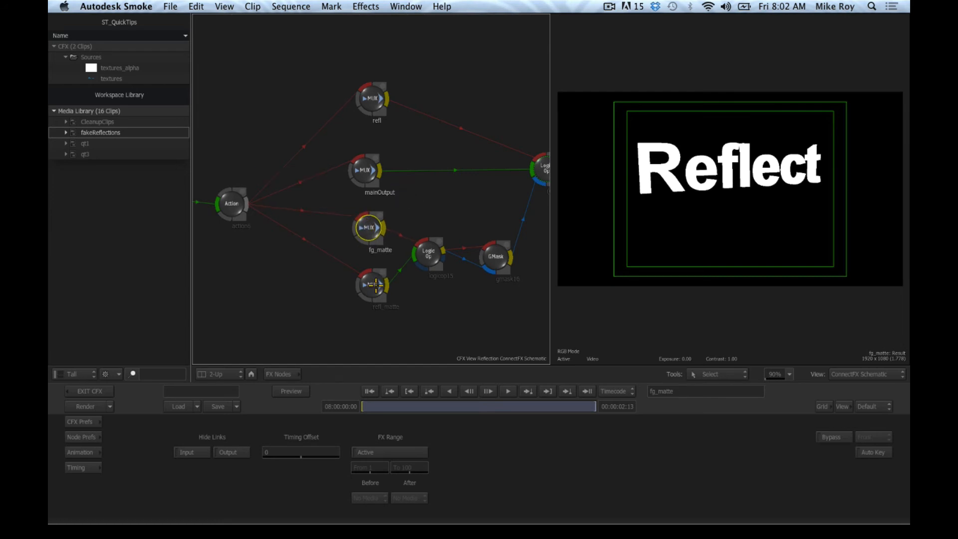
mouse_move(375, 286)
mouse_down()
mouse_move(305, 259)
mouse_move(339, 280)
mouse_move(373, 277)
mouse_up()
drag(424, 257, 427, 260)
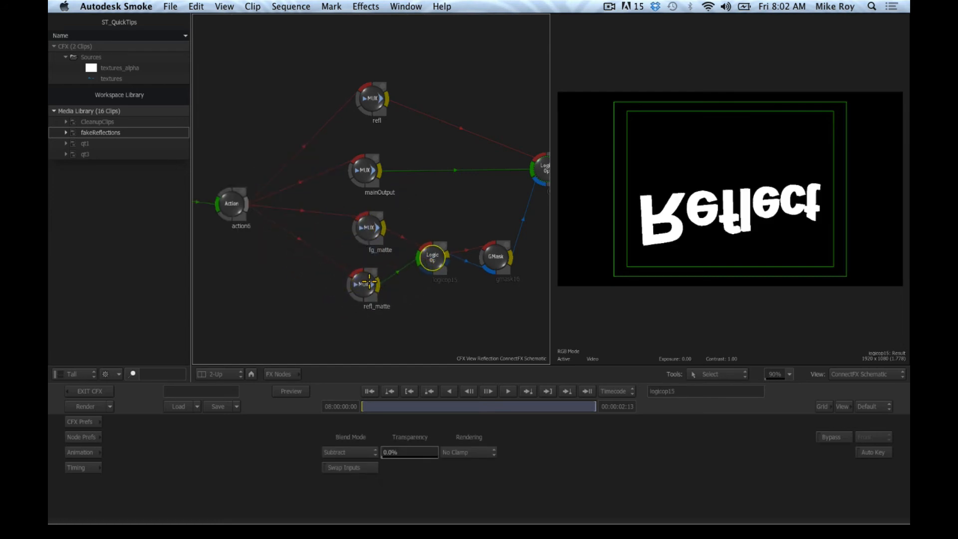
drag(368, 282, 371, 286)
drag(371, 229, 366, 229)
drag(376, 176, 371, 172)
drag(372, 100, 365, 101)
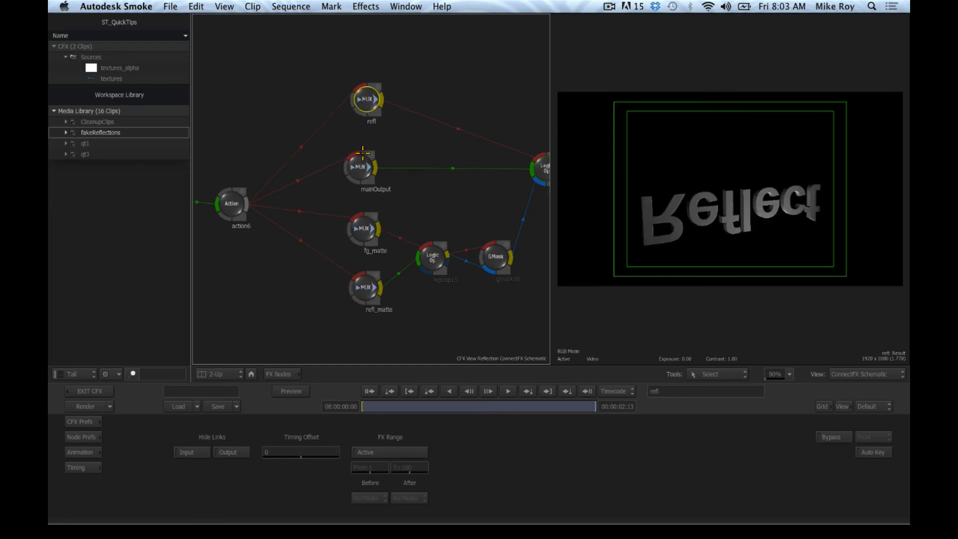
Trace the four outputs of the action6 node through the refl, mainOutput, fg_matte and refl_matte MUX nodes.
click(359, 166)
click(365, 102)
click(228, 207)
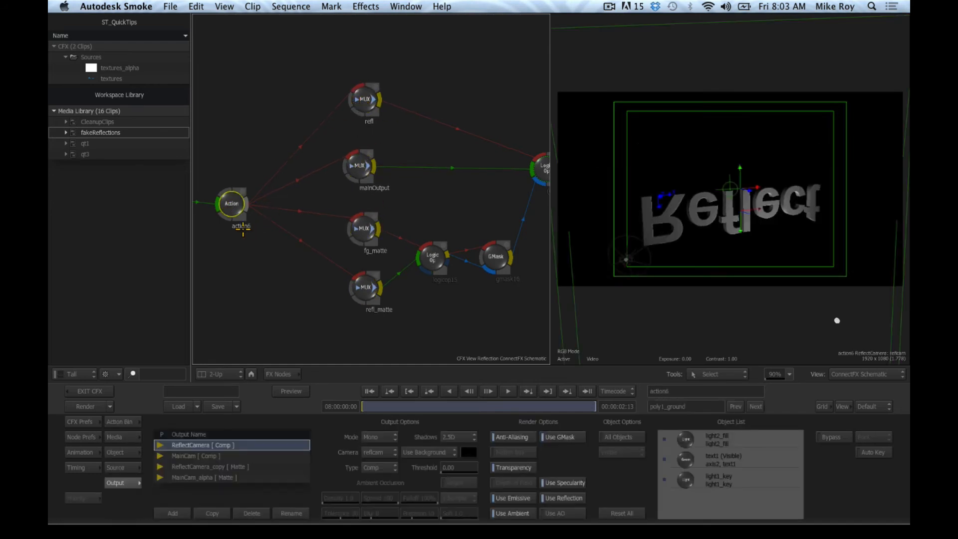
drag(236, 204, 234, 198)
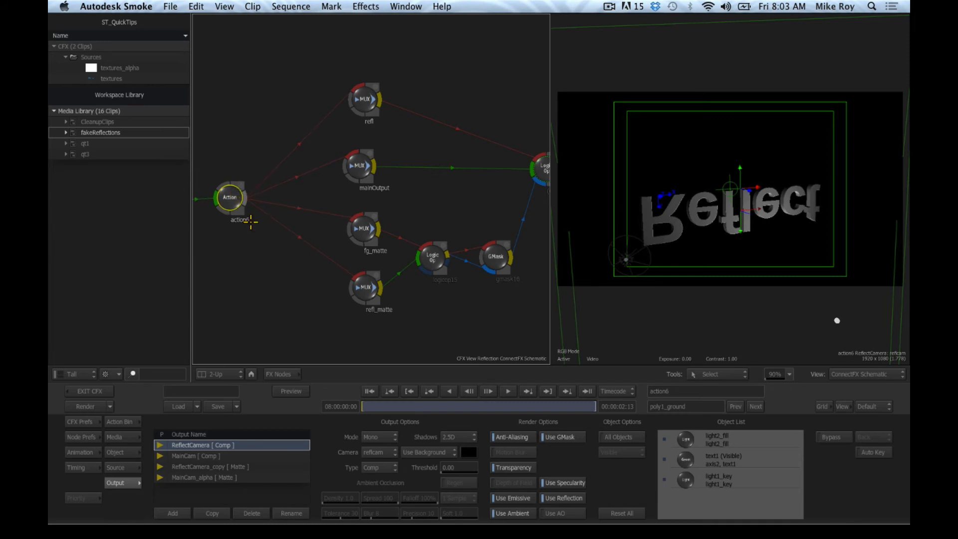
drag(364, 102, 361, 101)
drag(363, 170, 363, 164)
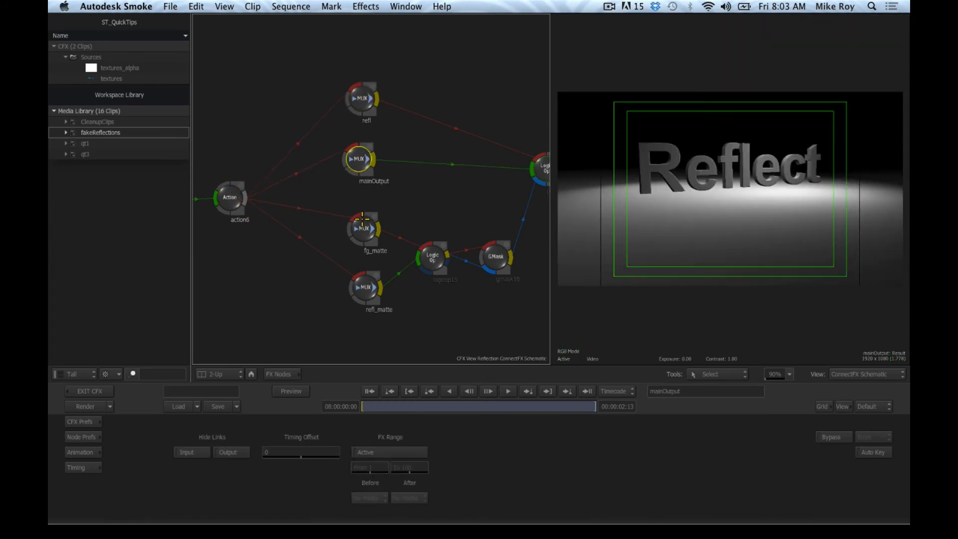
drag(365, 232, 361, 228)
click(364, 296)
Follow the schematic from the back clip toward the final Logic Op and compare its refl and mainOutput inputs.
drag(257, 190, 381, 198)
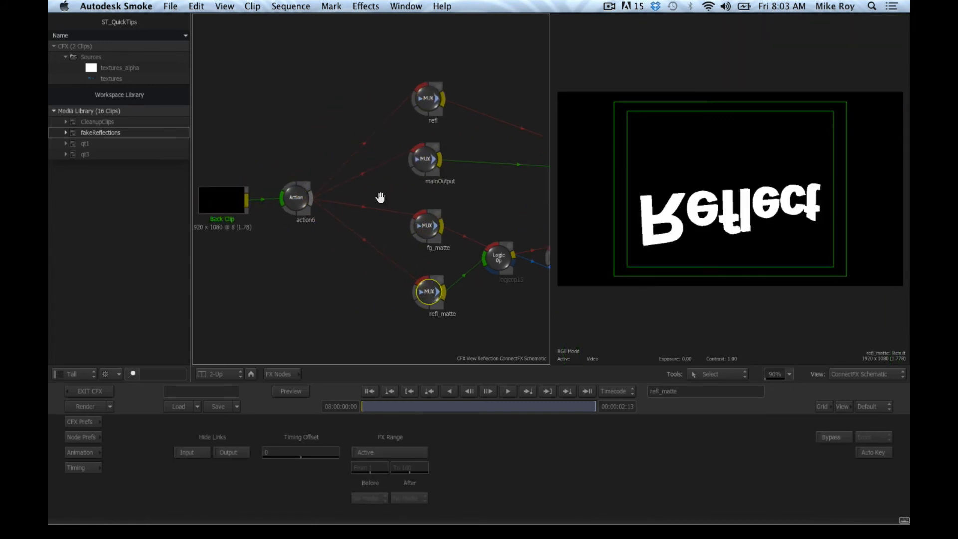
click(359, 198)
drag(417, 238, 325, 249)
drag(387, 194, 313, 162)
click(320, 85)
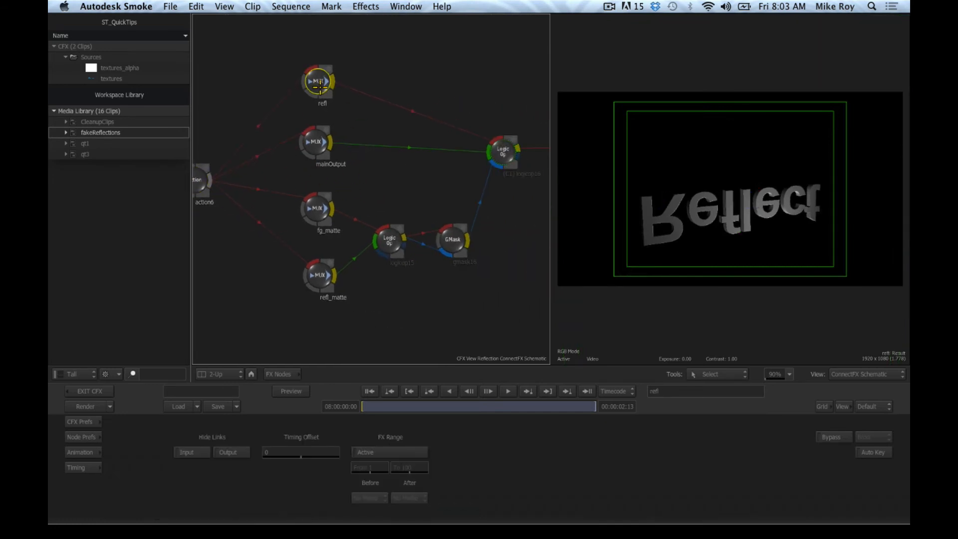
drag(328, 79, 333, 77)
drag(313, 134, 320, 133)
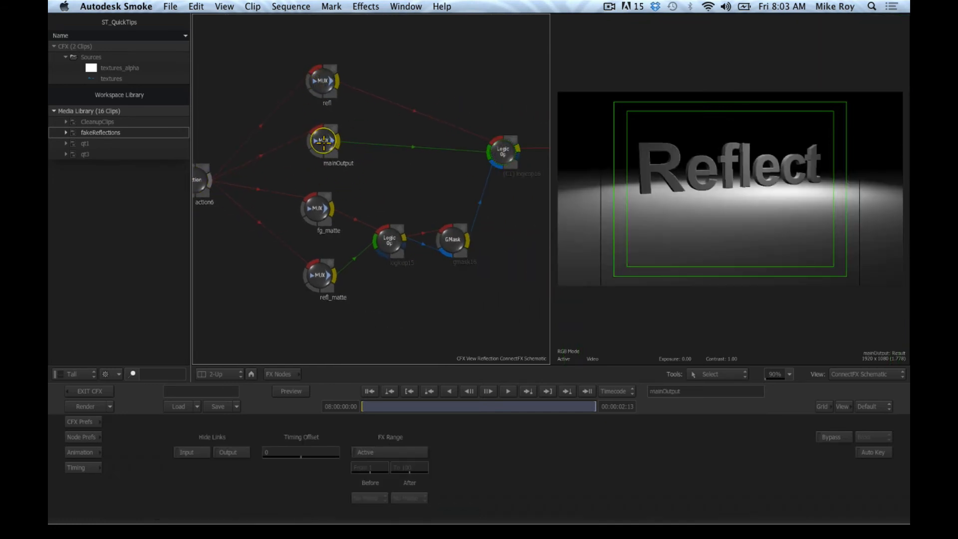
click(327, 83)
View the final logicop16 blend and set its Transparency to 0%.
click(498, 151)
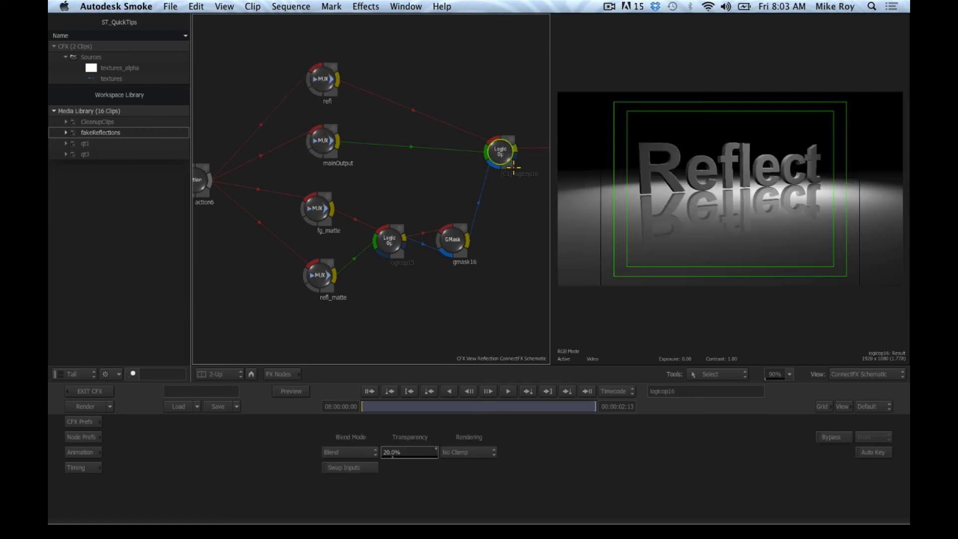
drag(502, 156, 501, 153)
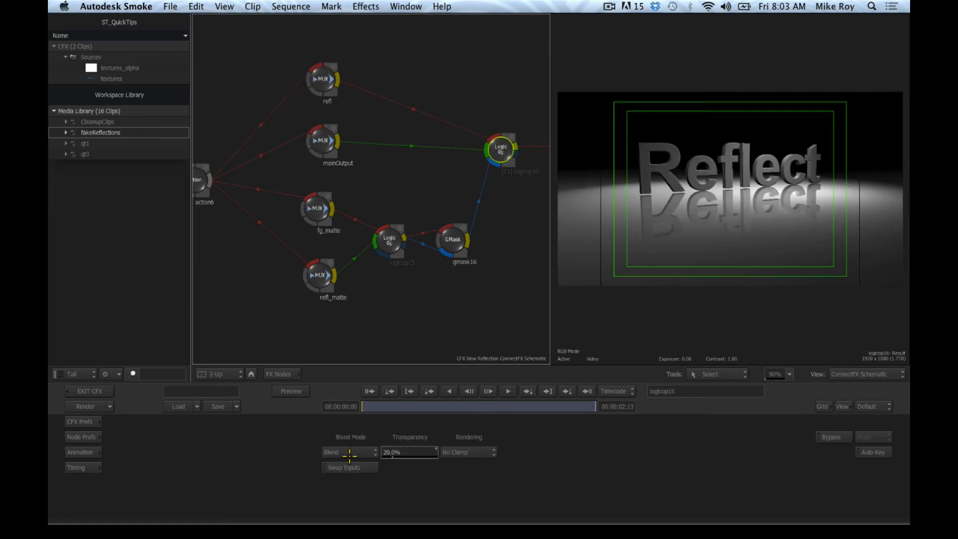
drag(410, 453, 352, 452)
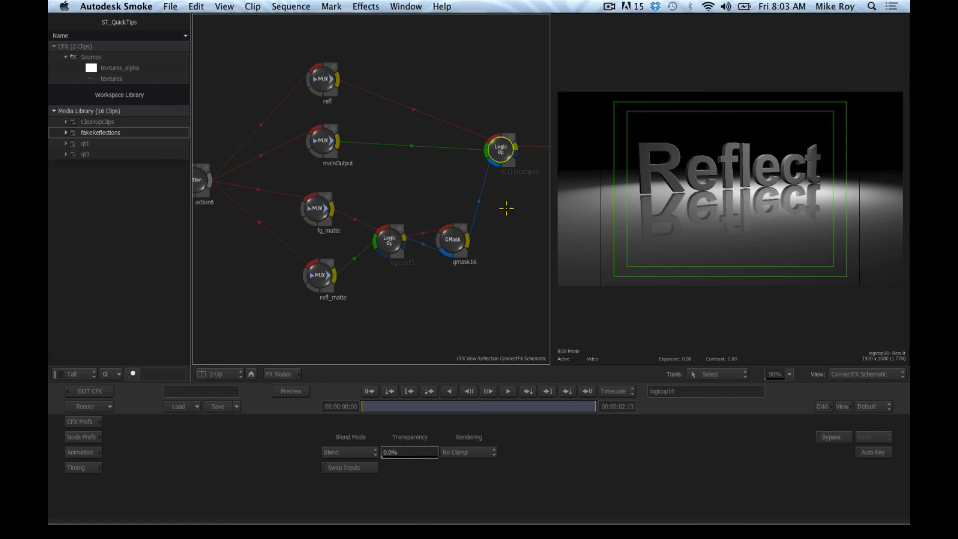
Trace the matte branch back from gmask16 through logicop15 to the fg_matte and refl_matte inputs.
click(456, 241)
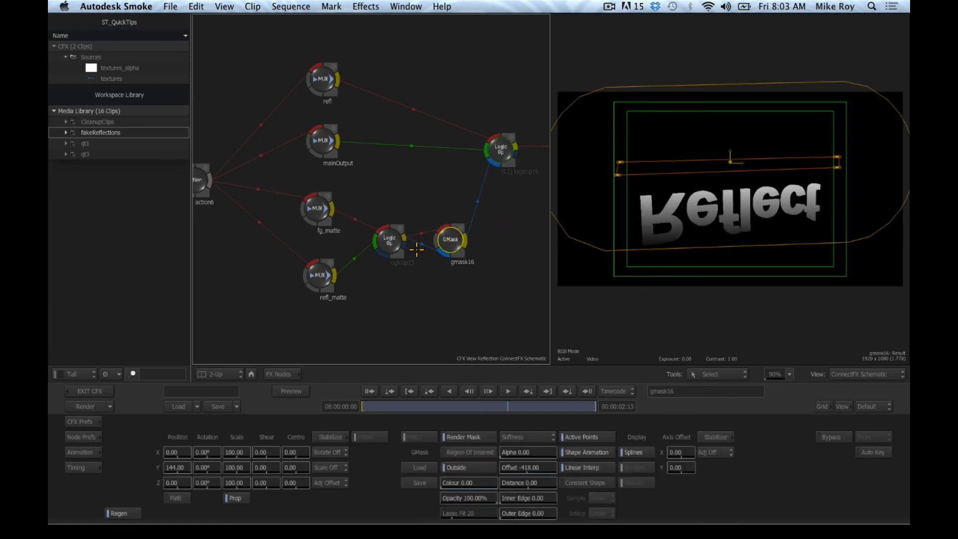
click(391, 245)
drag(319, 208, 322, 206)
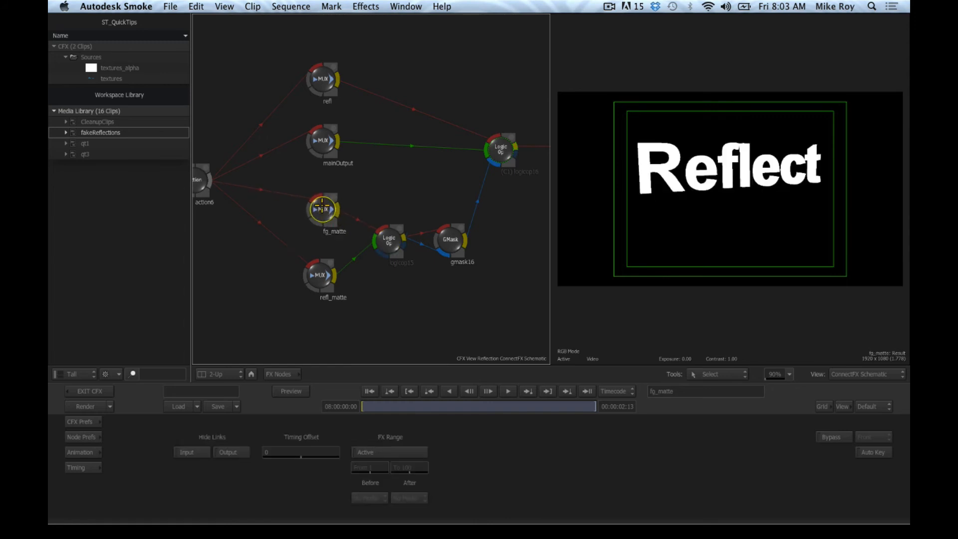
drag(334, 279, 334, 281)
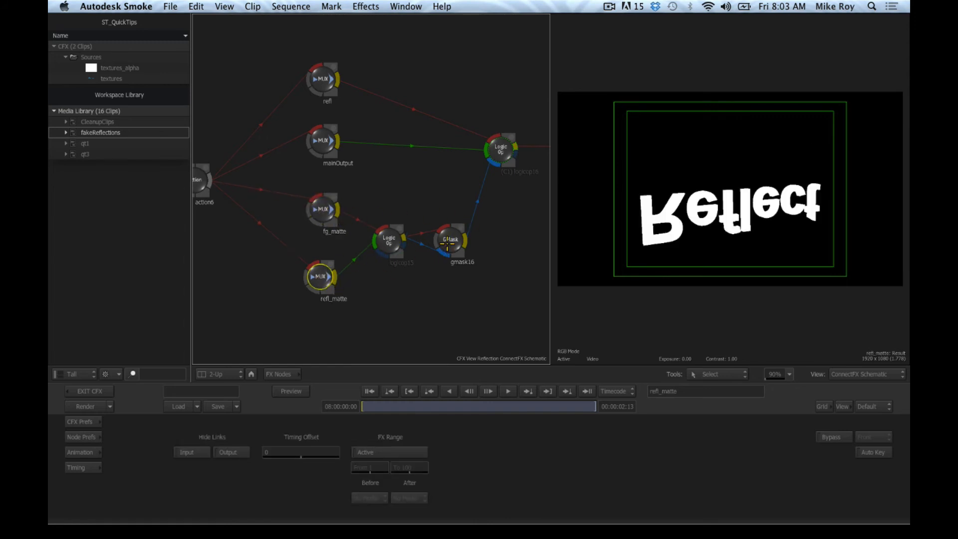
Check the gmask16 result and set the Transparency of the logicop16 blend to 53%.
drag(447, 243, 448, 242)
drag(505, 149, 499, 150)
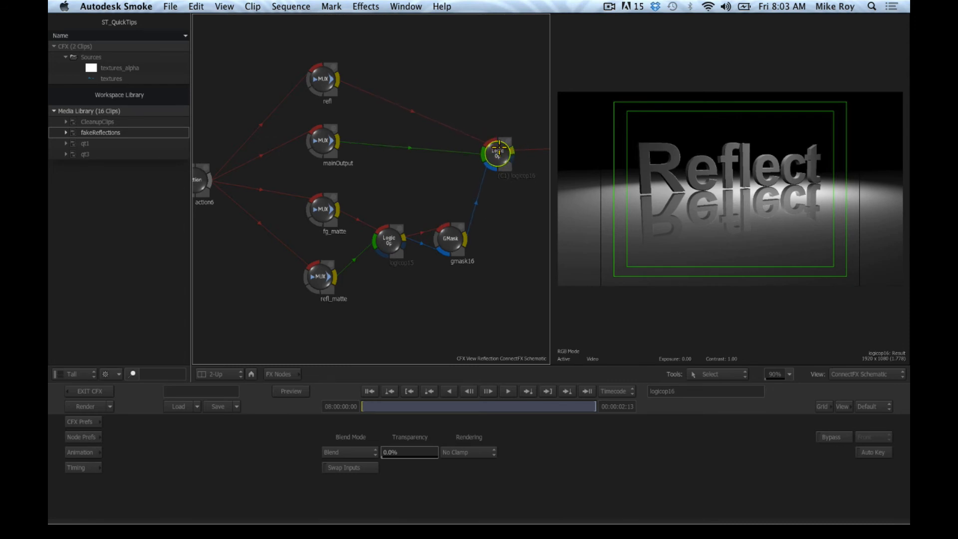
mouse_move(394, 458)
mouse_down()
mouse_move(422, 456)
mouse_move(412, 457)
mouse_up()
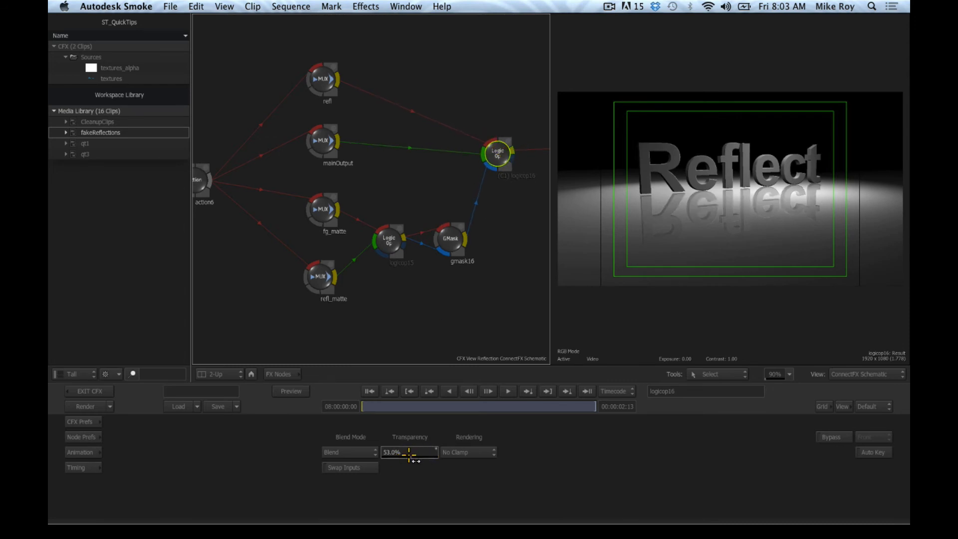
Compare the refl_matte and fg_matte inputs with the subtracted matte of logicop15, finishing on fg_matte.
drag(317, 284, 321, 278)
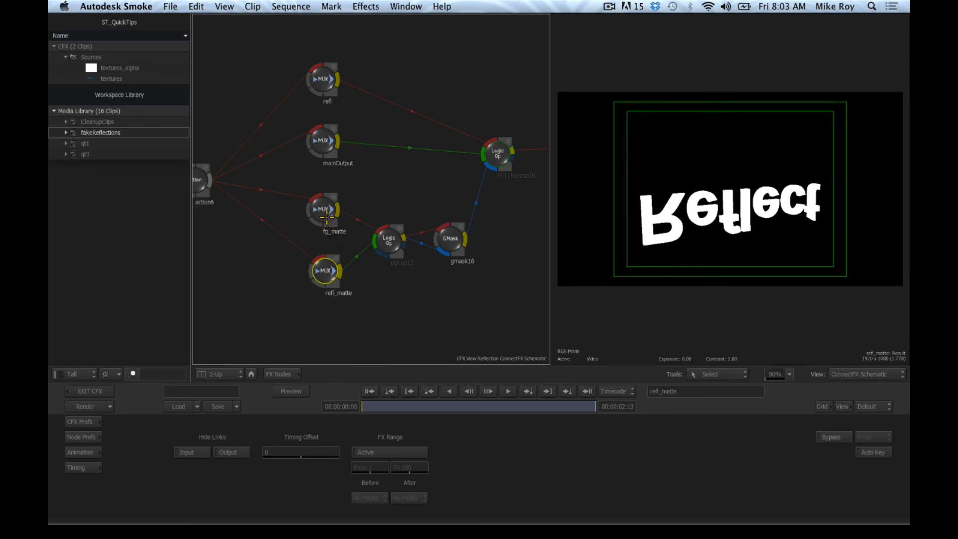
click(326, 219)
click(320, 273)
click(387, 240)
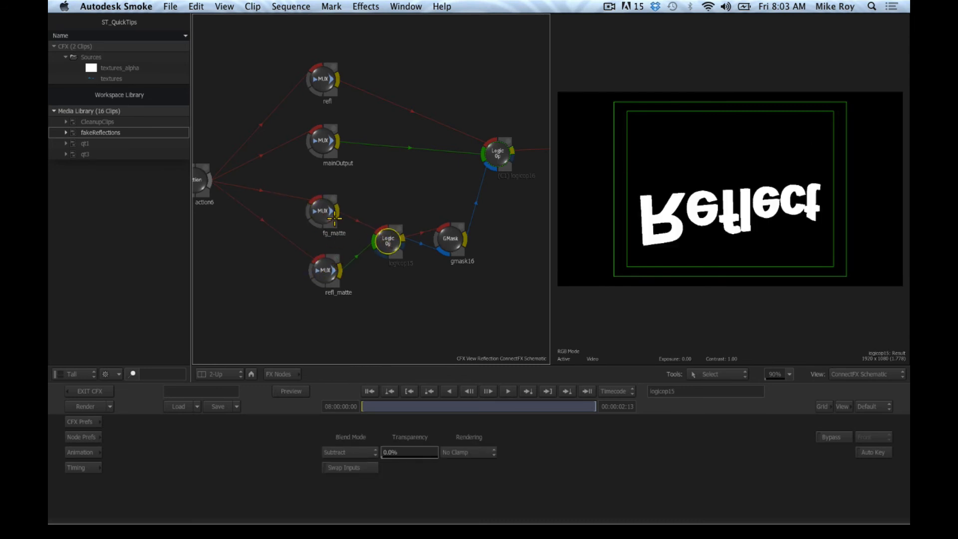
click(327, 265)
drag(333, 219, 326, 213)
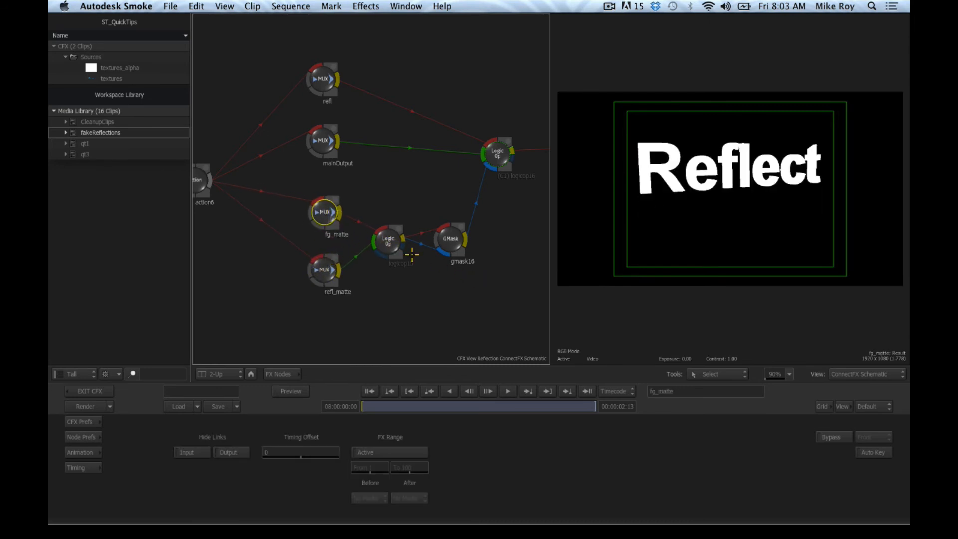
Magnify the viewer on the base of the letters and compare fg_matte, refl_matte and the logicop15 subtraction.
drag(781, 374, 849, 382)
drag(692, 240, 705, 256)
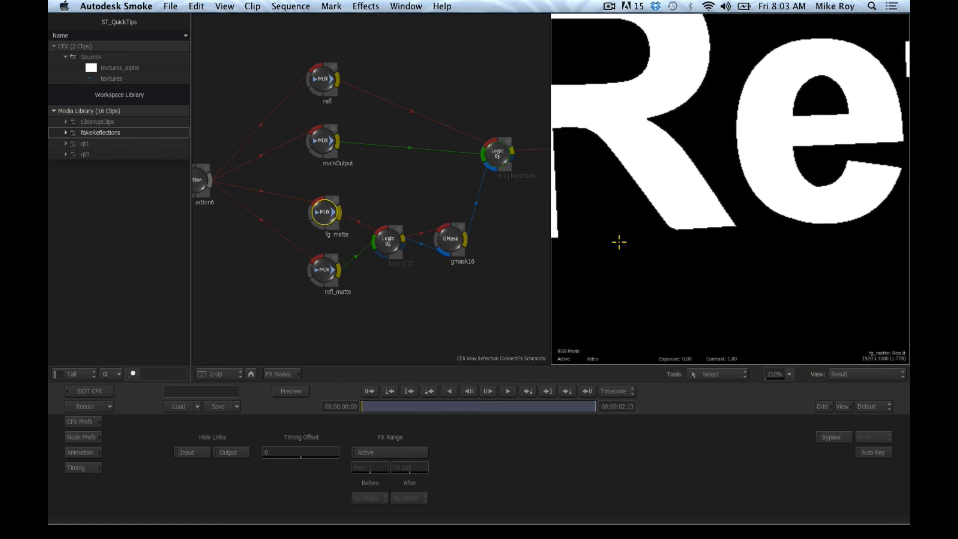
drag(618, 242, 717, 257)
click(324, 271)
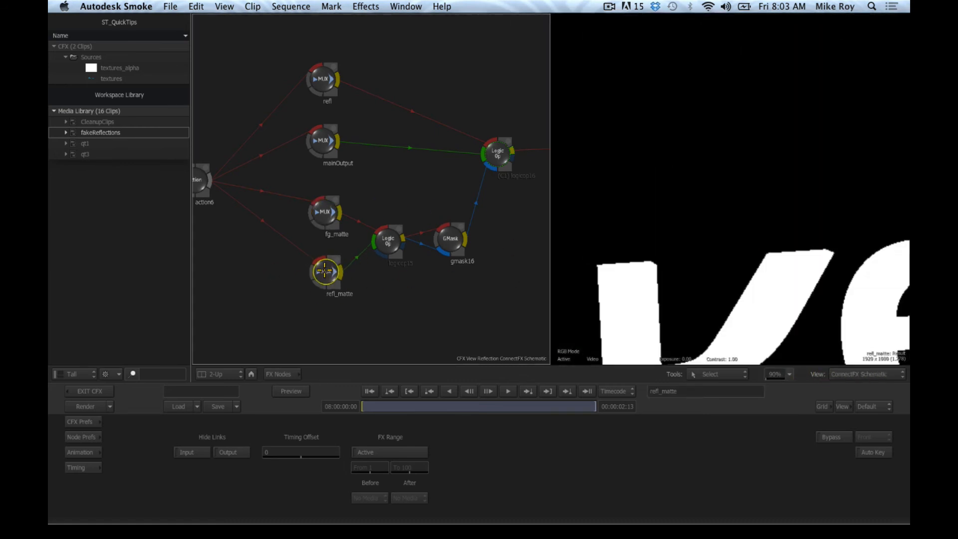
click(337, 221)
click(329, 272)
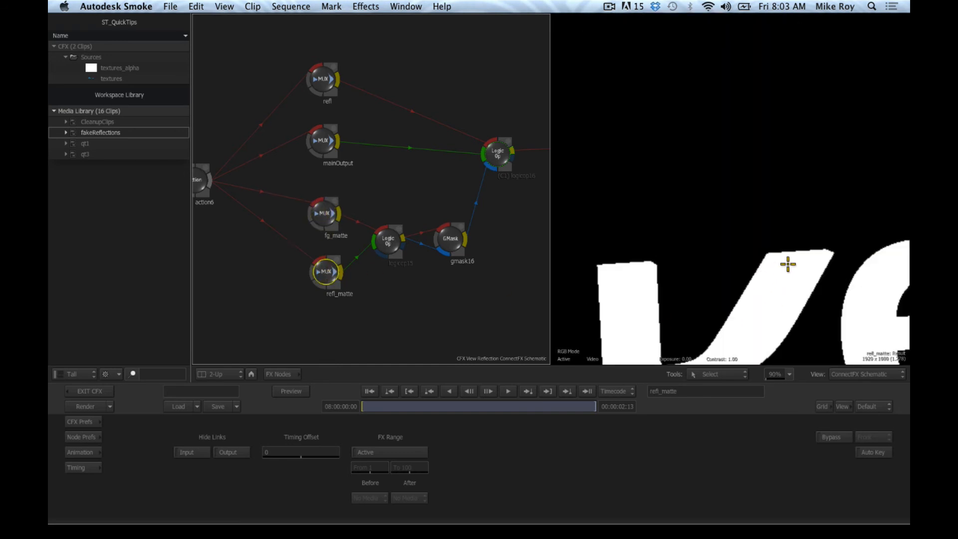
click(394, 242)
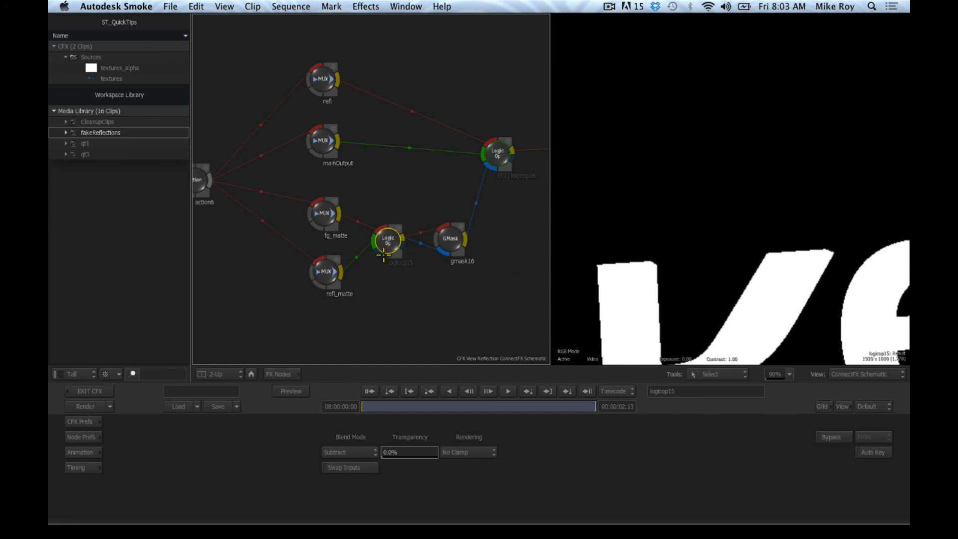
Examine the middle letters up close in fg_matte, refl_matte and the logicop15 result.
click(330, 215)
click(391, 239)
drag(648, 232, 453, 244)
click(325, 214)
click(327, 274)
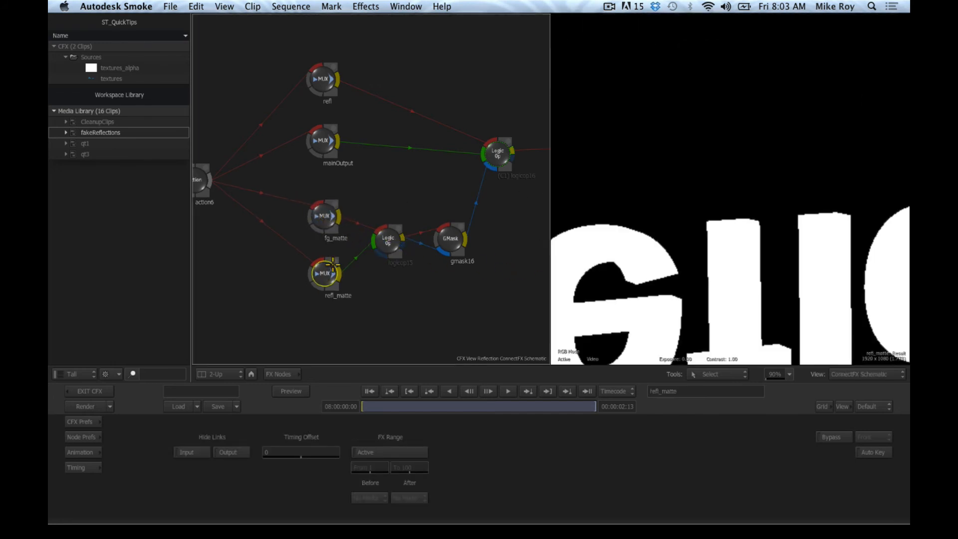
click(332, 218)
click(387, 238)
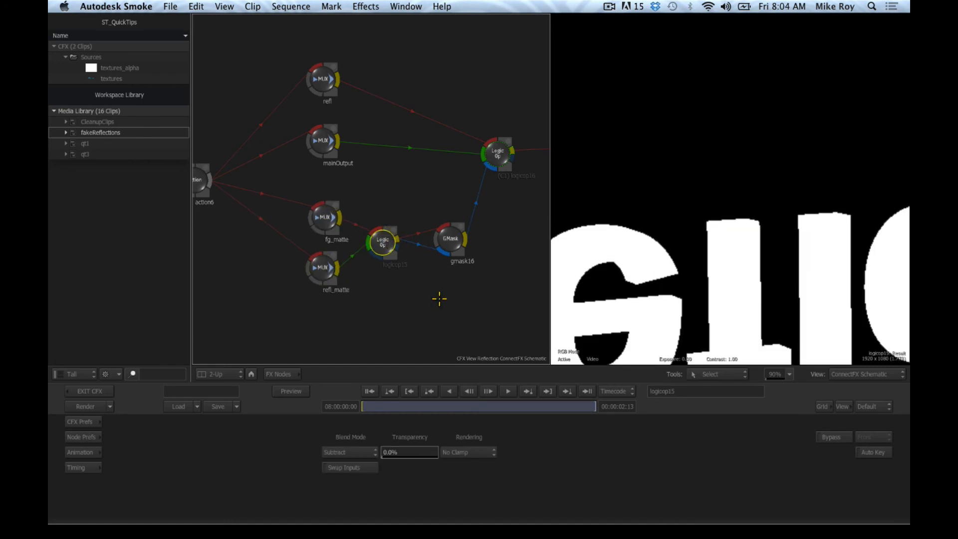
Review the action6 node and its refl, mainOutput, fg_matte and refl_matte outputs in close-up.
drag(245, 183, 325, 199)
click(273, 202)
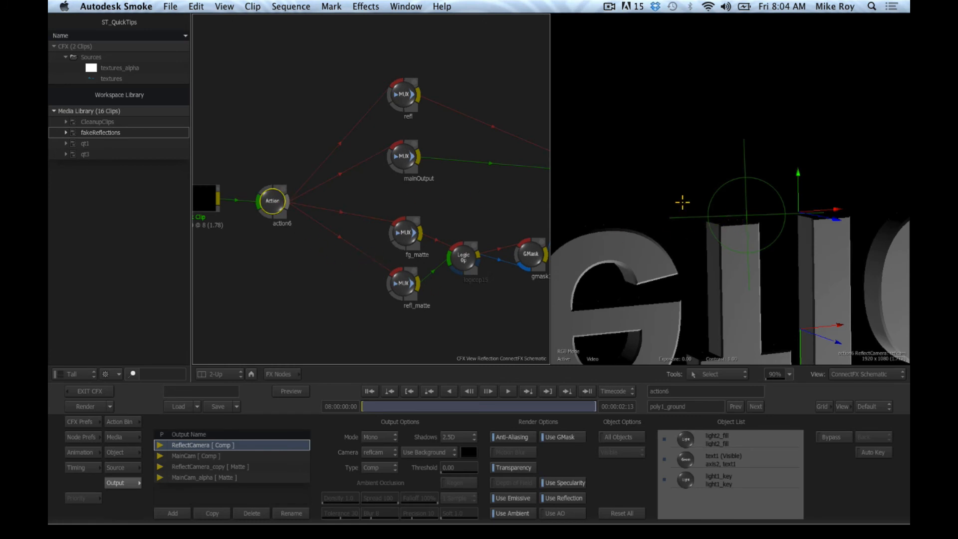
click(407, 96)
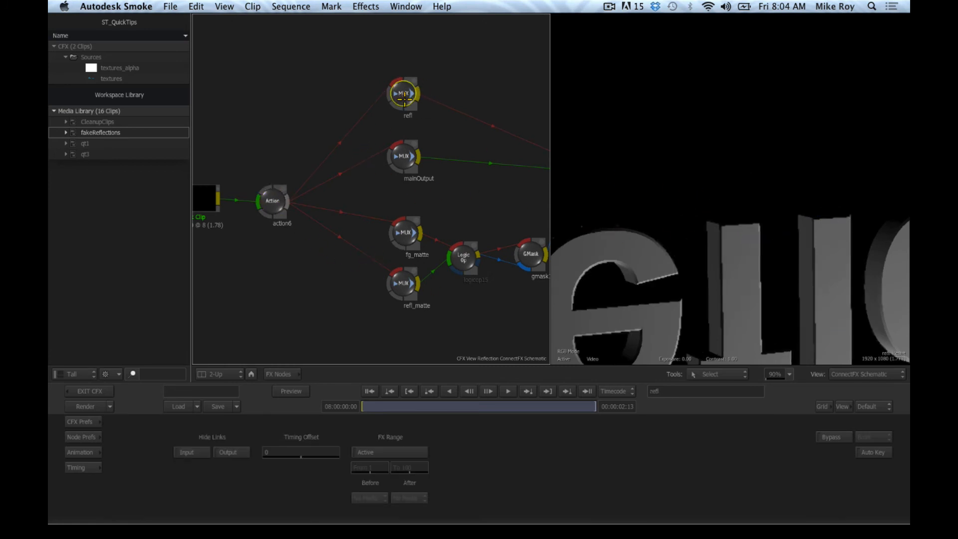
click(403, 155)
click(403, 101)
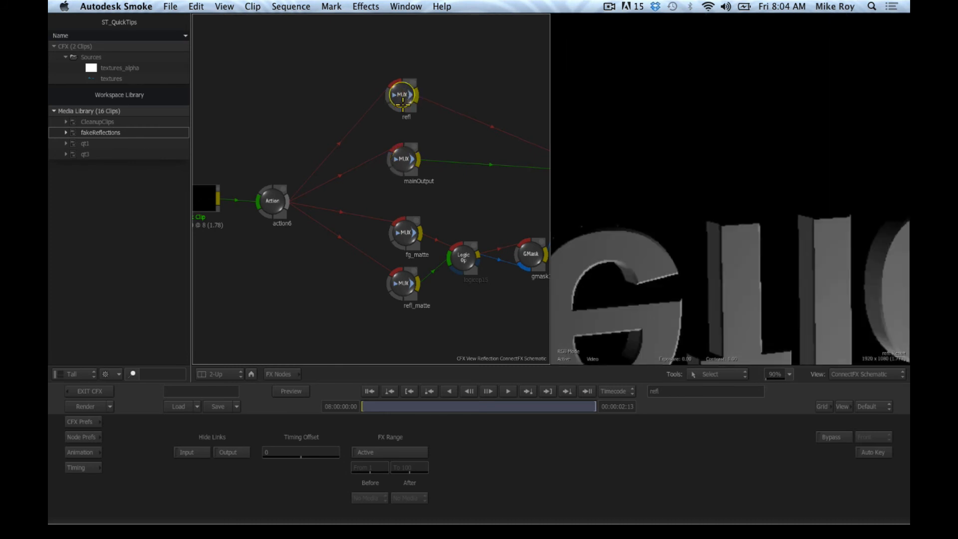
click(400, 162)
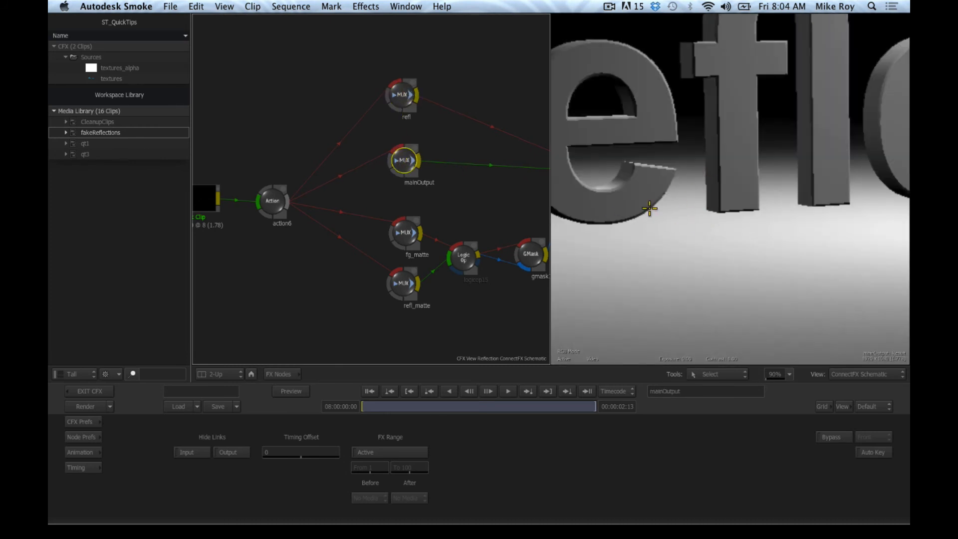
drag(409, 228, 401, 231)
drag(403, 284, 397, 285)
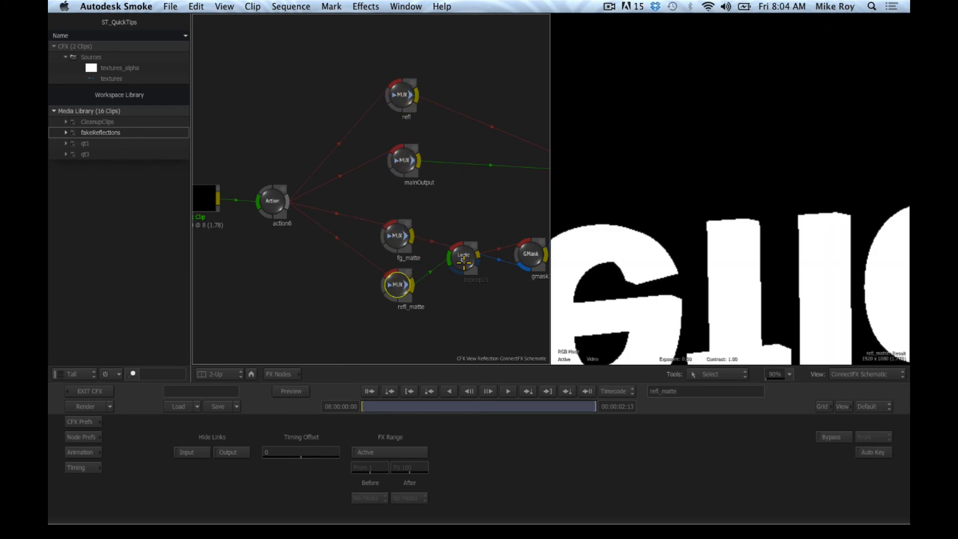
View the logicop15 result and the gmask16 falloff with the whole reflected word in frame.
drag(464, 262, 378, 242)
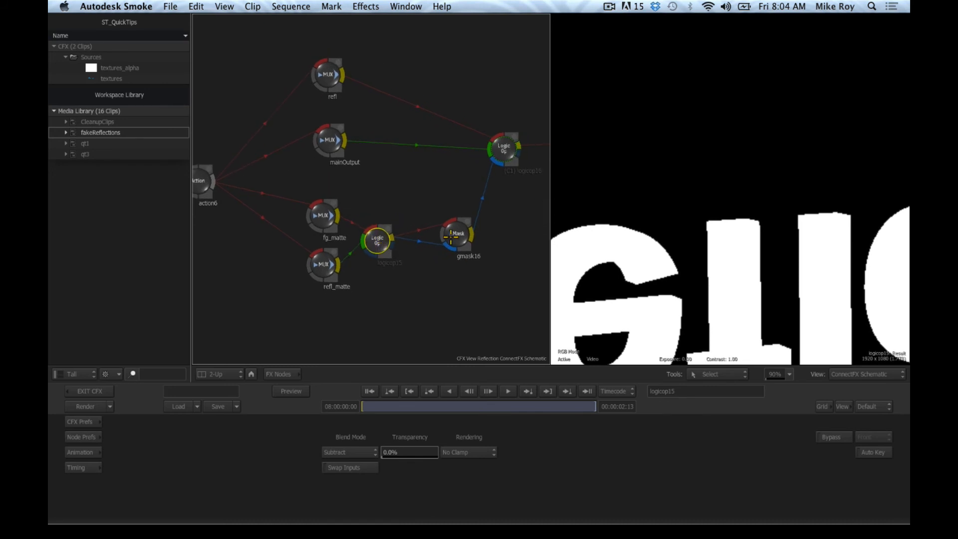
drag(451, 236, 447, 238)
drag(776, 377, 691, 312)
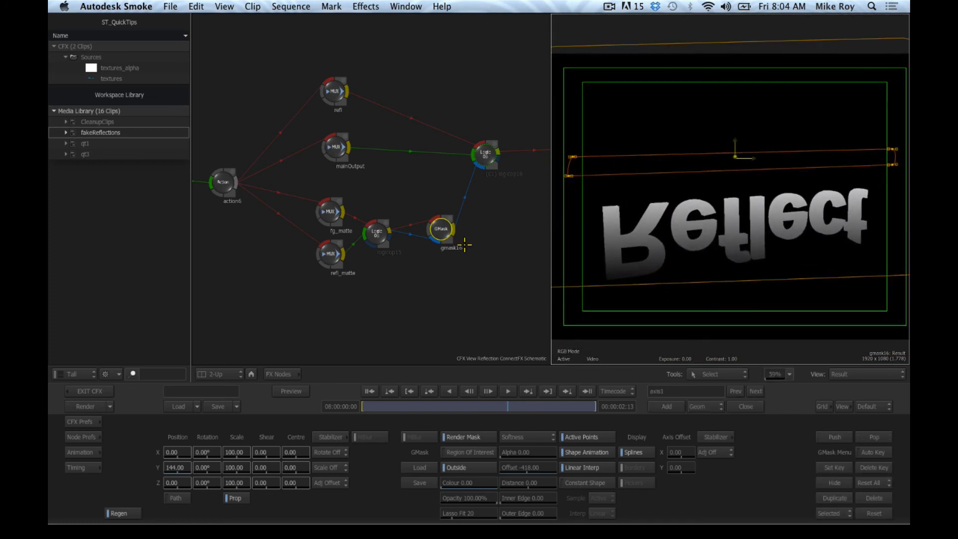
Move gmask16 and logicop15 closer together, then review the logicop16 composite over the timeline and return to the first frame.
drag(446, 227, 439, 229)
click(386, 228)
click(426, 235)
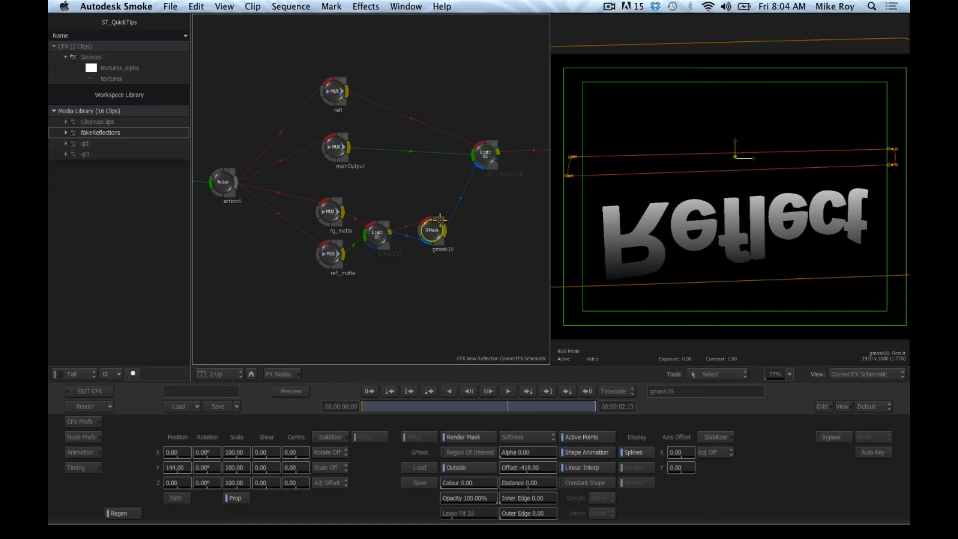
drag(378, 232, 430, 227)
click(485, 152)
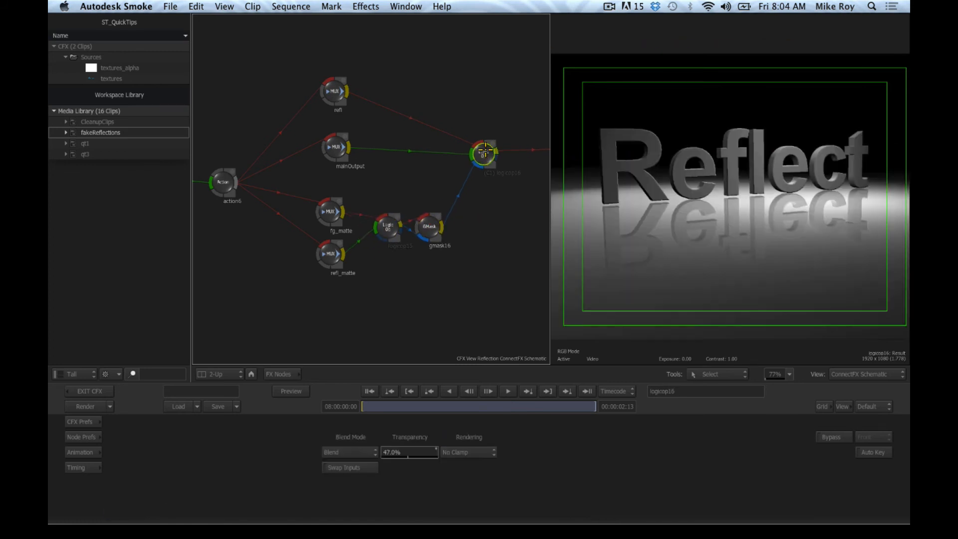
drag(484, 151, 483, 151)
drag(414, 410, 283, 413)
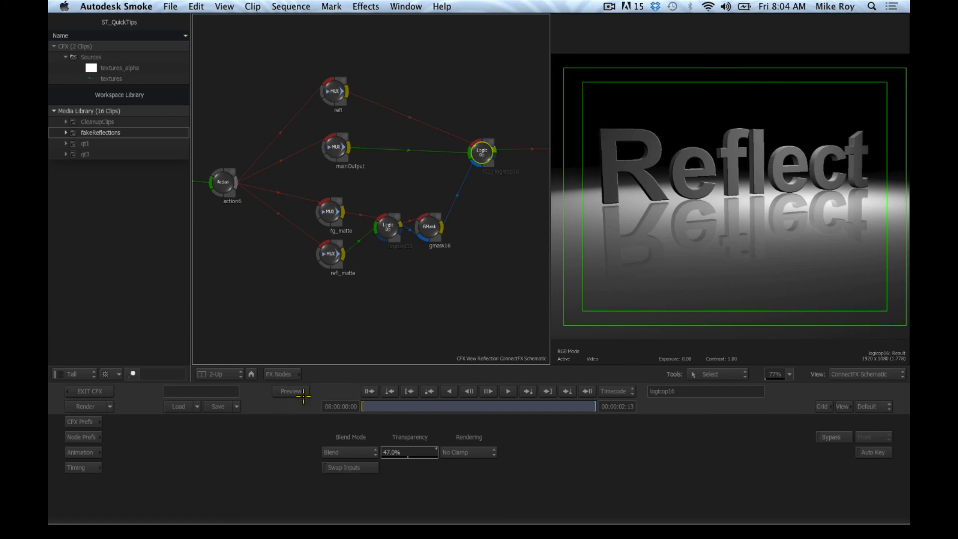
click(395, 407)
click(369, 392)
Open the schematic of action6 and display the DefaultCam parameters.
click(235, 186)
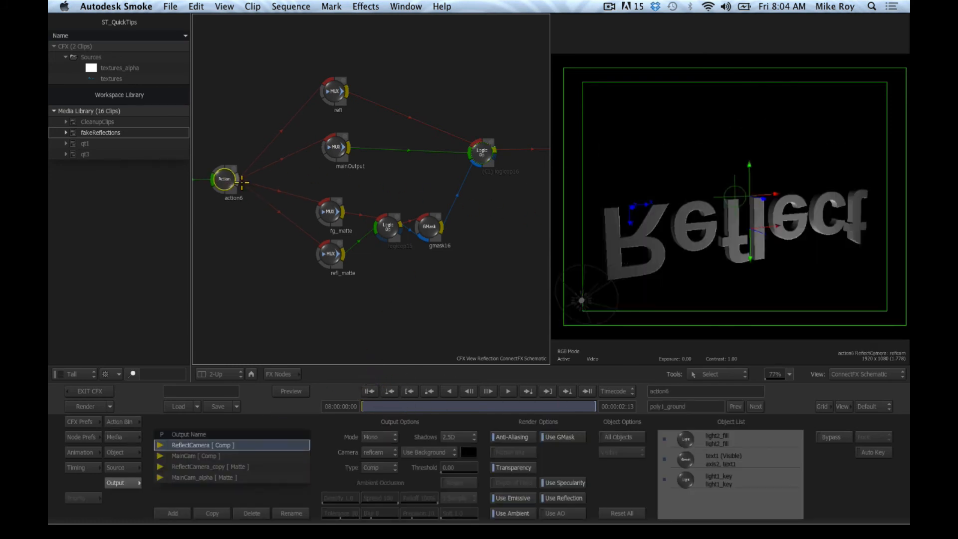
drag(229, 181, 329, 210)
double_click(321, 202)
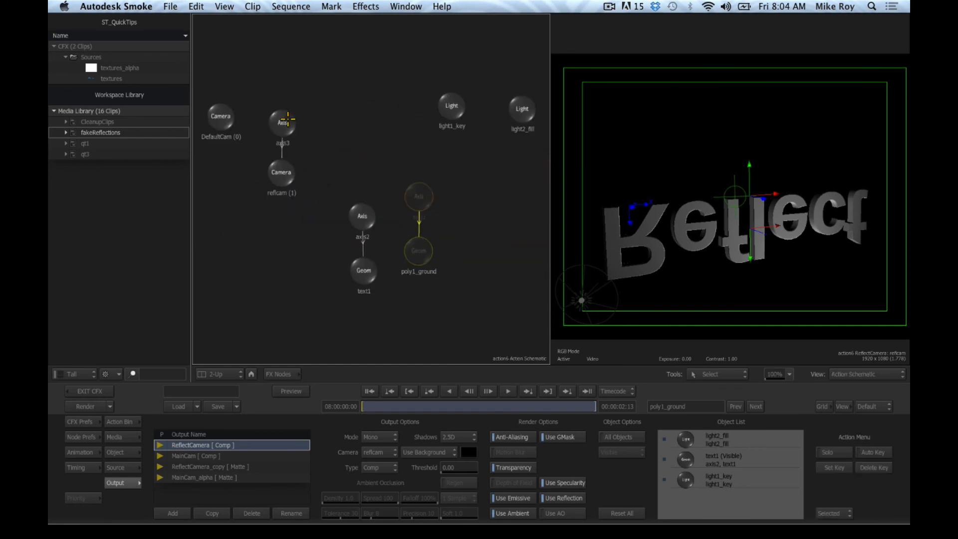
click(222, 117)
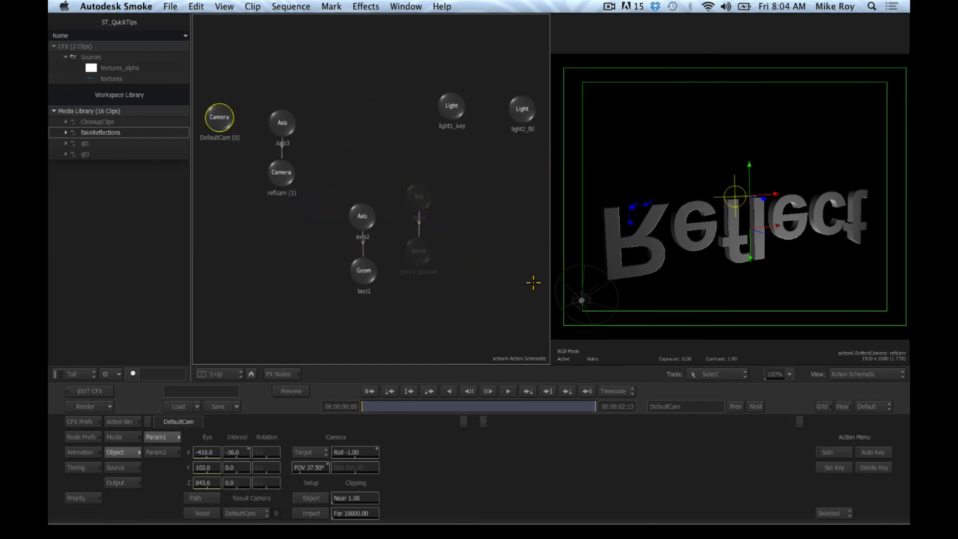
Set the final logicop16 node as a context and display Context 1 in the second viewport.
click(252, 374)
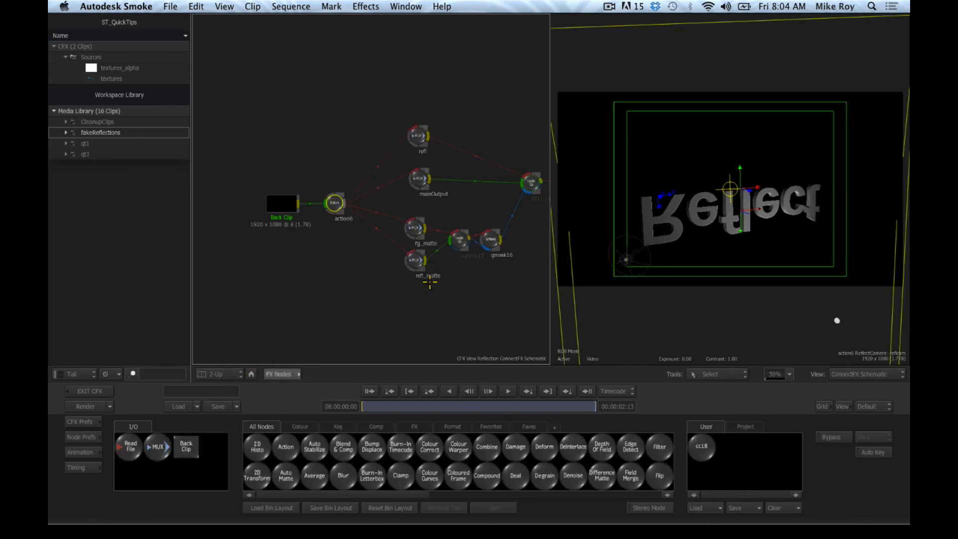
click(358, 202)
drag(372, 206, 379, 206)
drag(774, 374, 844, 369)
drag(367, 223, 364, 221)
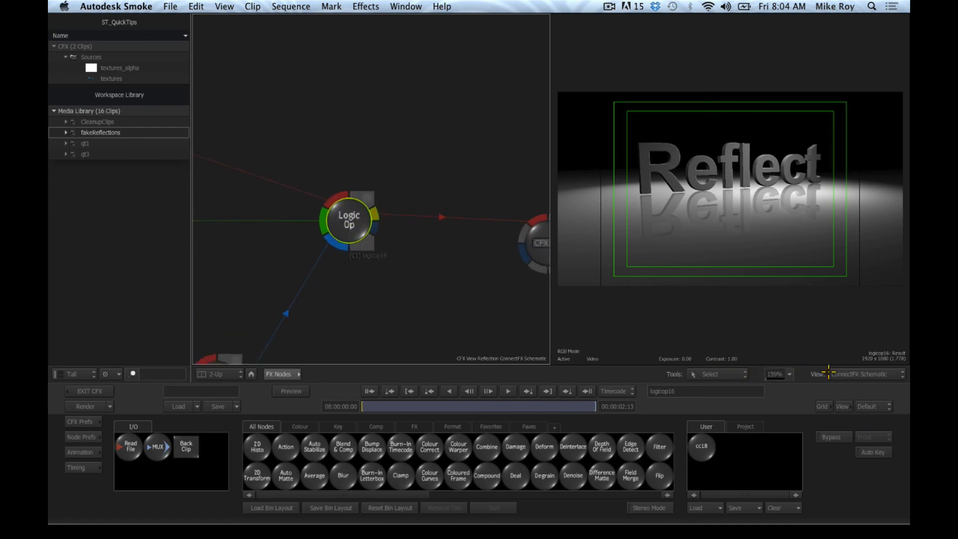
right_click(350, 221)
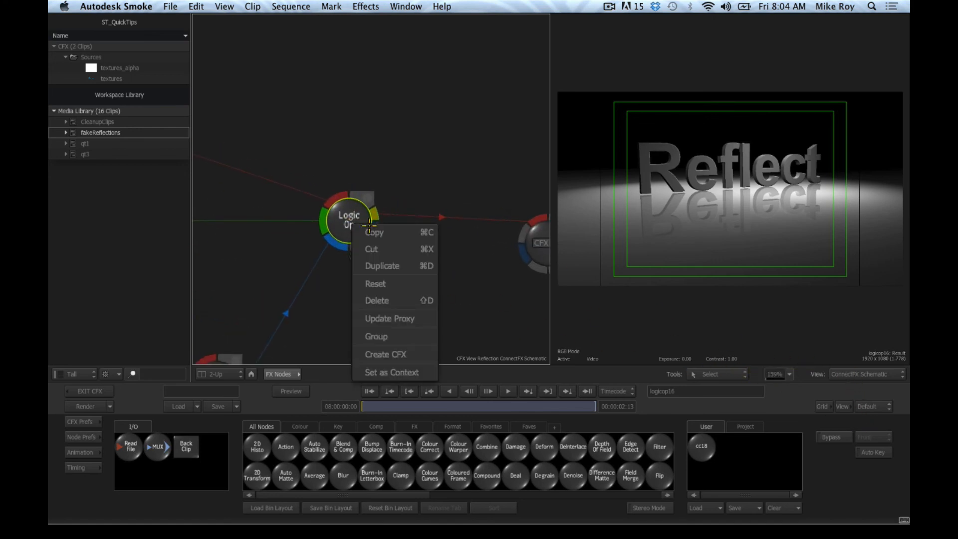
click(392, 372)
drag(351, 222, 355, 226)
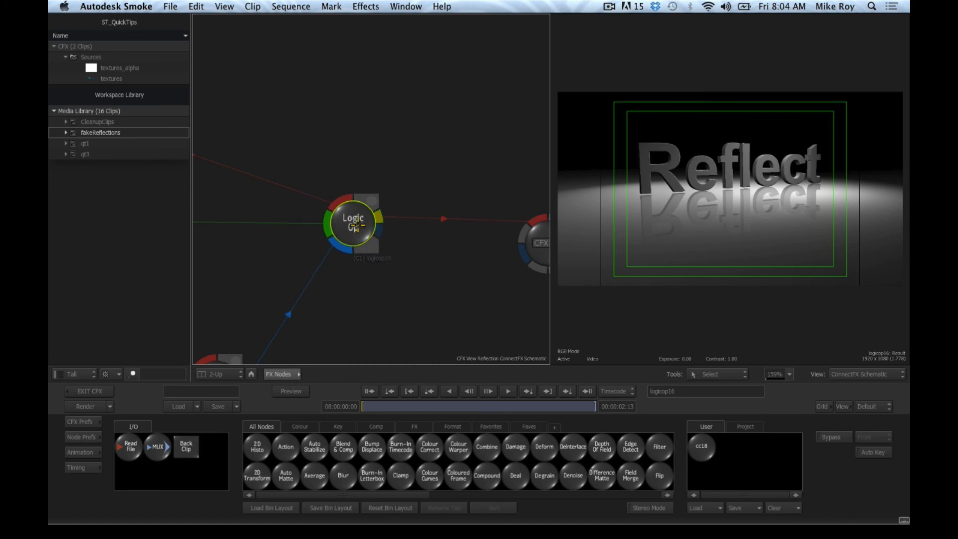
click(634, 319)
key(F1)
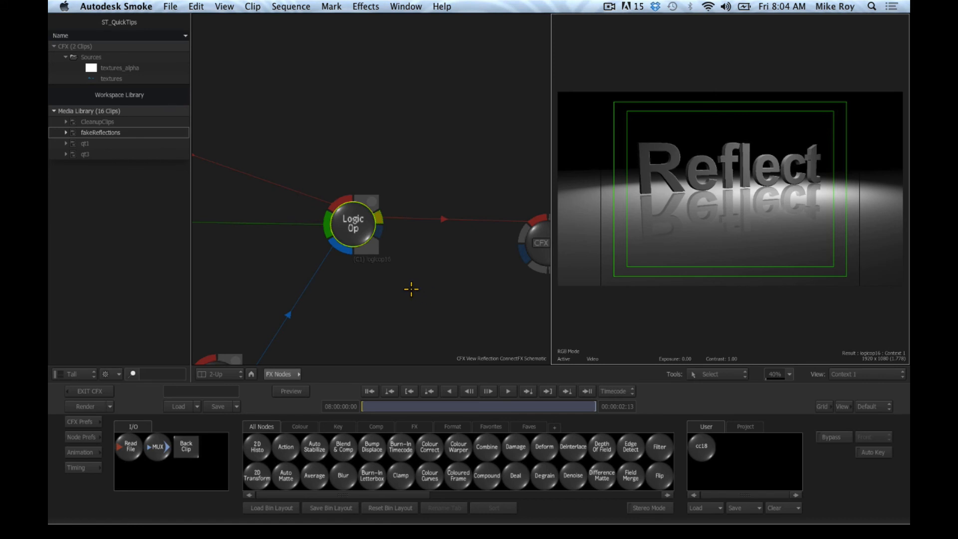
Reopen the action6 schematic, select DefaultCam and set its Eye to X -347.0 and Y 244.0 with the context in view.
drag(323, 211, 463, 145)
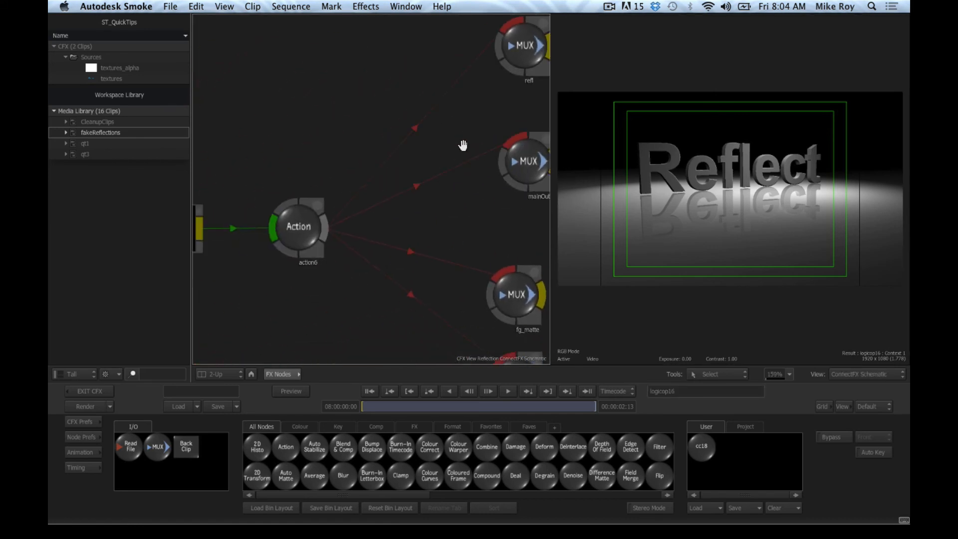
double_click(306, 229)
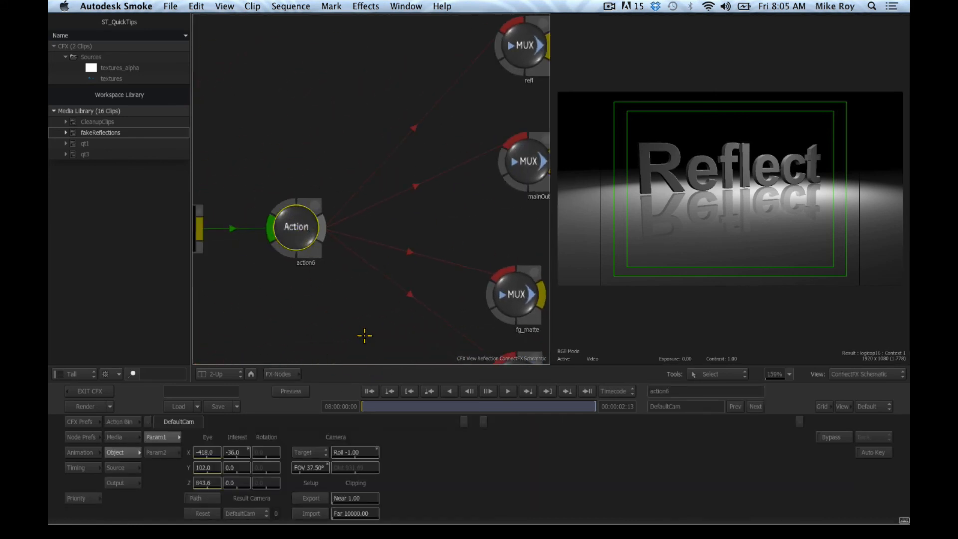
key(Escape)
key(Escape)
key(Escape)
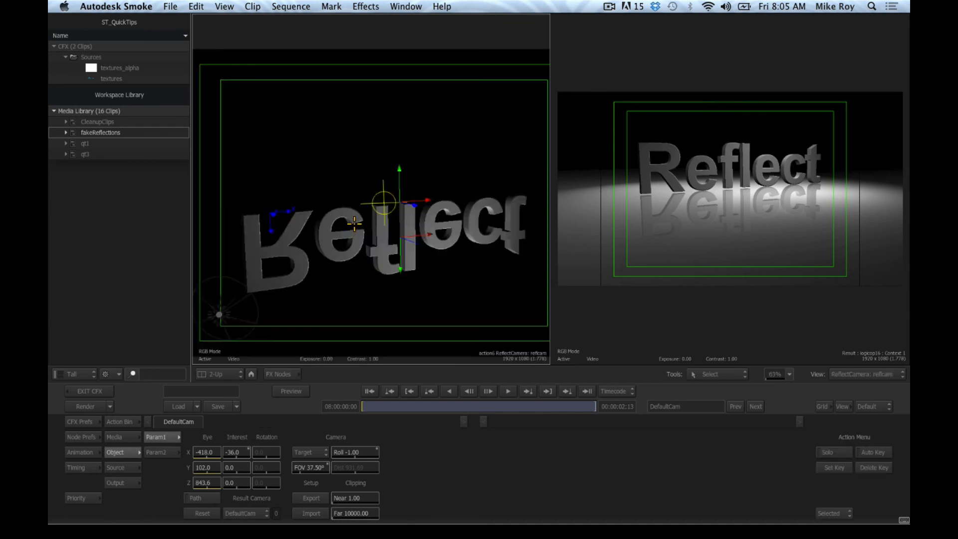
key(grave)
double_click(221, 119)
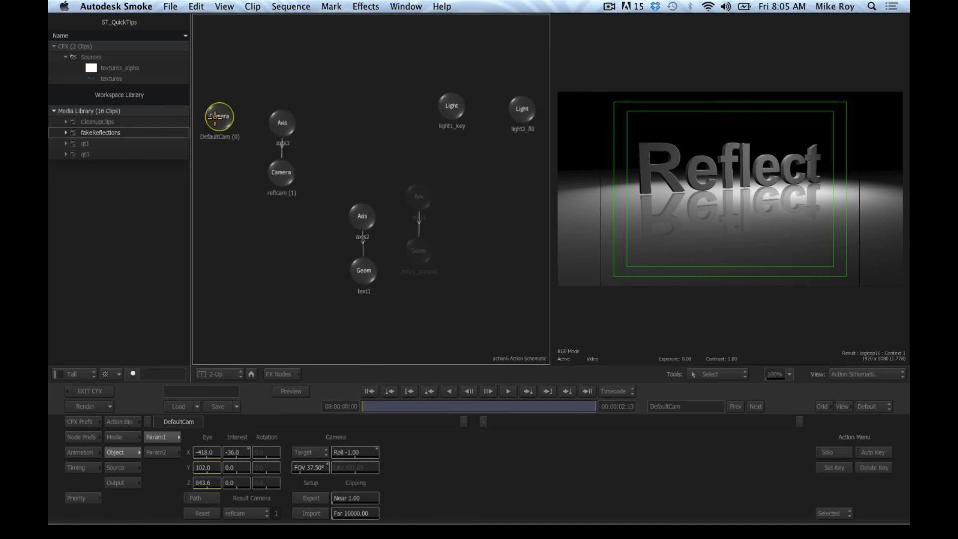
click(607, 334)
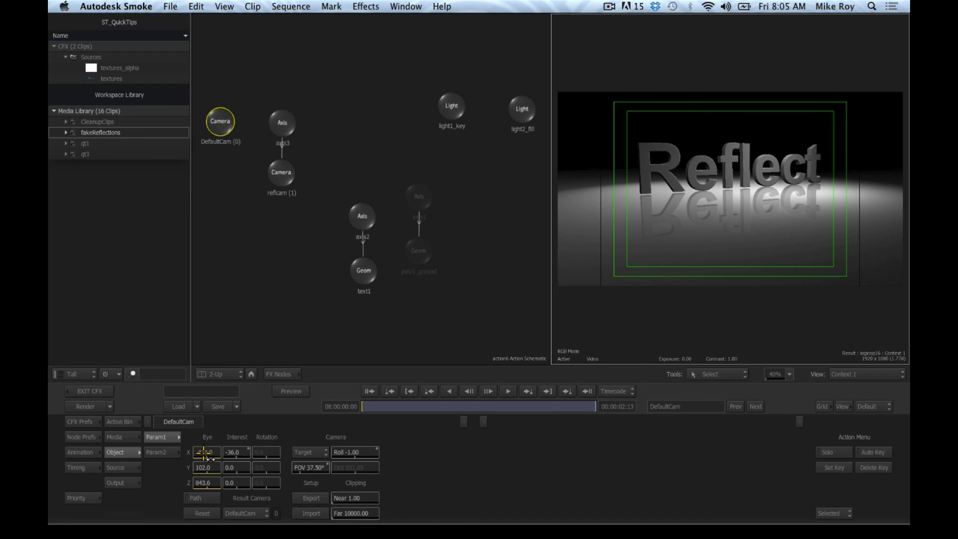
drag(205, 452, 227, 422)
mouse_move(201, 468)
mouse_down()
mouse_move(462, 460)
mouse_move(571, 469)
mouse_move(114, 454)
mouse_move(511, 427)
mouse_move(211, 455)
mouse_up()
Show Context 1 in a 1-Up layout and set DefaultCam's Eye to X -445.0, Y 101.0 and its Interest Y to 34.0.
click(226, 375)
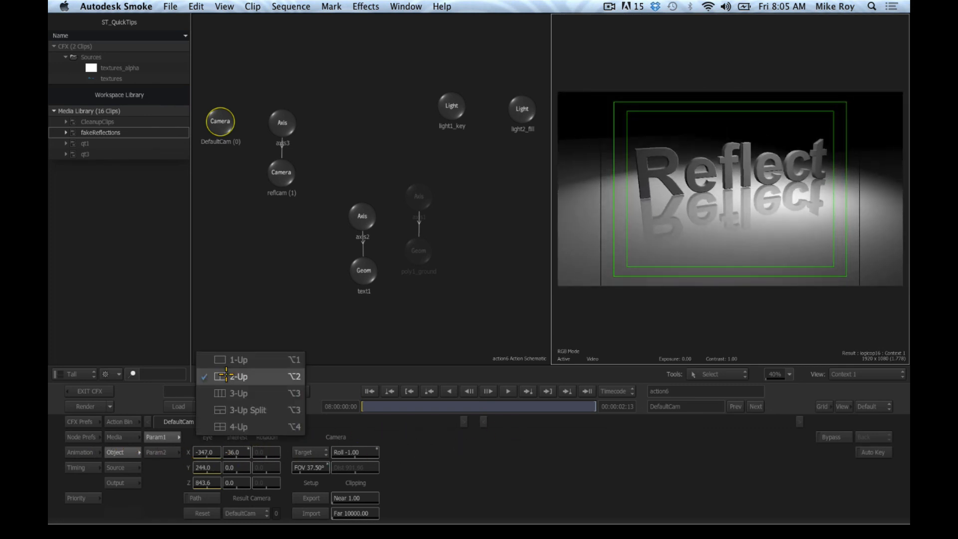
click(235, 359)
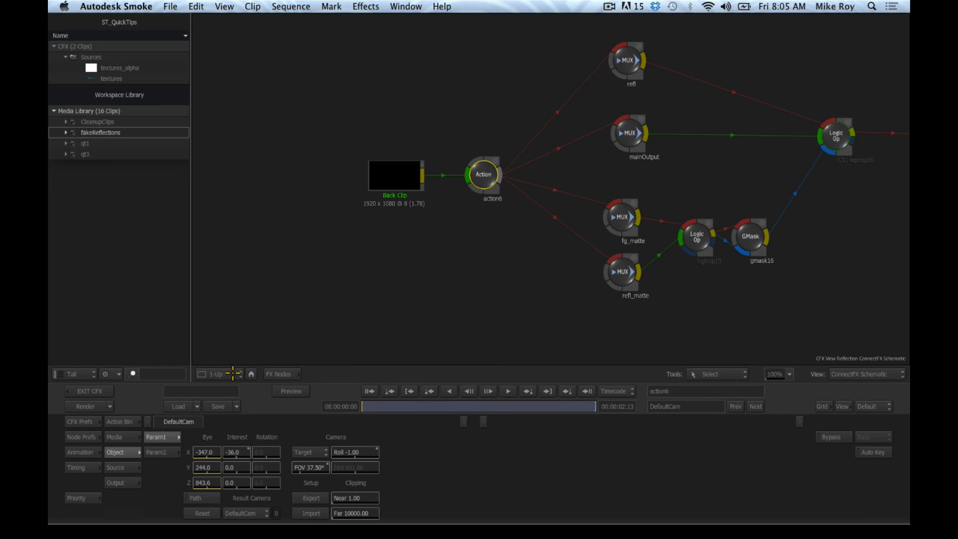
click(233, 373)
click(234, 372)
key(1)
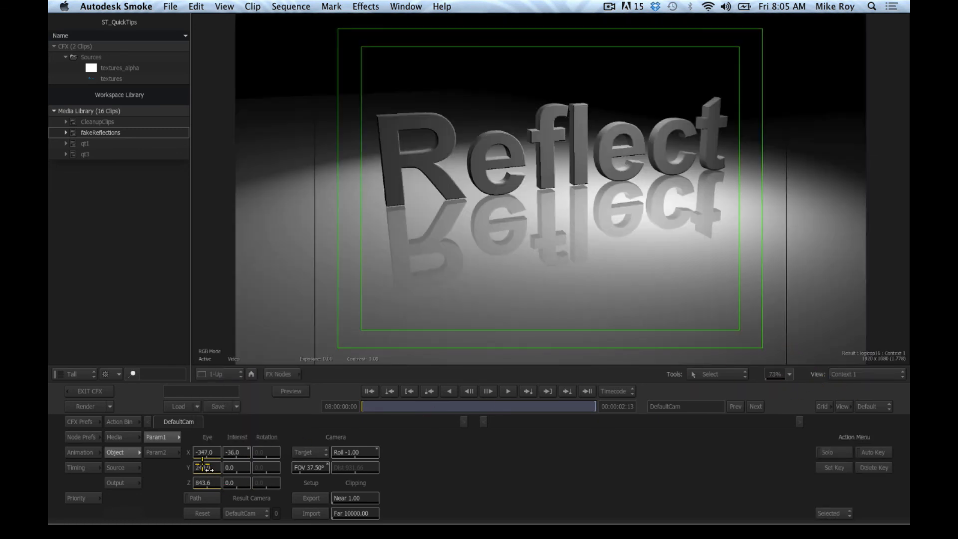
drag(202, 467, 485, 182)
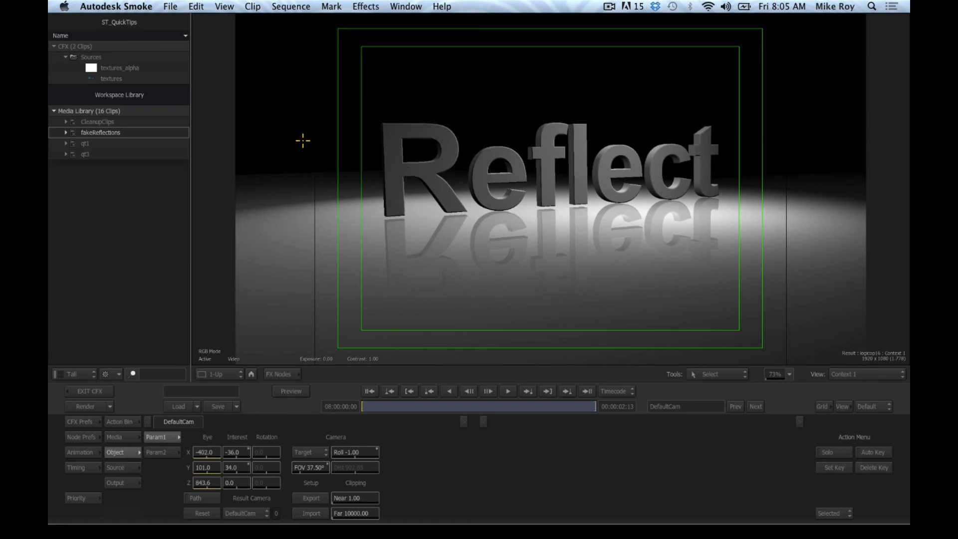
drag(210, 452, 86, 496)
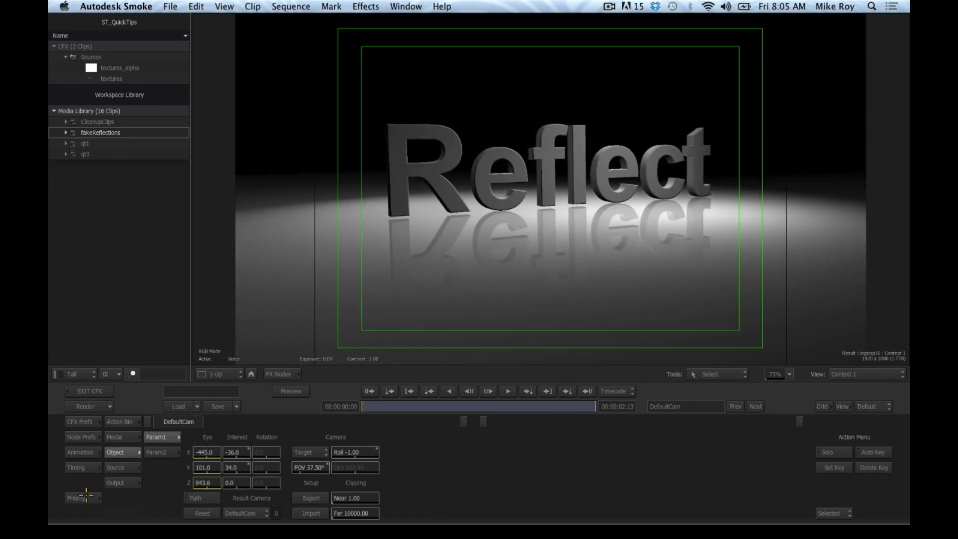
Review the output settings of action6 for MainCam, ReflectCamera_copy and ReflectCamera.
click(120, 482)
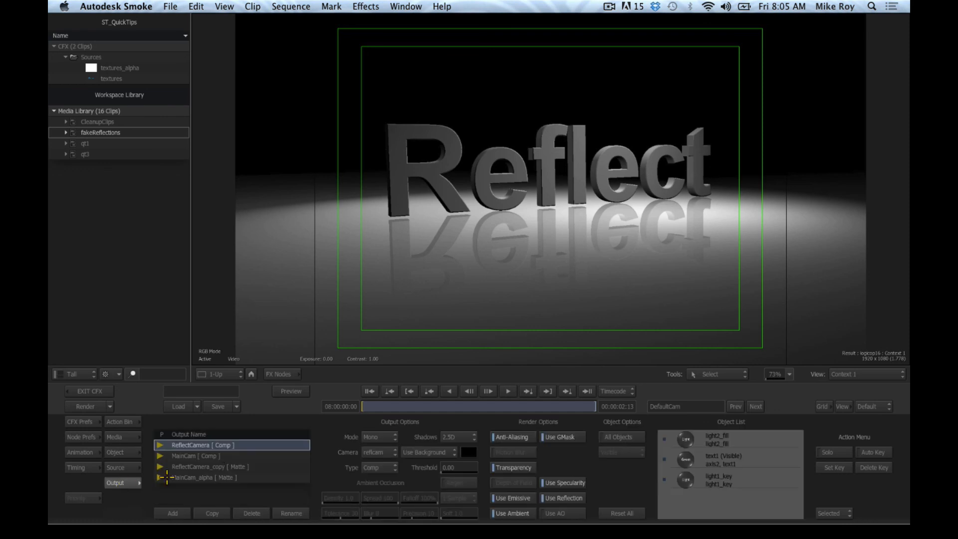
click(183, 455)
click(184, 467)
click(195, 445)
Scrub through the shot to check the reflection during the camera move, returning to the first frame.
drag(442, 401, 247, 387)
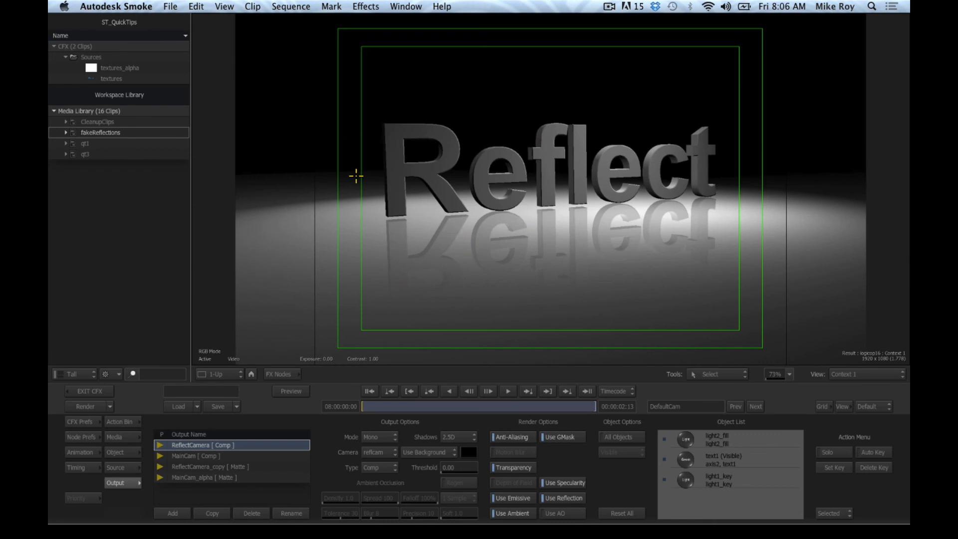
drag(413, 402, 520, 405)
click(369, 391)
drag(383, 406, 278, 385)
drag(532, 256, 460, 251)
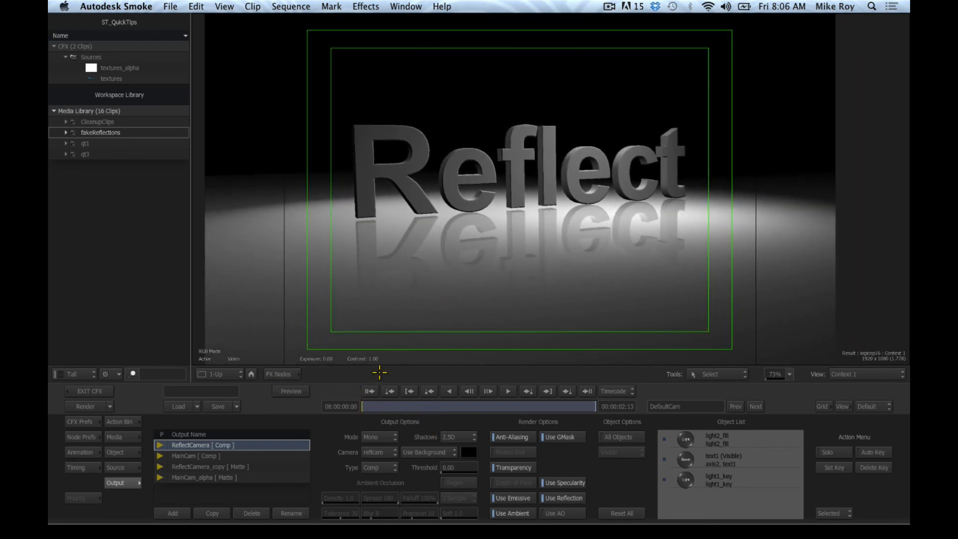
drag(386, 403, 297, 397)
drag(368, 398, 535, 412)
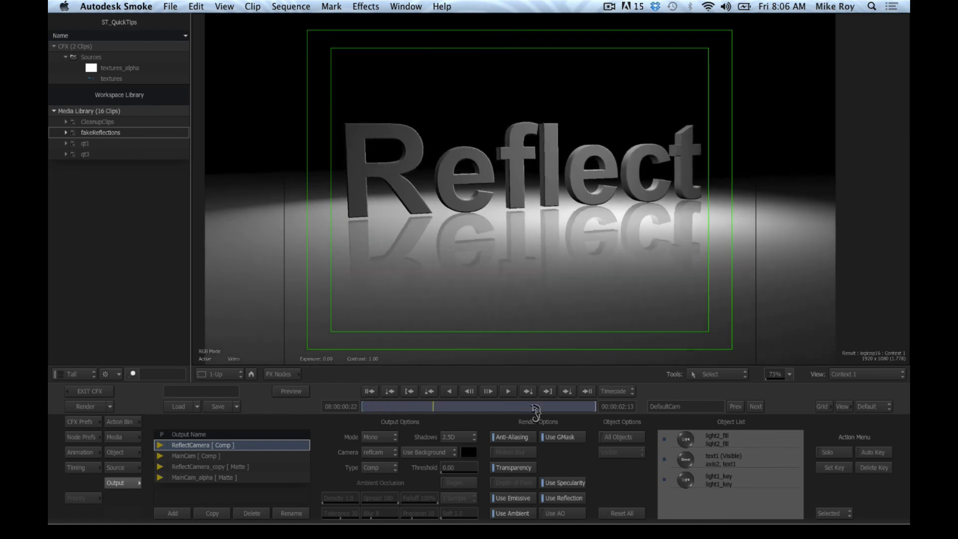
click(370, 392)
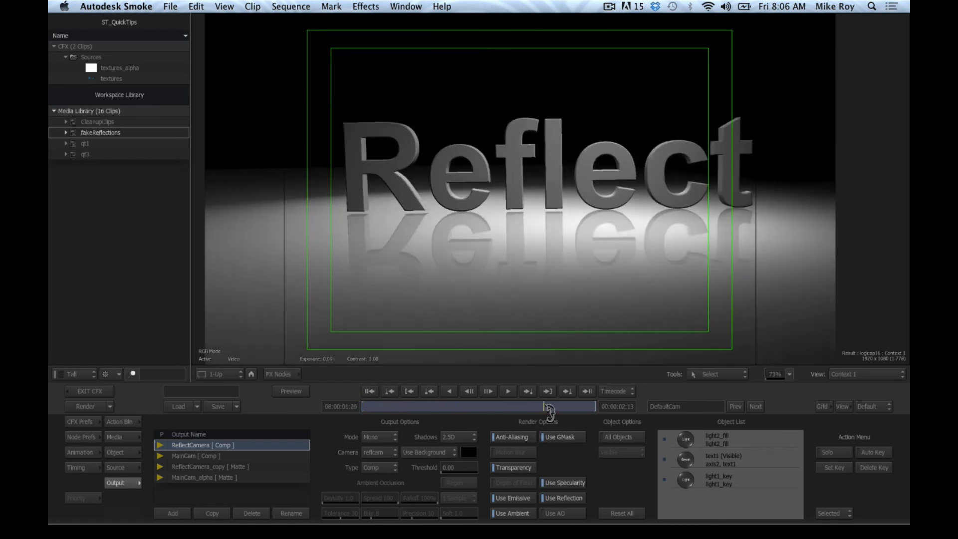